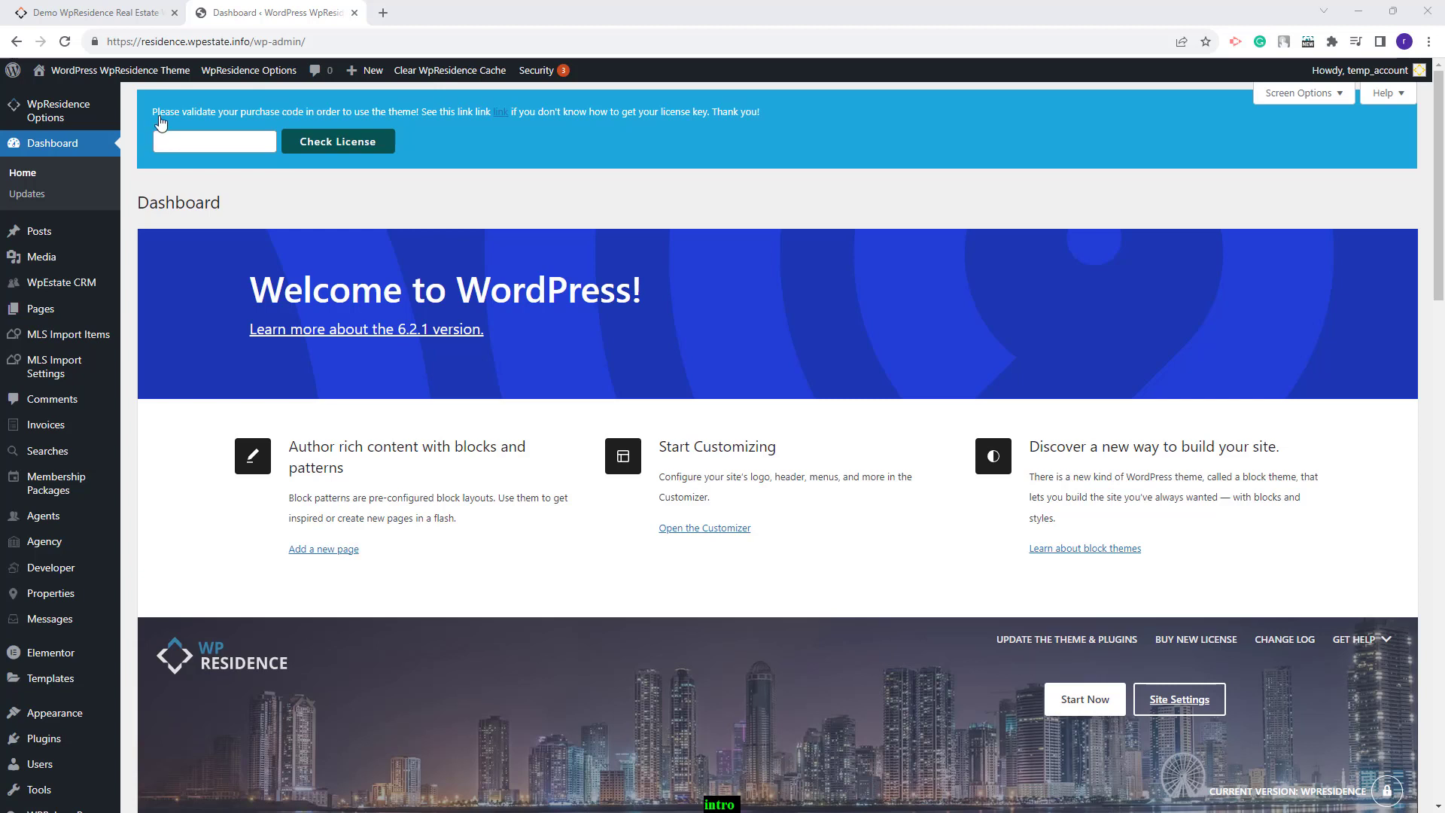
Paste the purchase code into the theme's license field and check the license
left_click(185, 142)
key("ctrl+v")
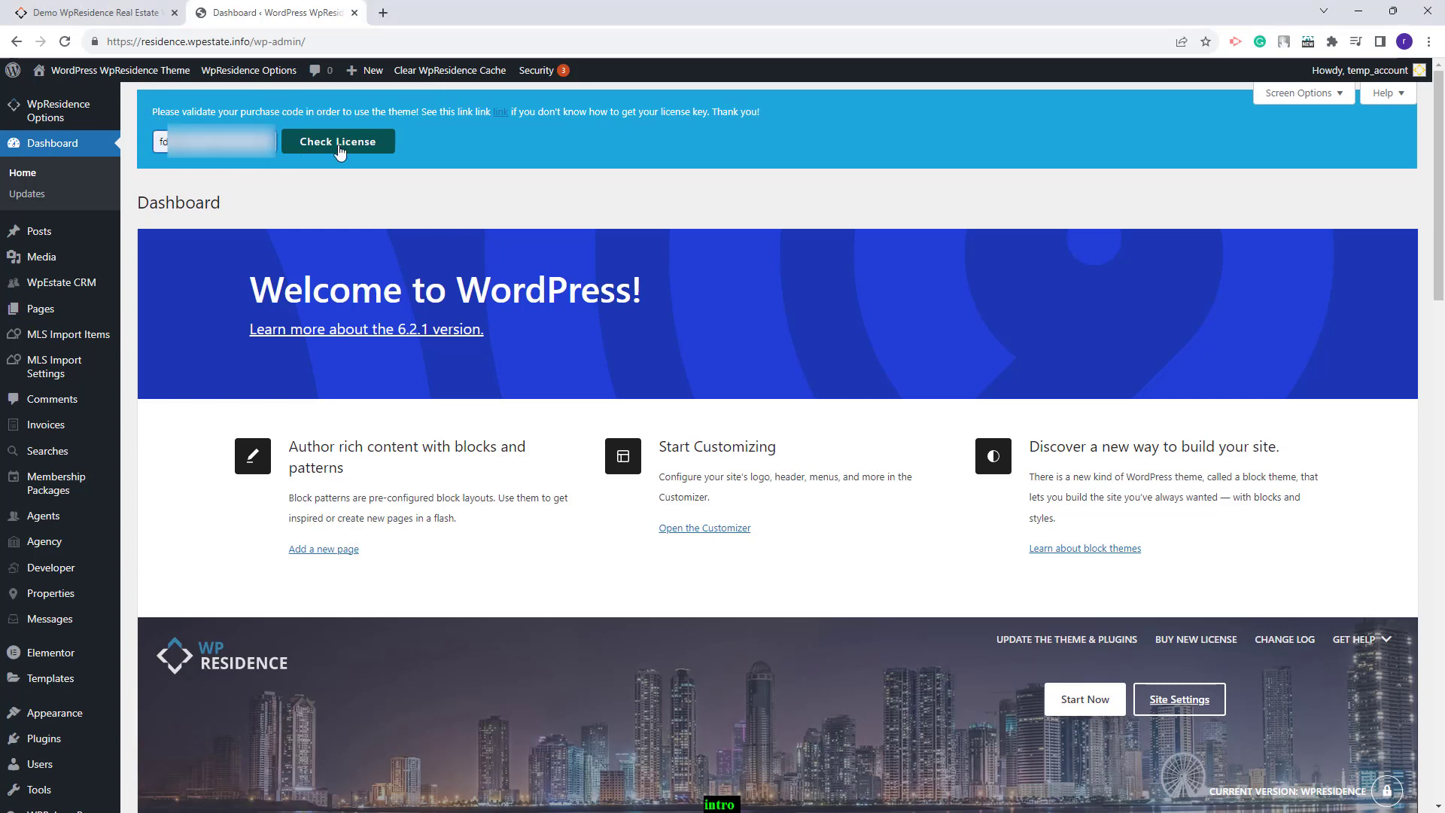
left_click(338, 143)
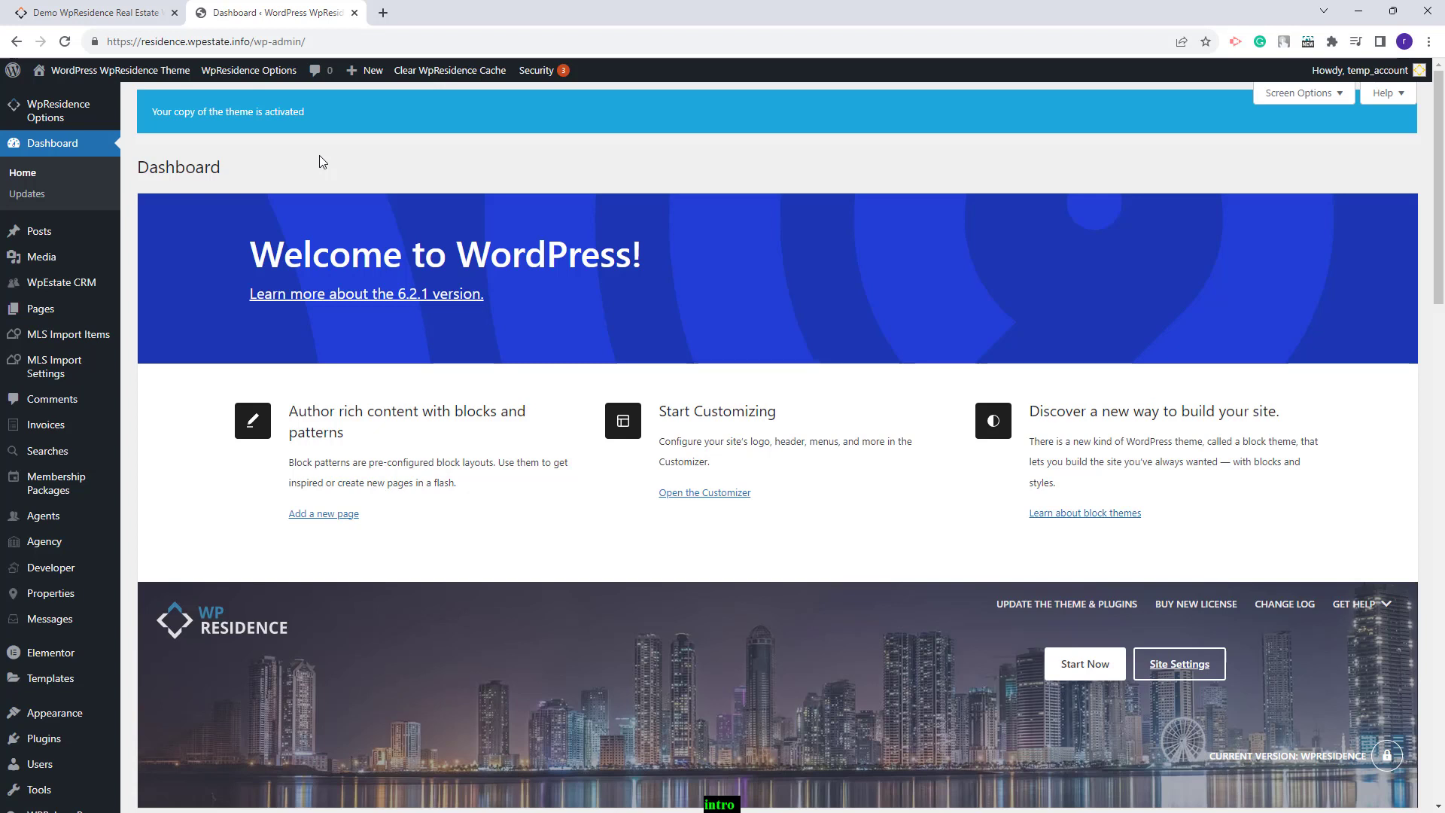
Search for the "svg support" plugin in the add-plugins catalogue, then install and activate SVG Support
left_click(33, 739)
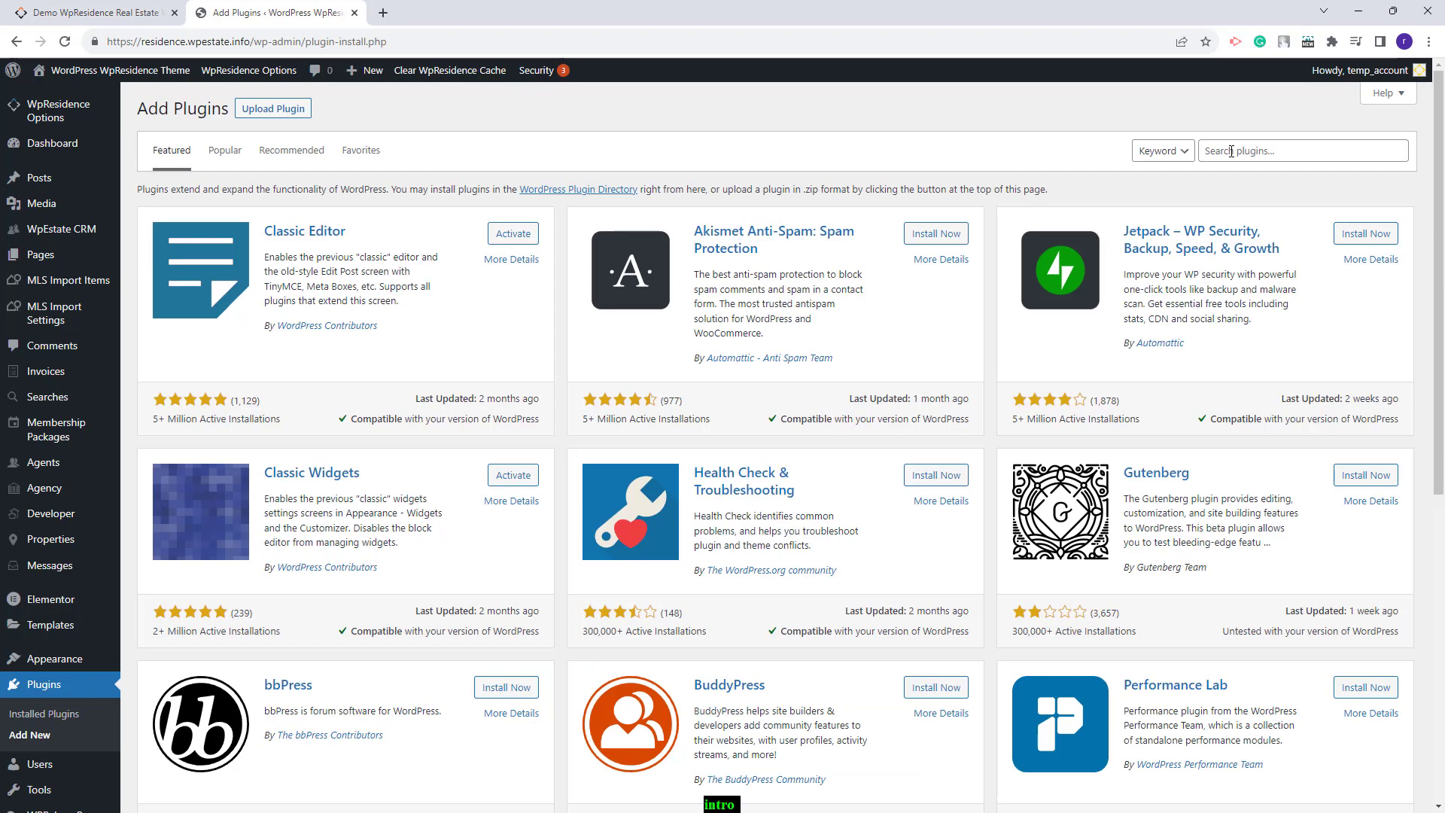
type("svg support")
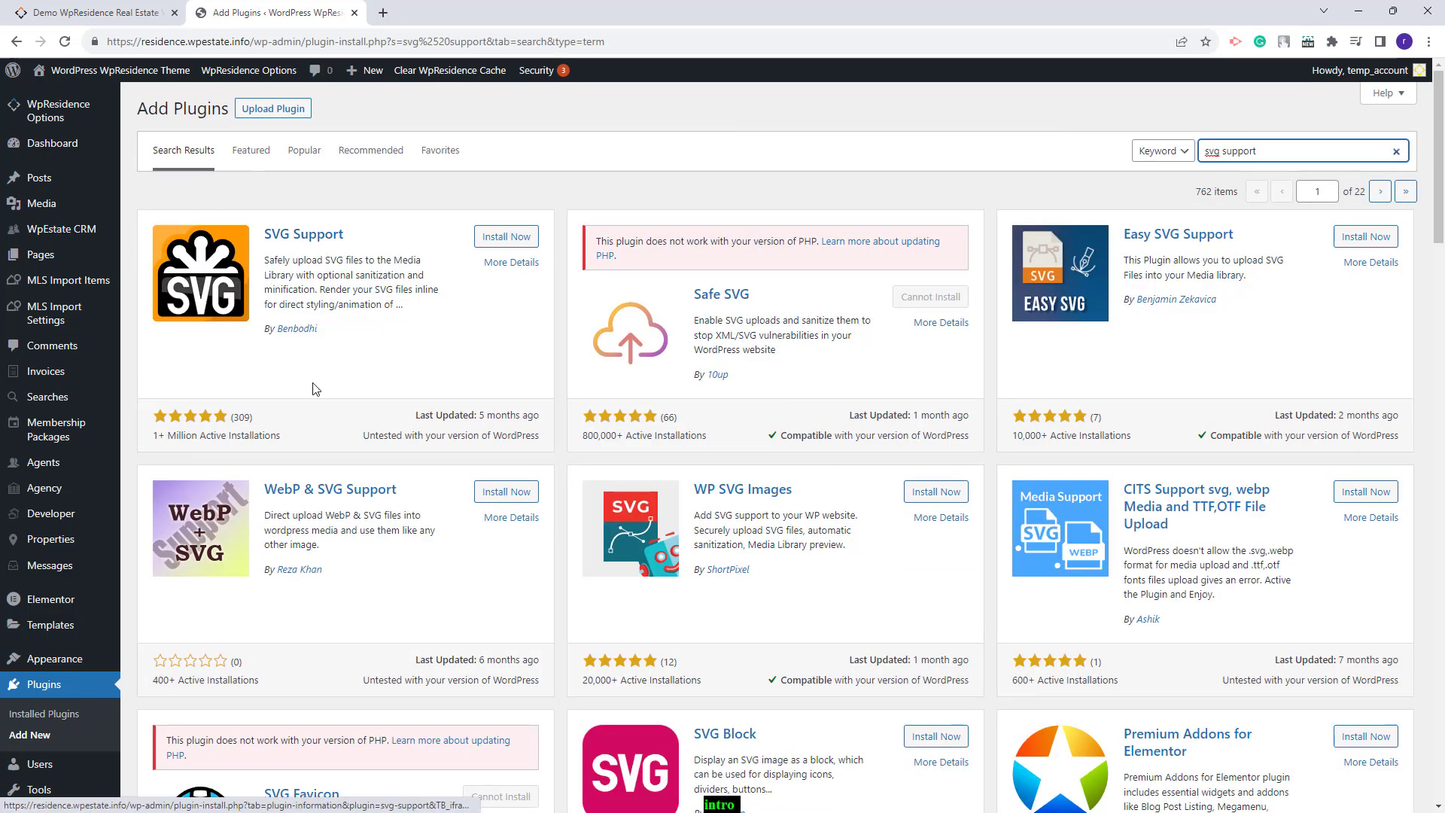
left_click(515, 245)
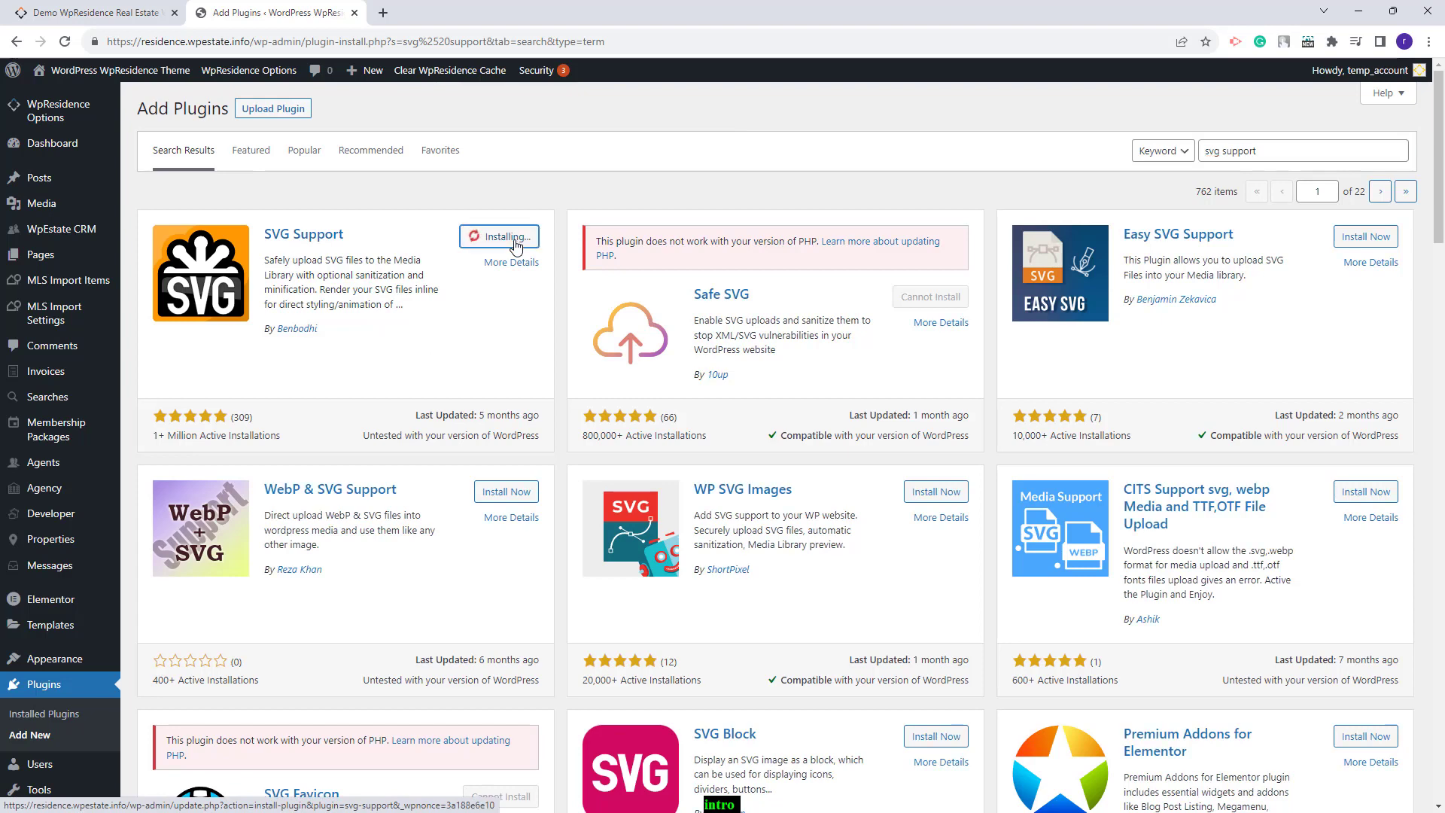
left_click(515, 238)
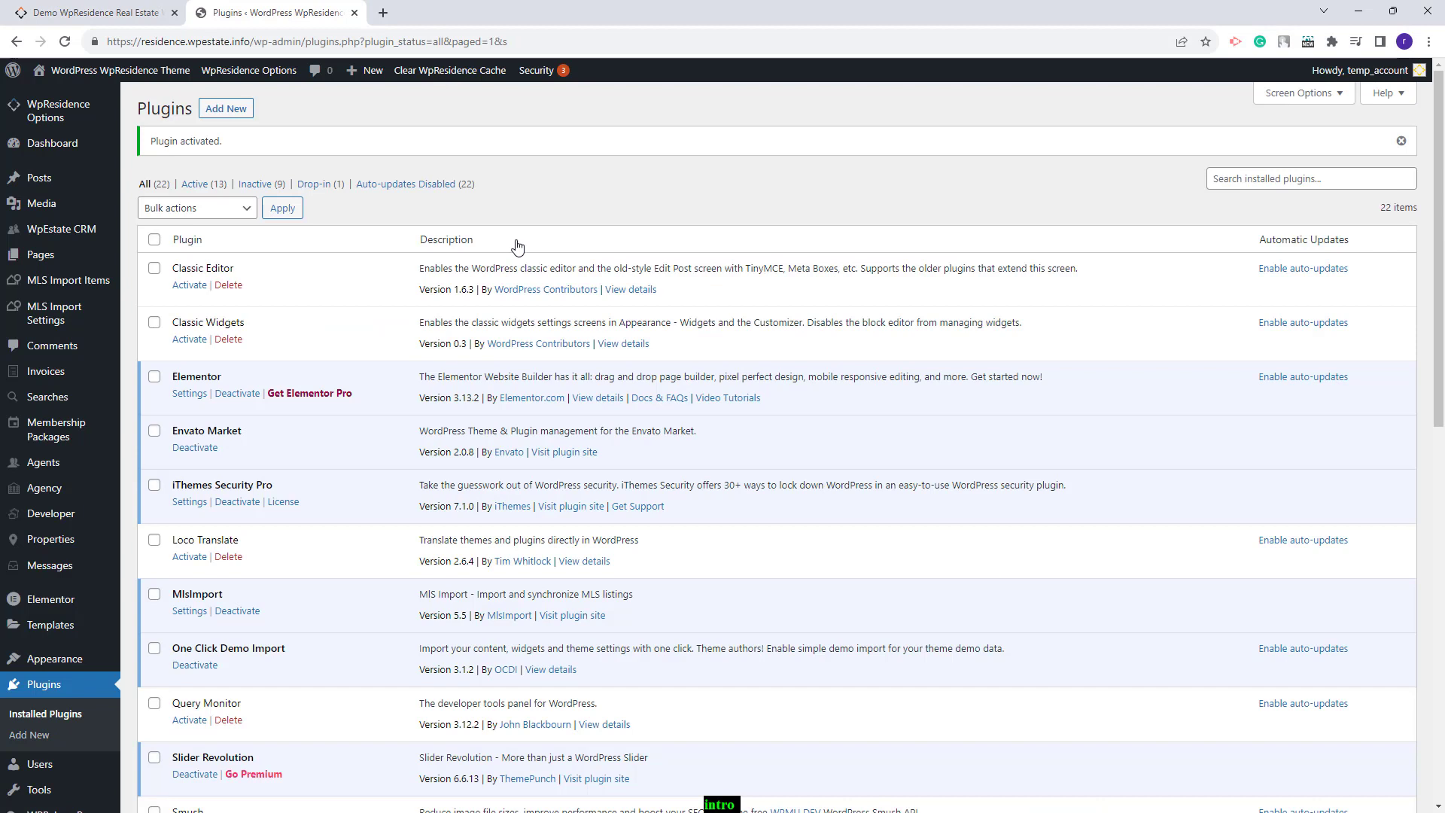
Import the Dubai Demo through the WpResidence demo import without adding the recommended WPForms and MonsterInsights plugins
mouse_move(38, 120)
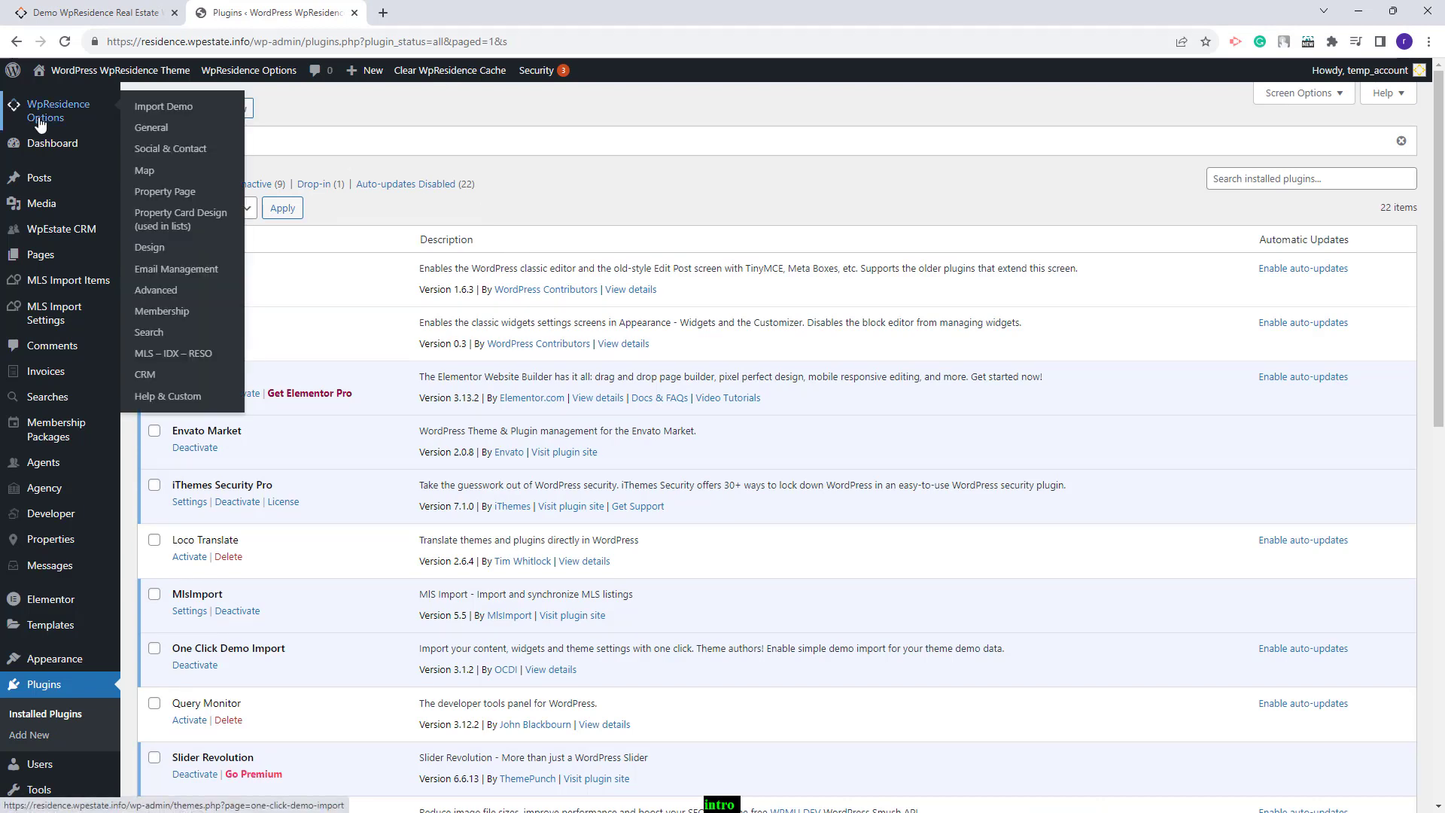
left_click(151, 108)
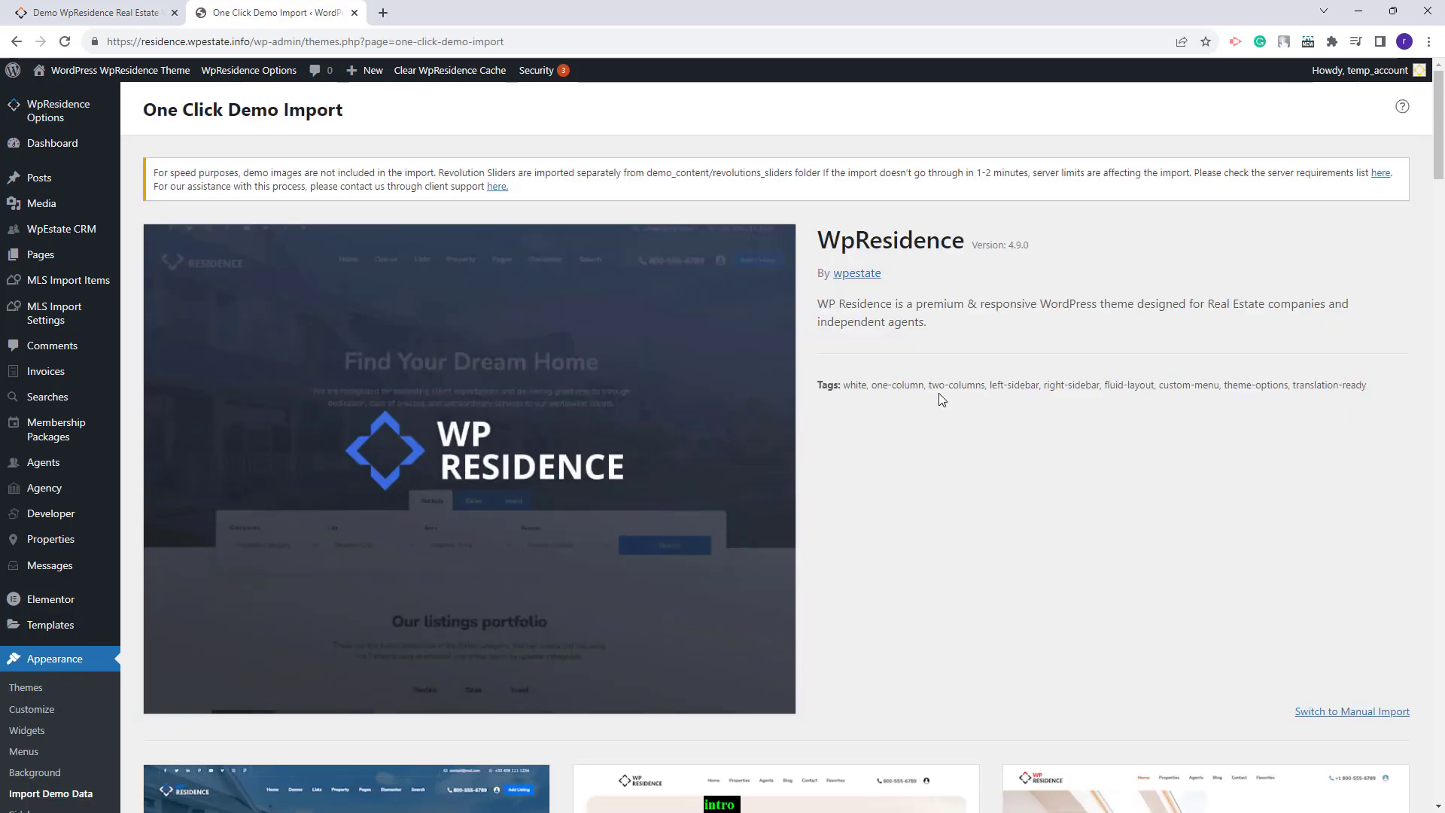
scroll(939, 399, "down", 7)
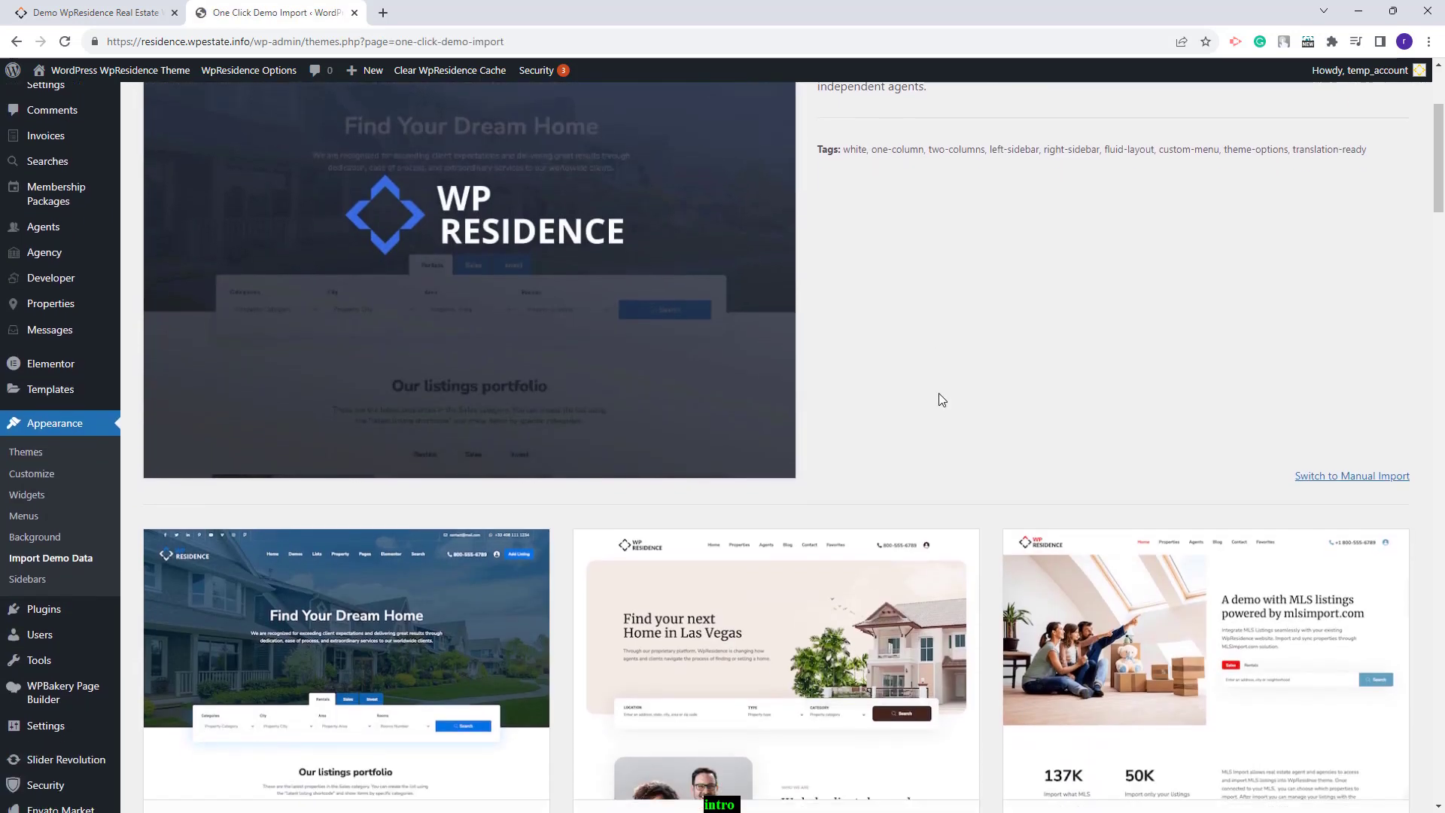
scroll(939, 398, "down", 8)
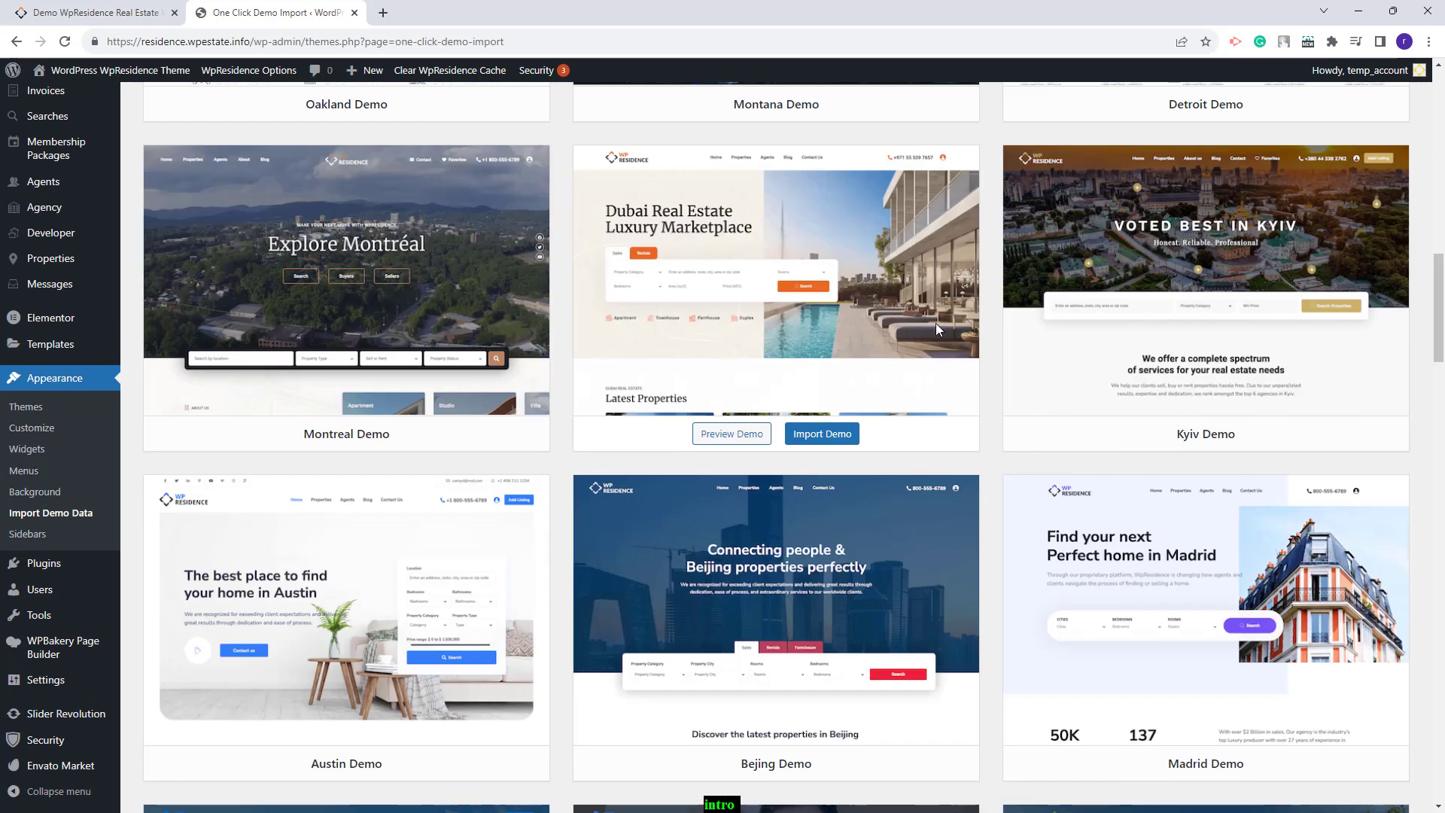
left_click(820, 437)
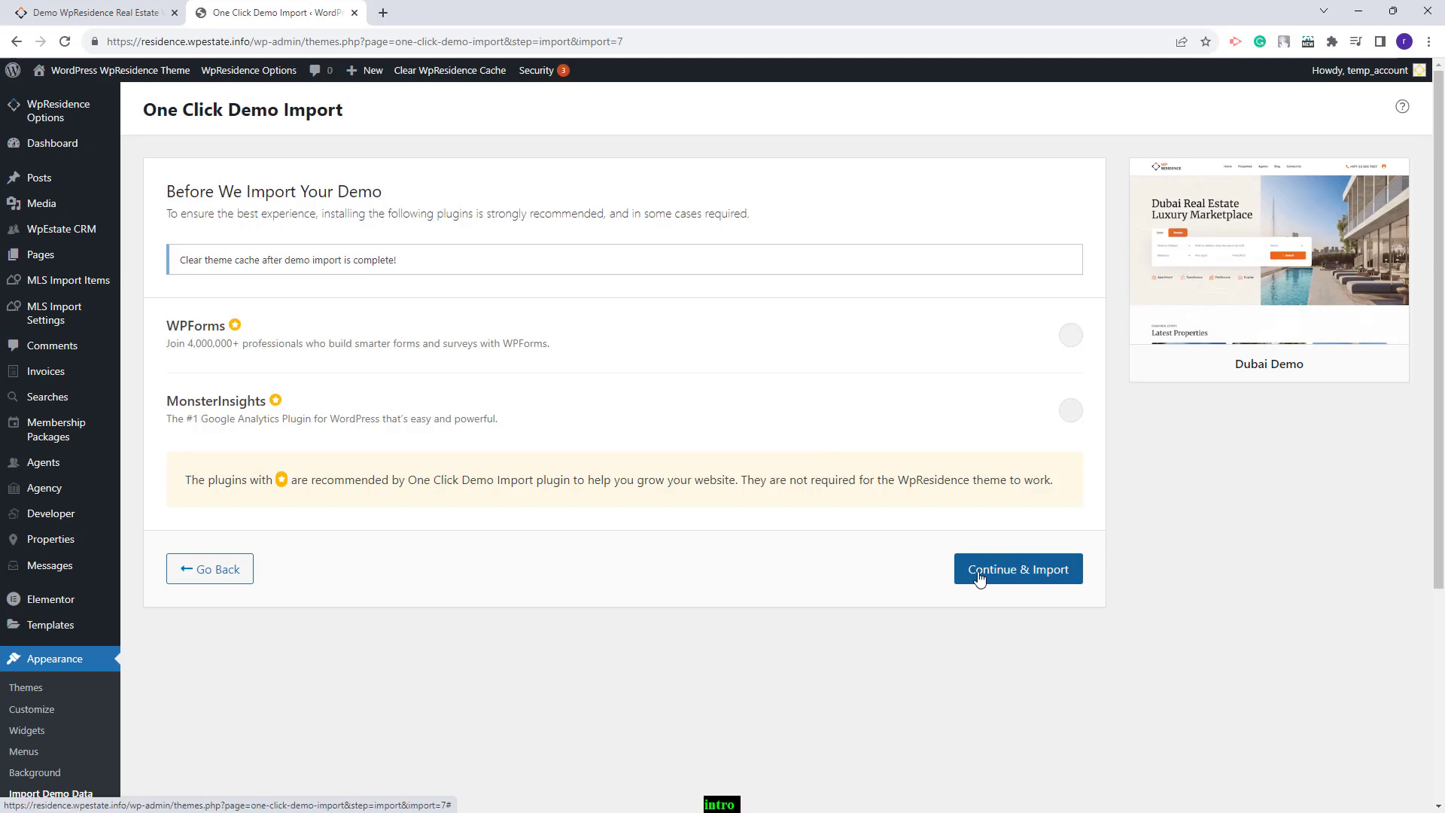
left_click(979, 579)
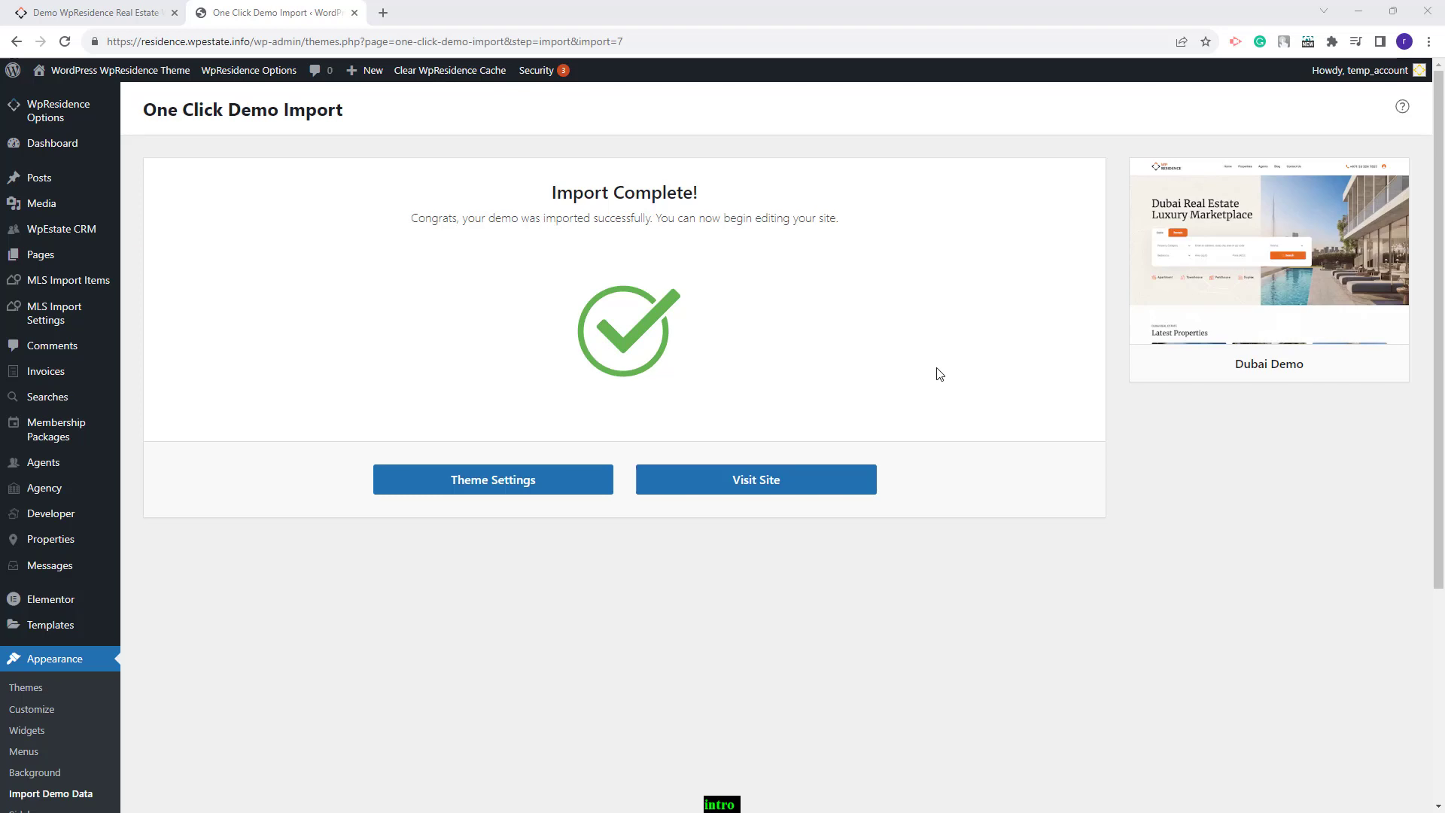
Open the Permalink Settings in a separate browser tab and save them with the Post name structure
scroll(220, 688, "down", 2)
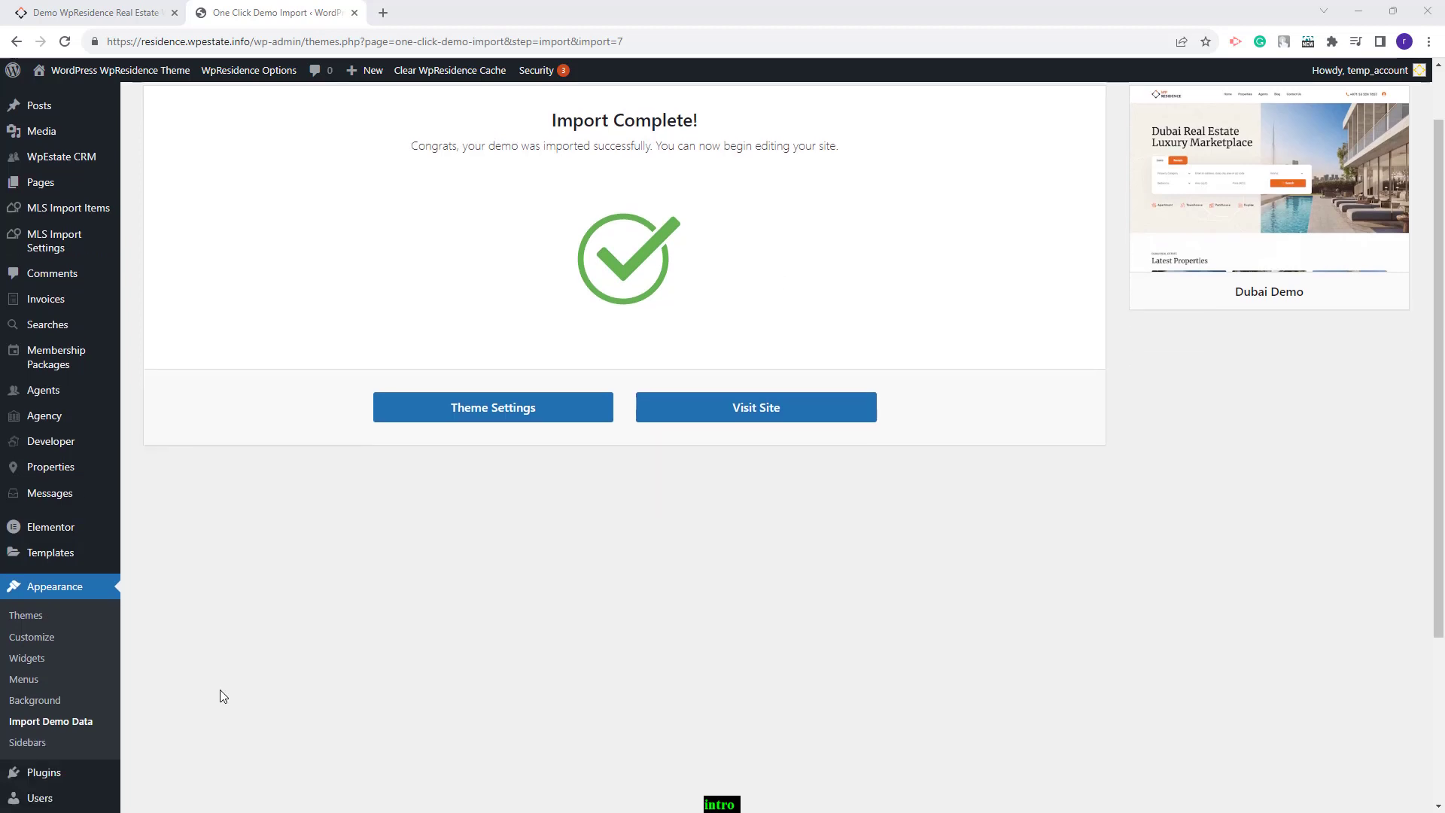
scroll(220, 688, "down", 2)
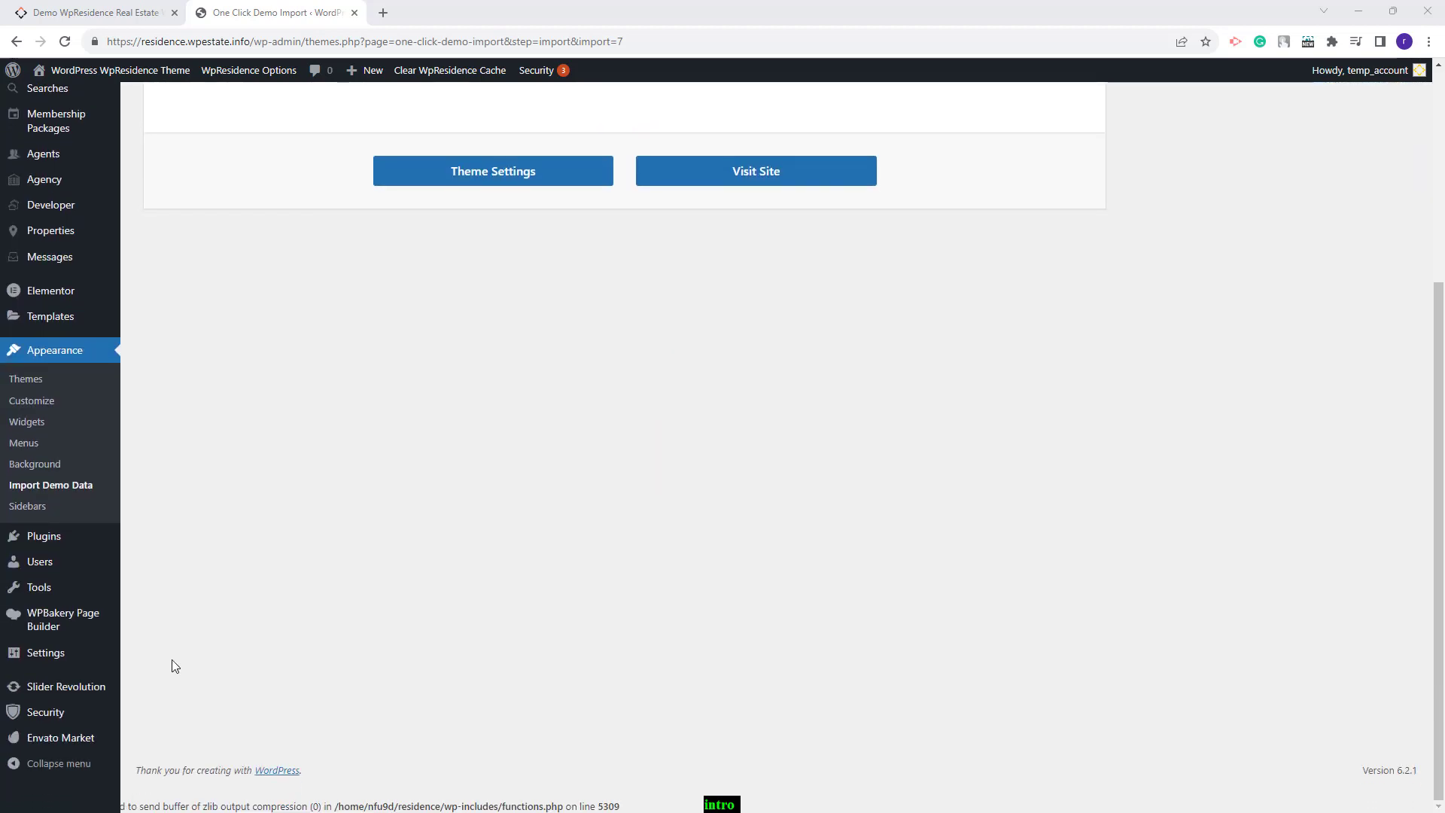
mouse_move(28, 660)
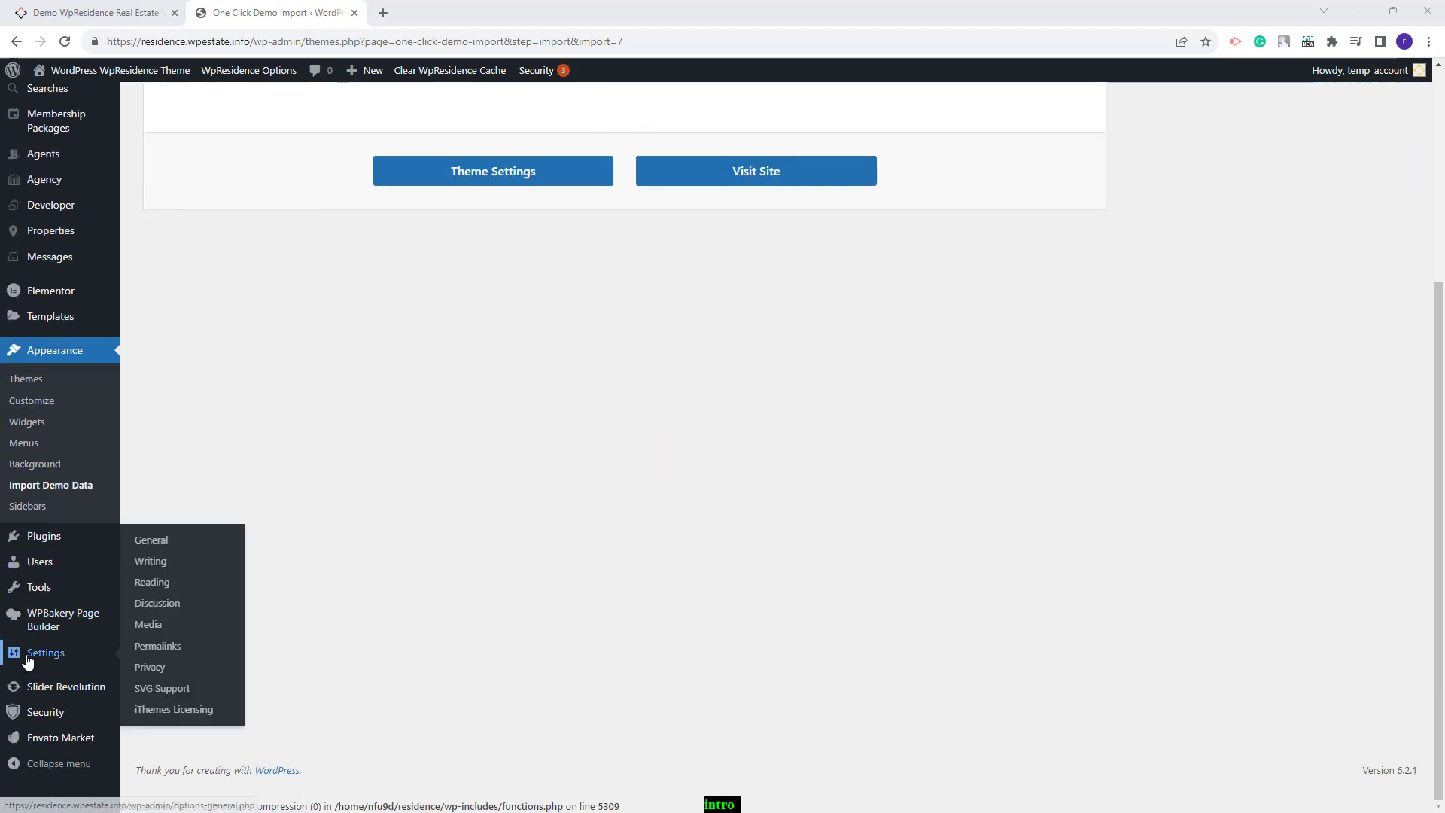
right_click(163, 645)
left_click(216, 504)
left_click(308, 426)
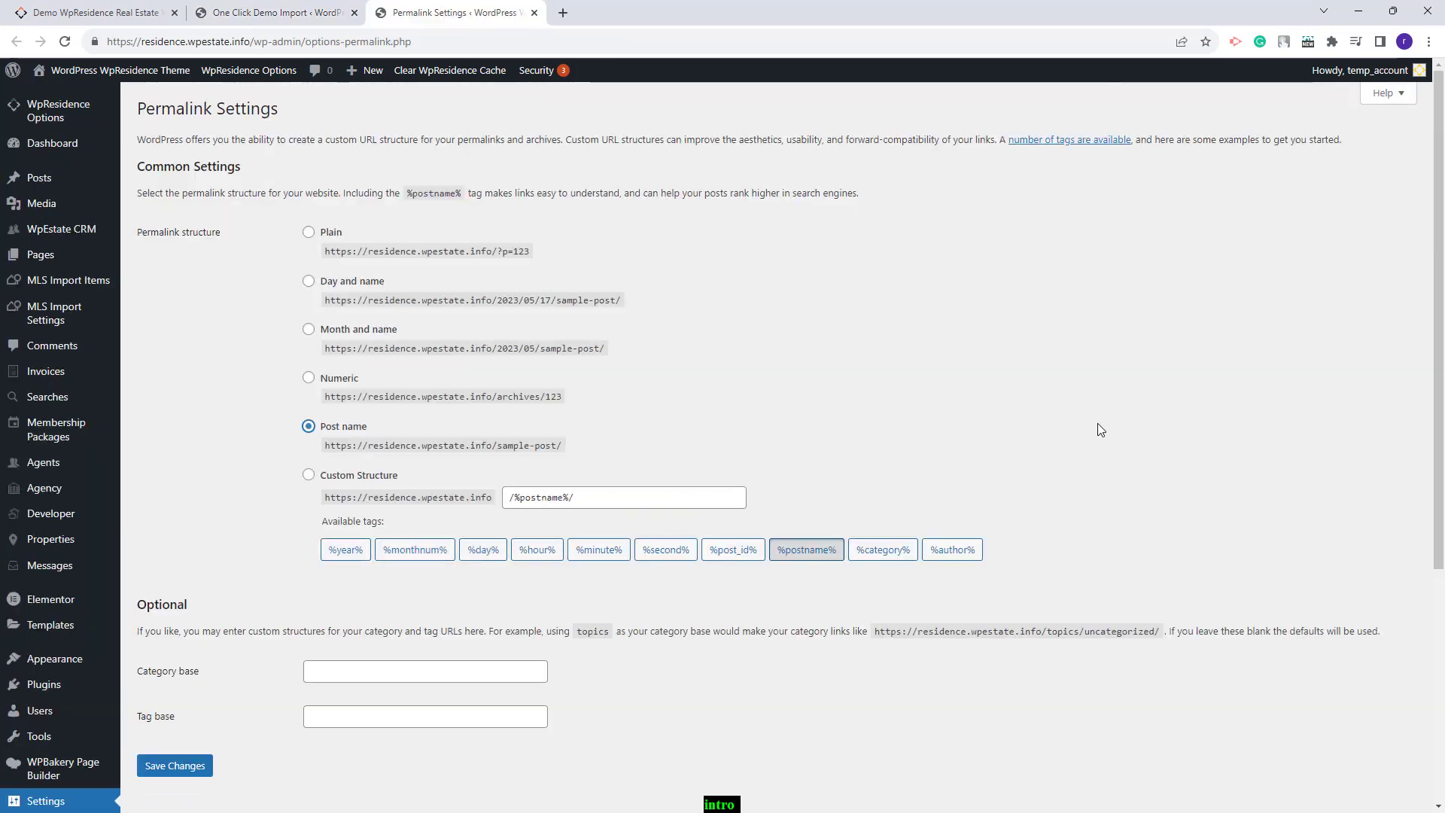
left_click(154, 767)
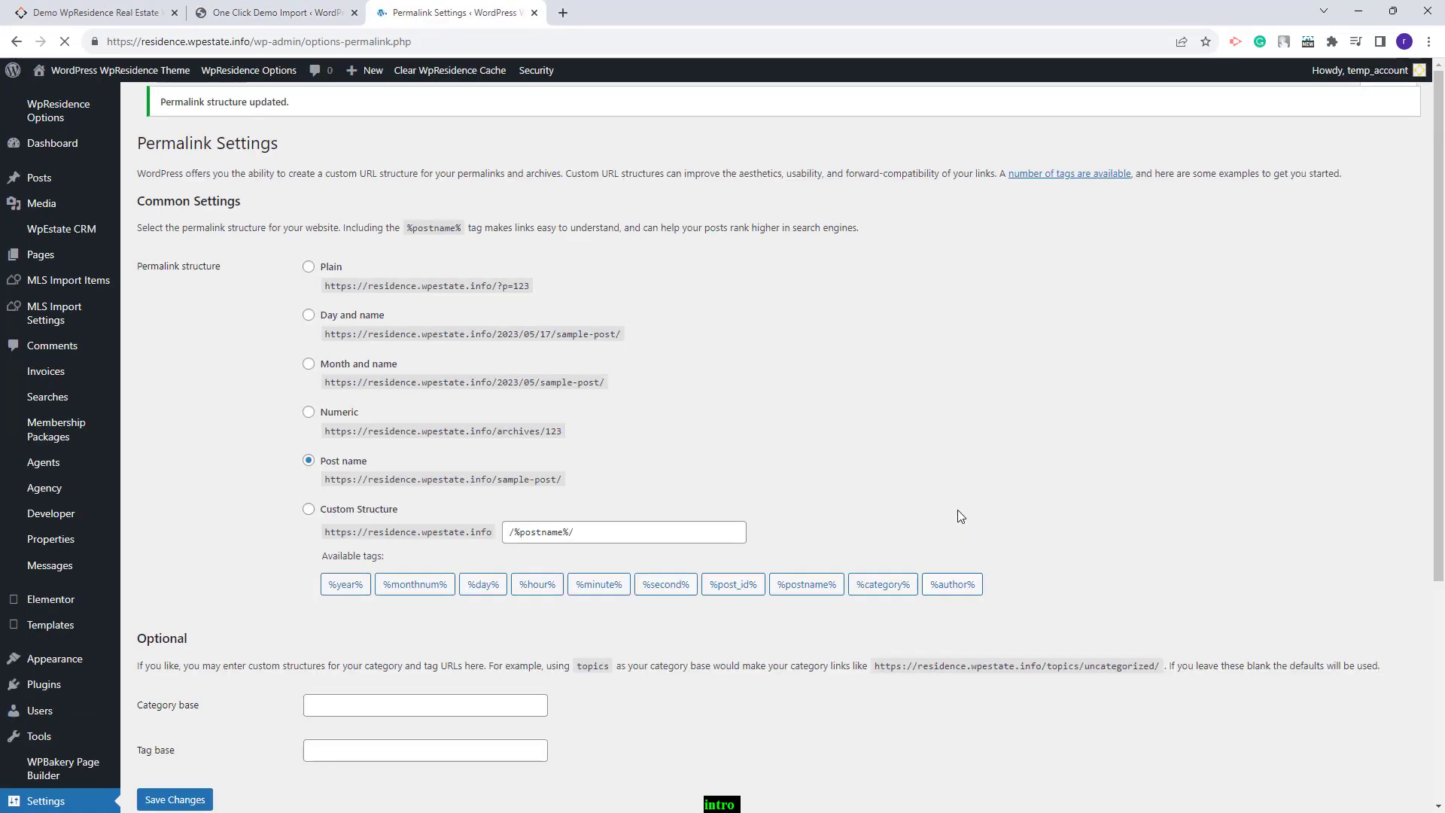
Examine the General Settings and the Logos & Favicon options in the WpResidence theme options
mouse_move(42, 124)
left_click(151, 128)
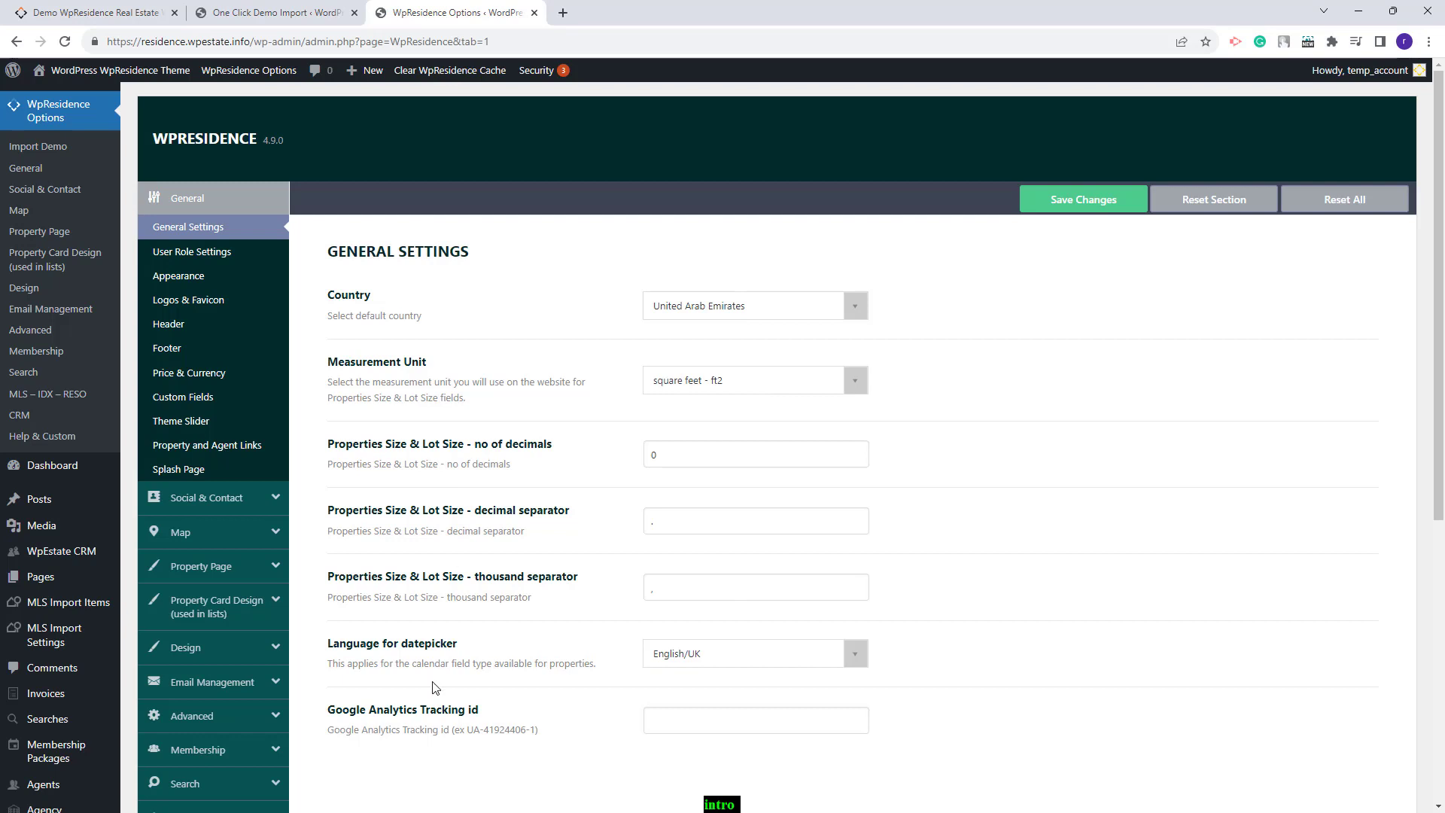
left_click(210, 307)
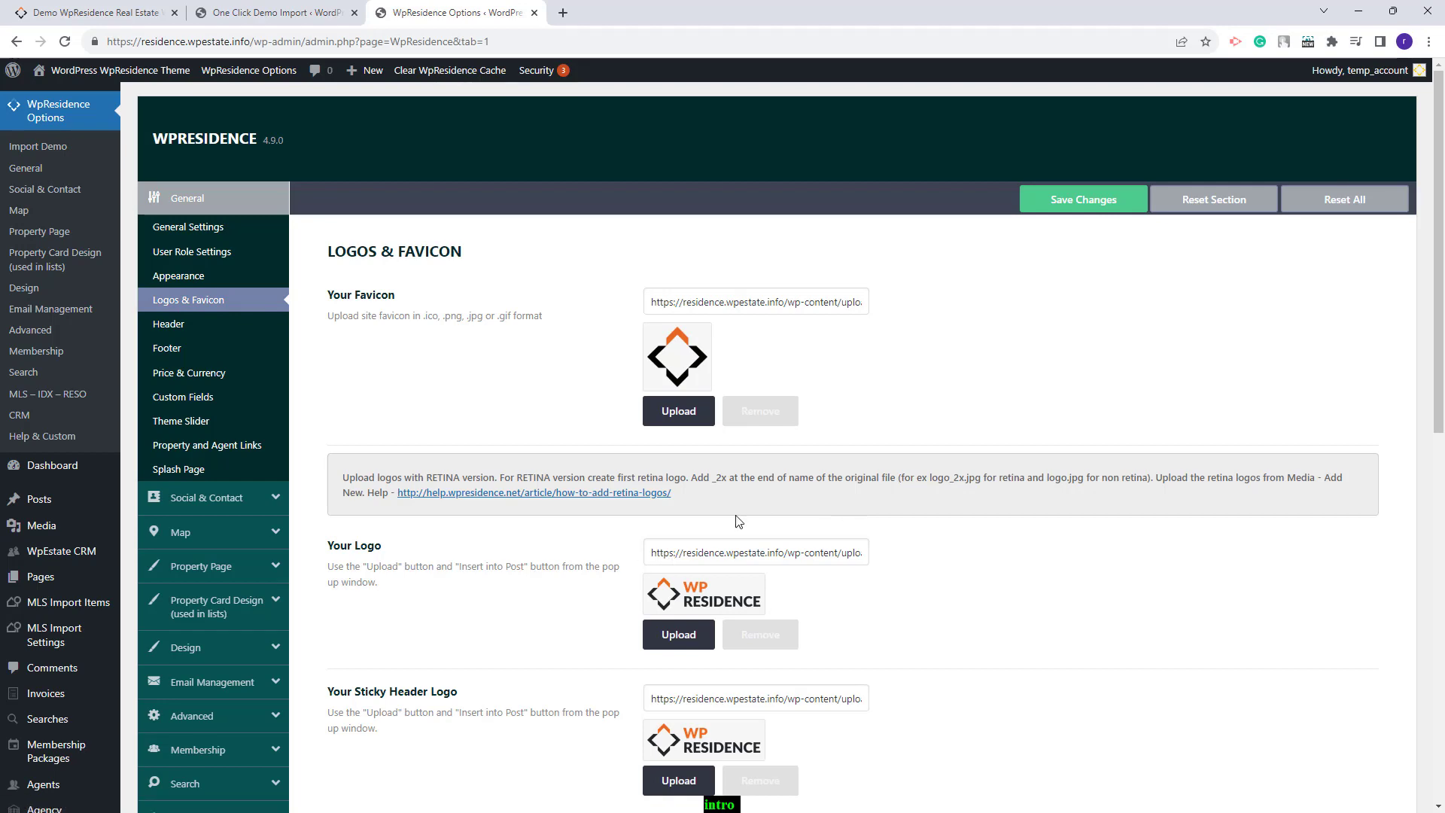
scroll(753, 519, "down", 4)
Examine the theme's Contact Page Details and Map Settings
scroll(178, 425, "up", 3)
left_click(178, 426)
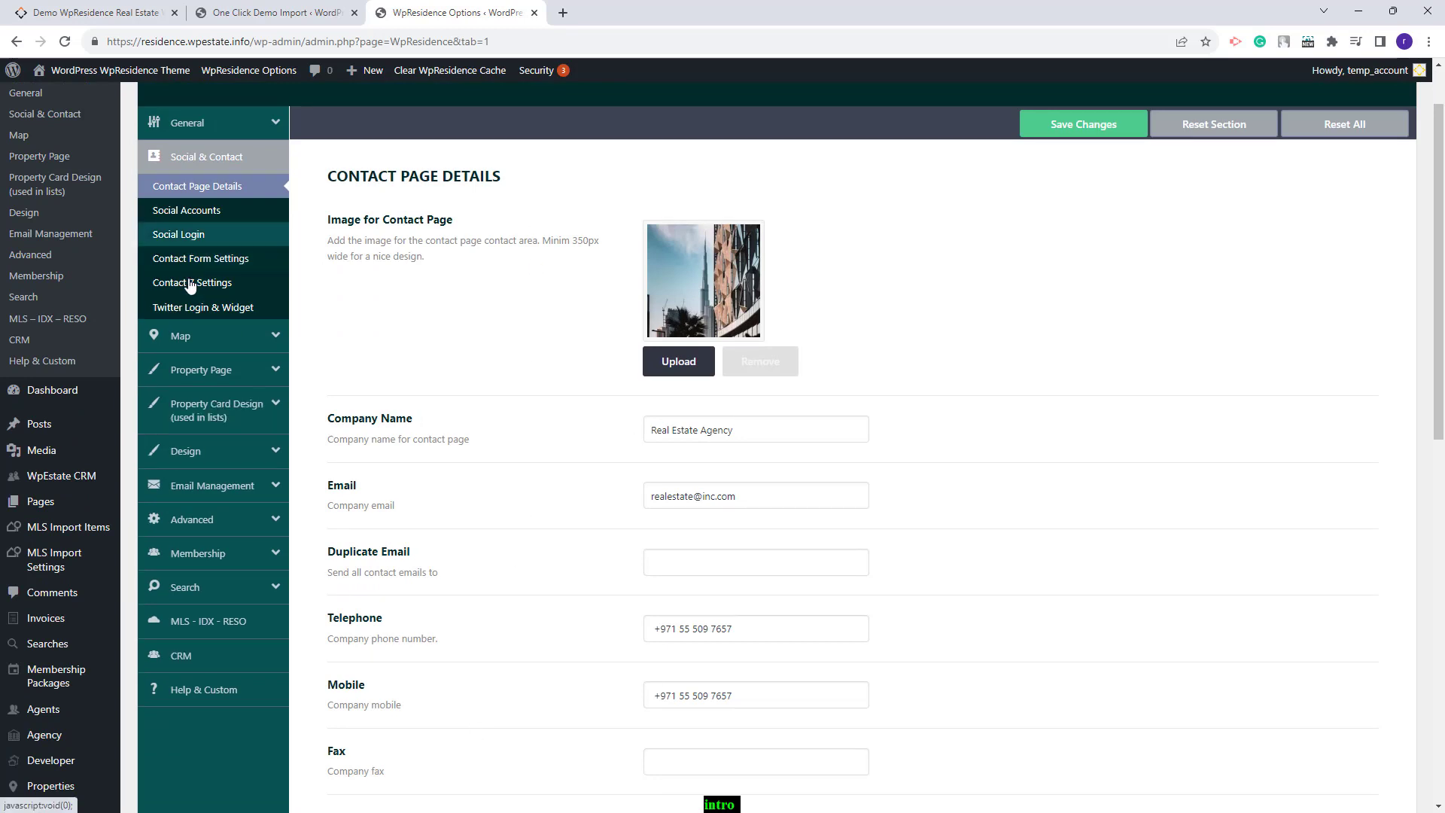
left_click(180, 336)
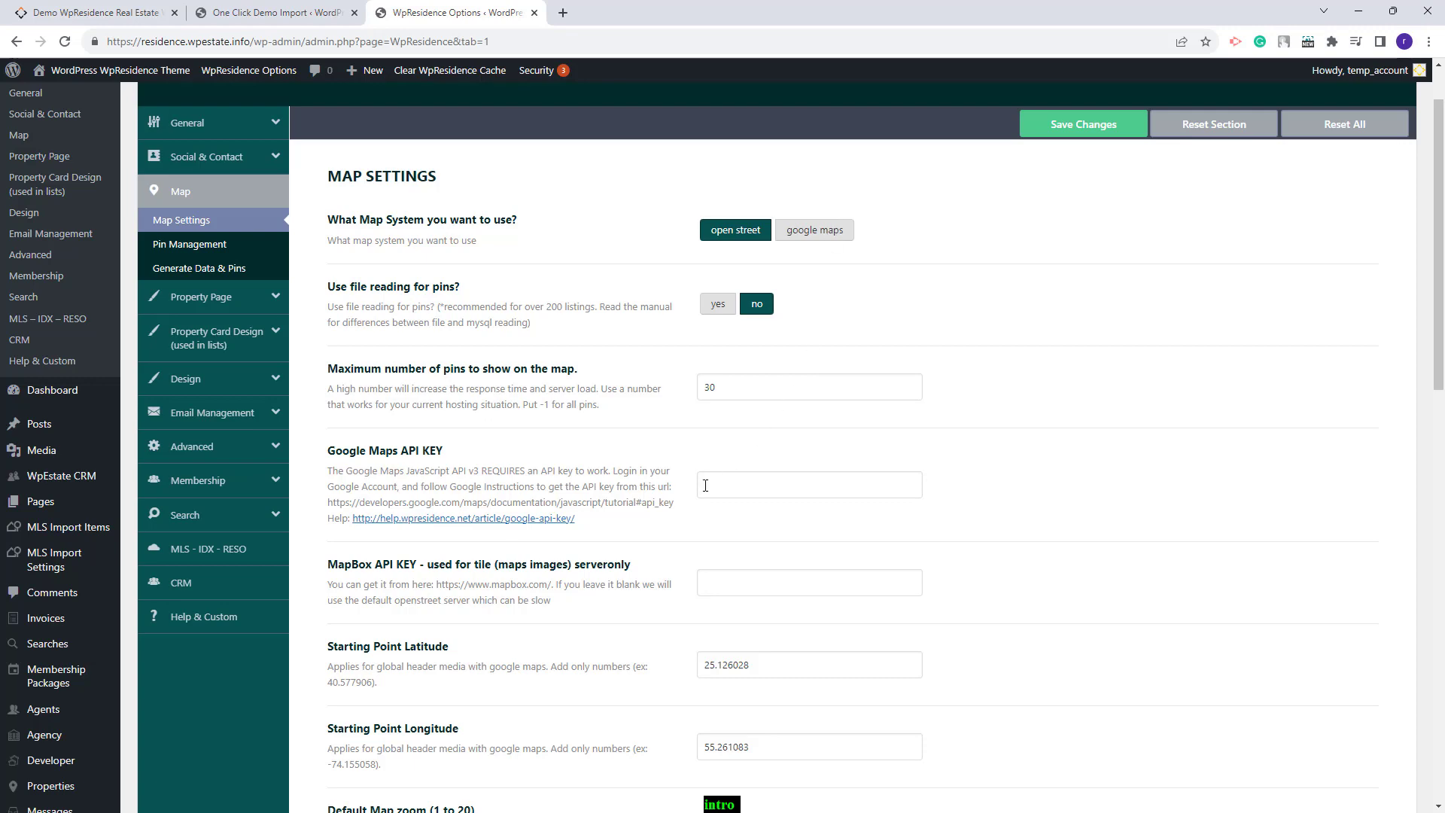
Examine the property page design options, including Custom Template, and the Property Card General Settings
left_click(202, 299)
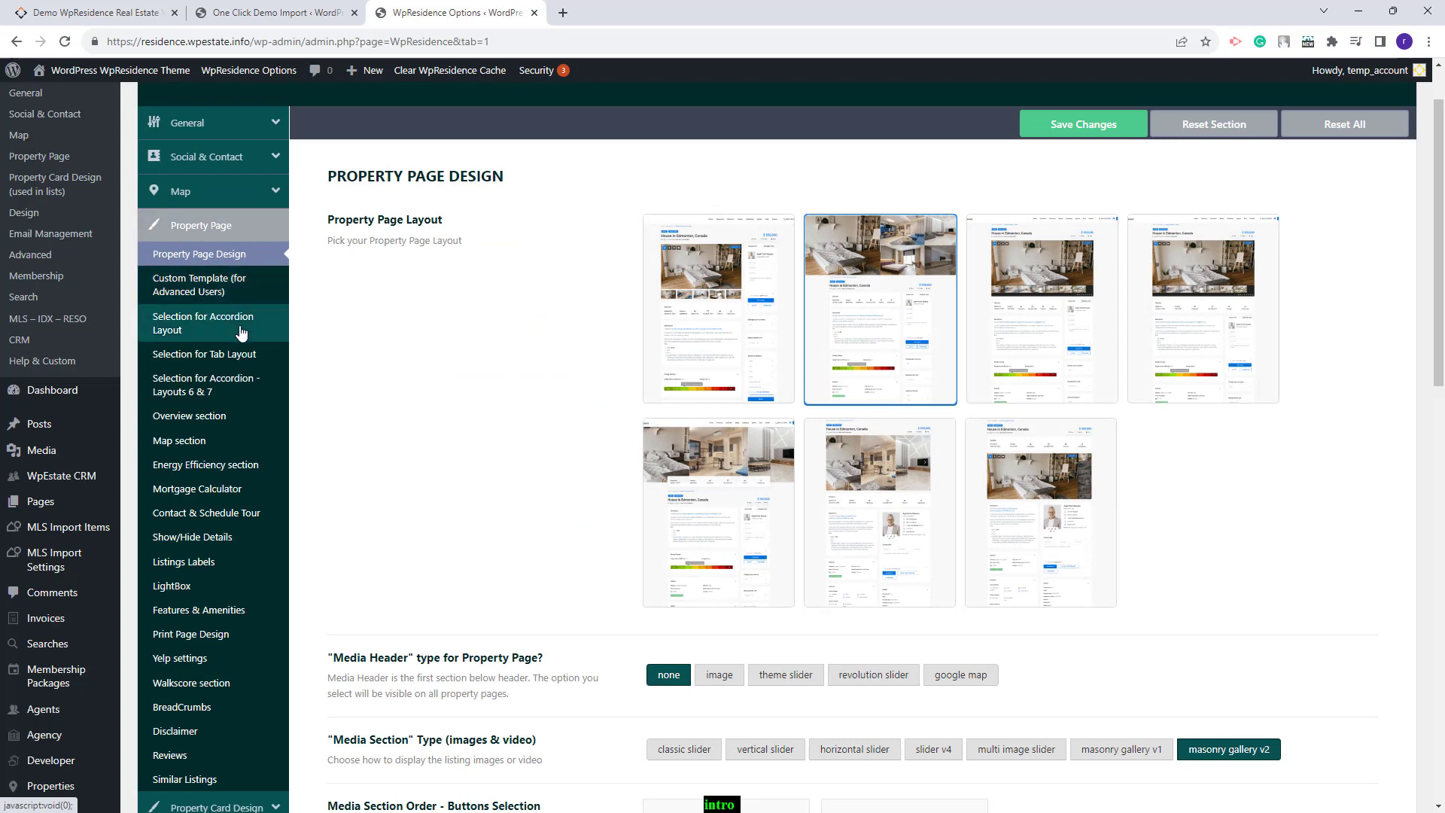
left_click(175, 293)
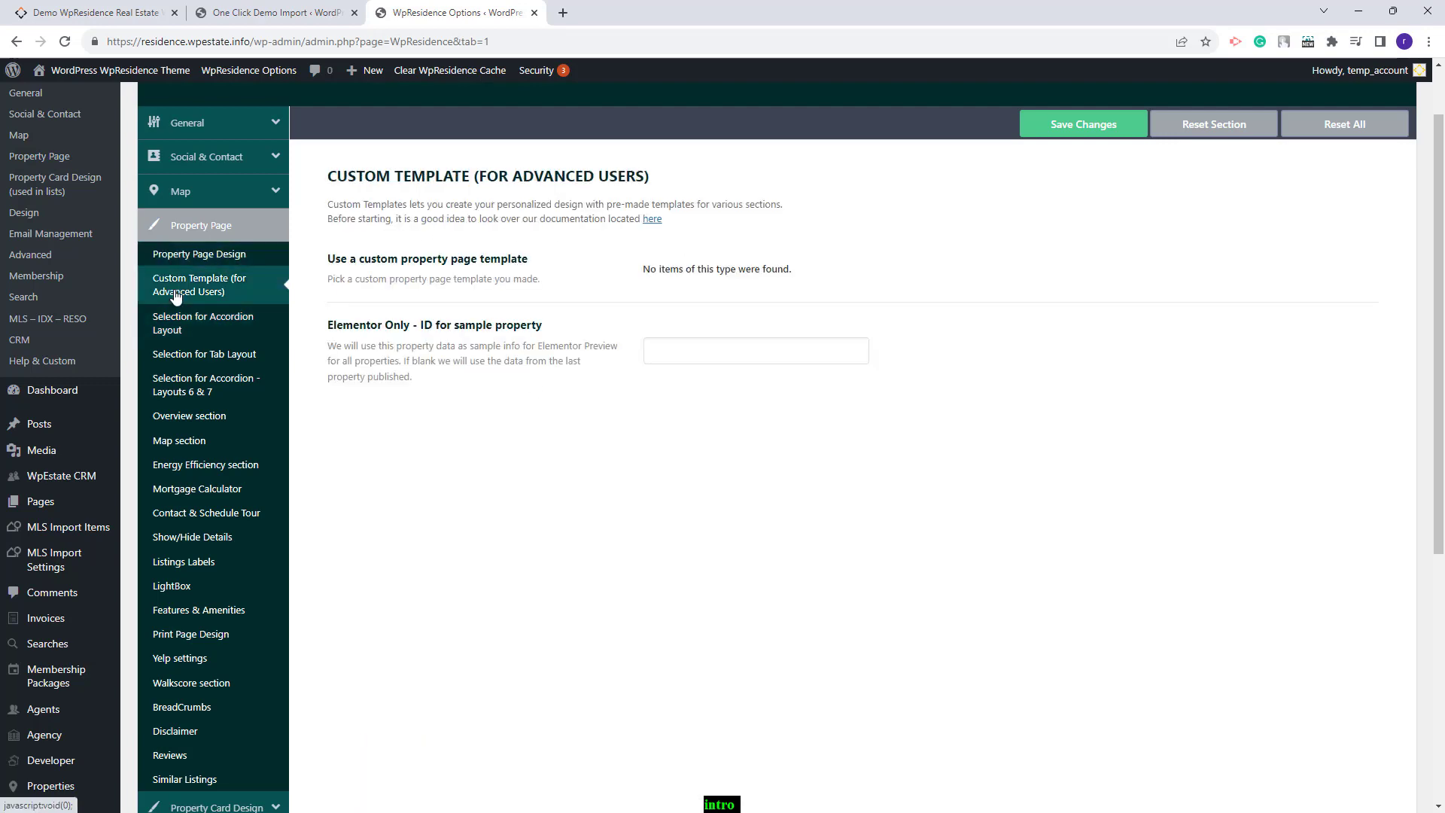
scroll(179, 376, "down", 5)
left_click(185, 452)
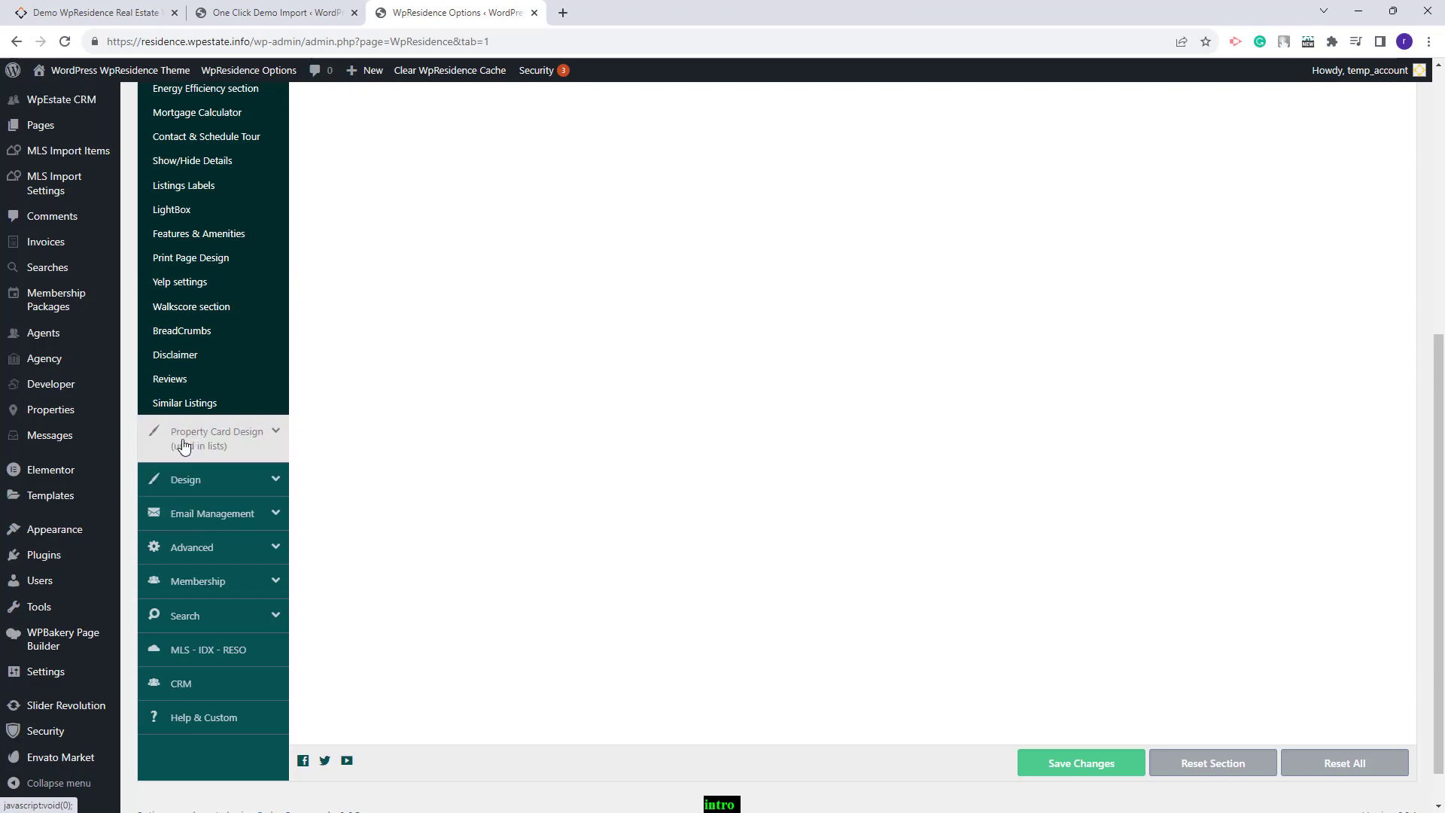
scroll(820, 338, "up", 6)
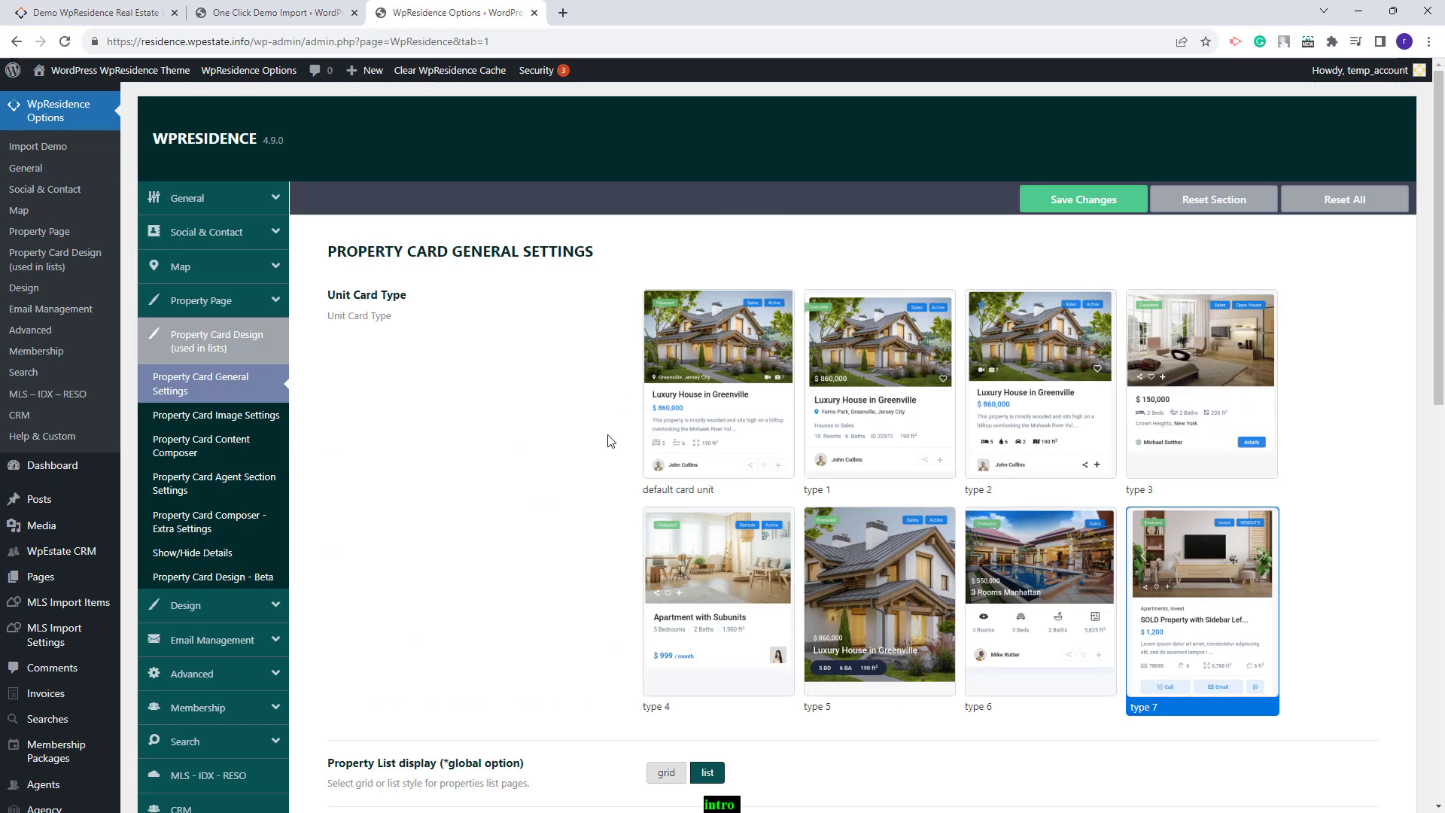
Examine the theme's General Design Settings and the Emails Settings
scroll(251, 459, "down", 2)
left_click(251, 456)
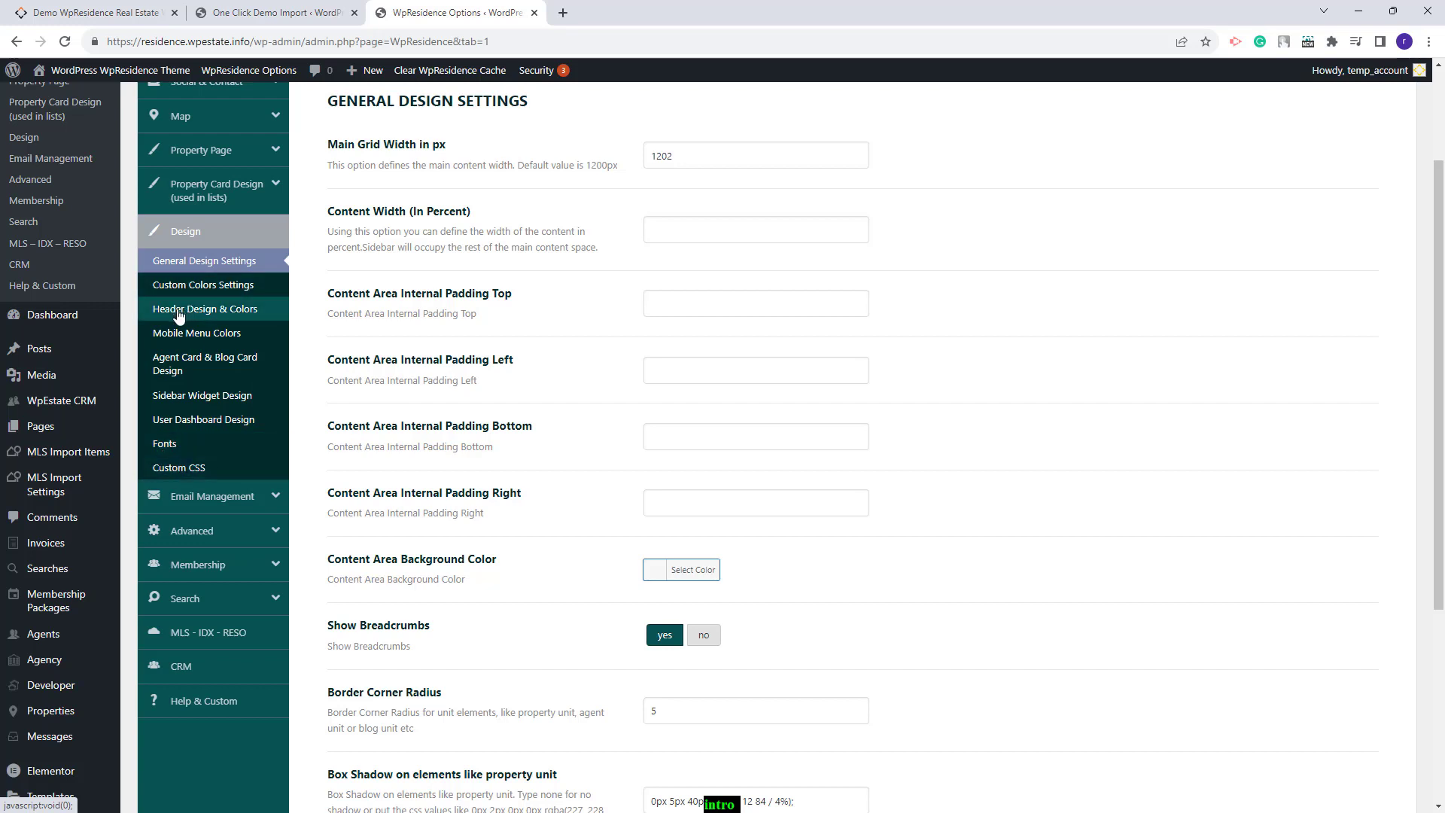
left_click(211, 496)
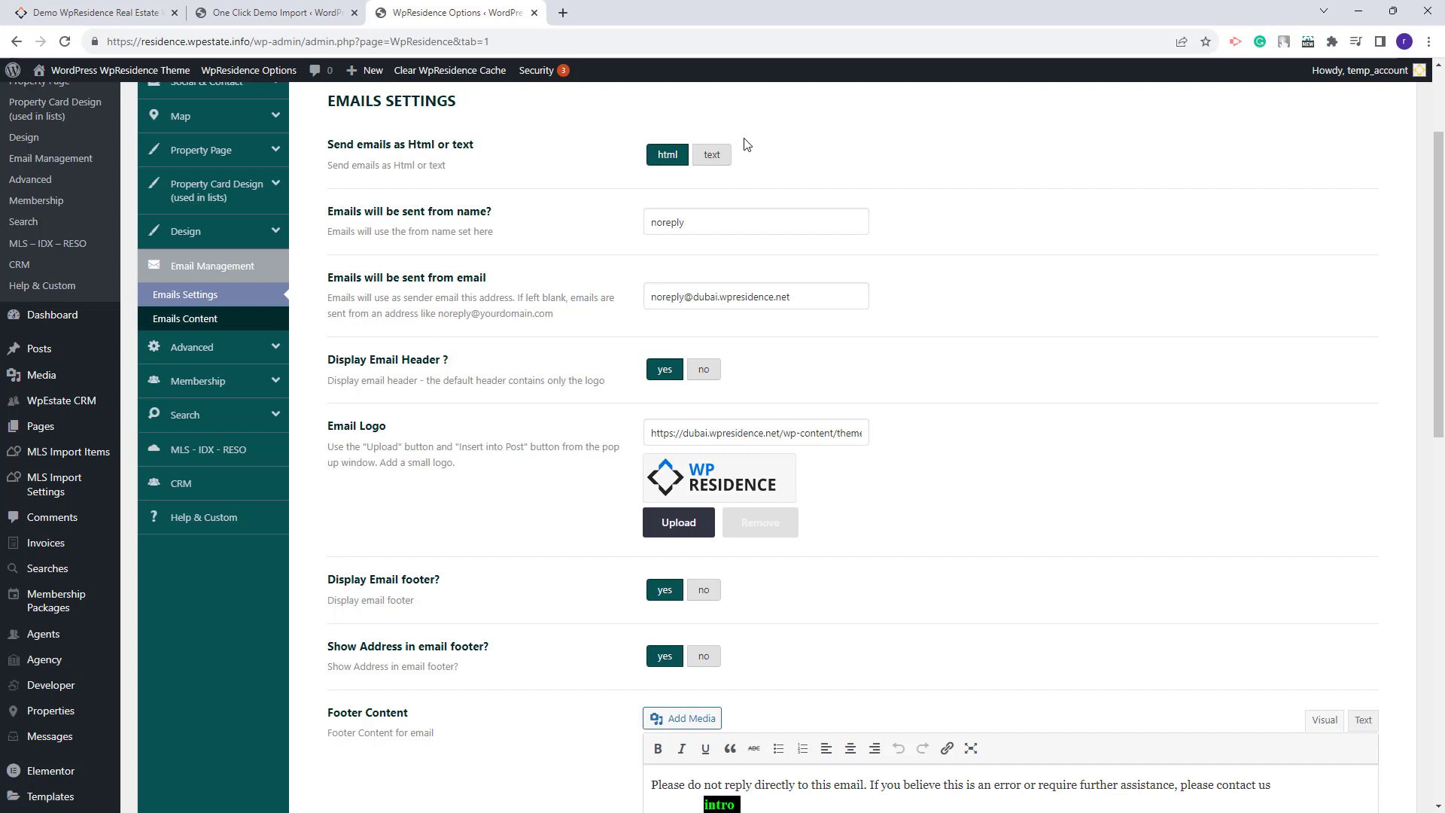
Examine the Membership Settings together with the PayPal and Stripe payment options
left_click(198, 381)
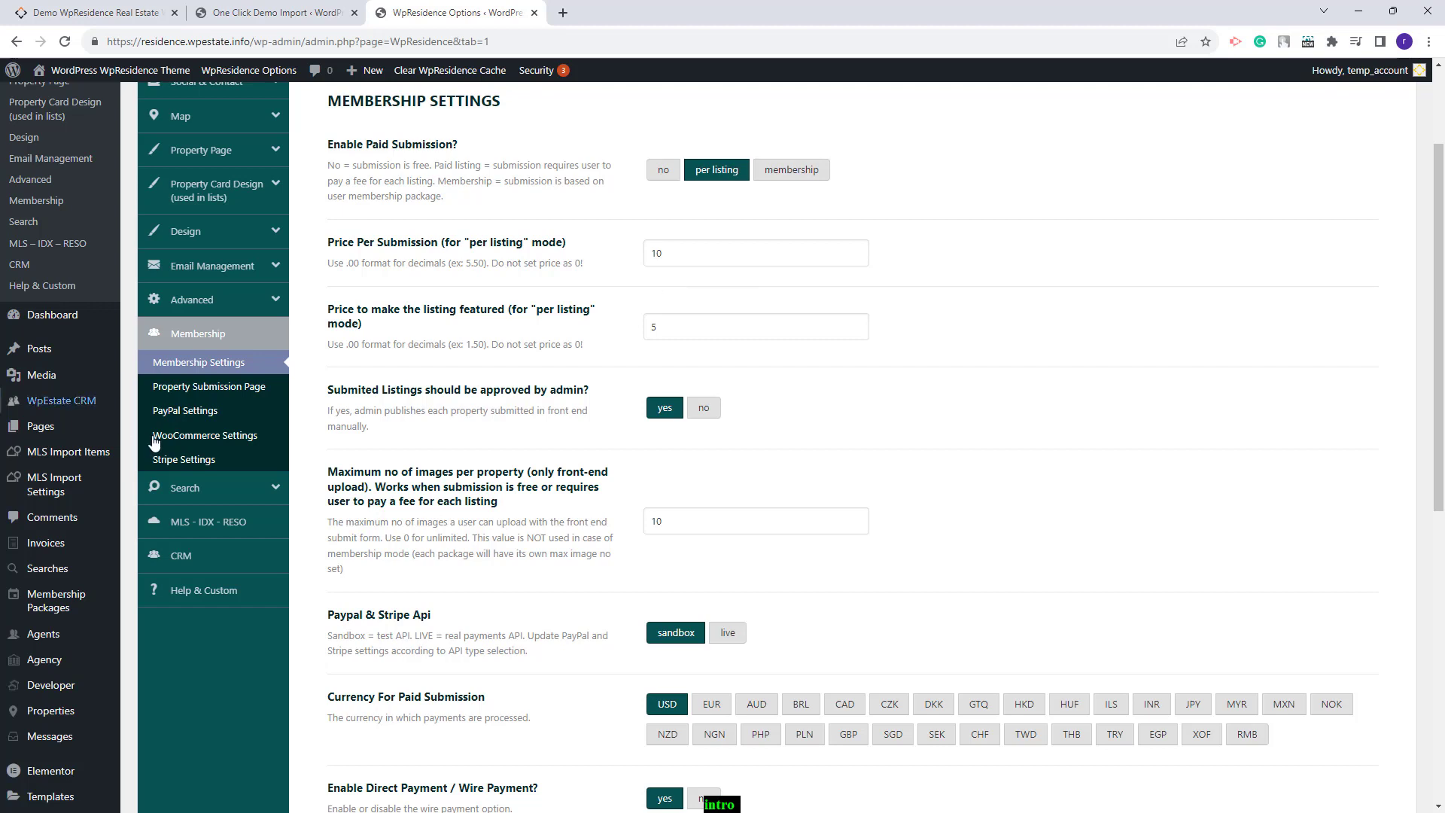
left_click(188, 413)
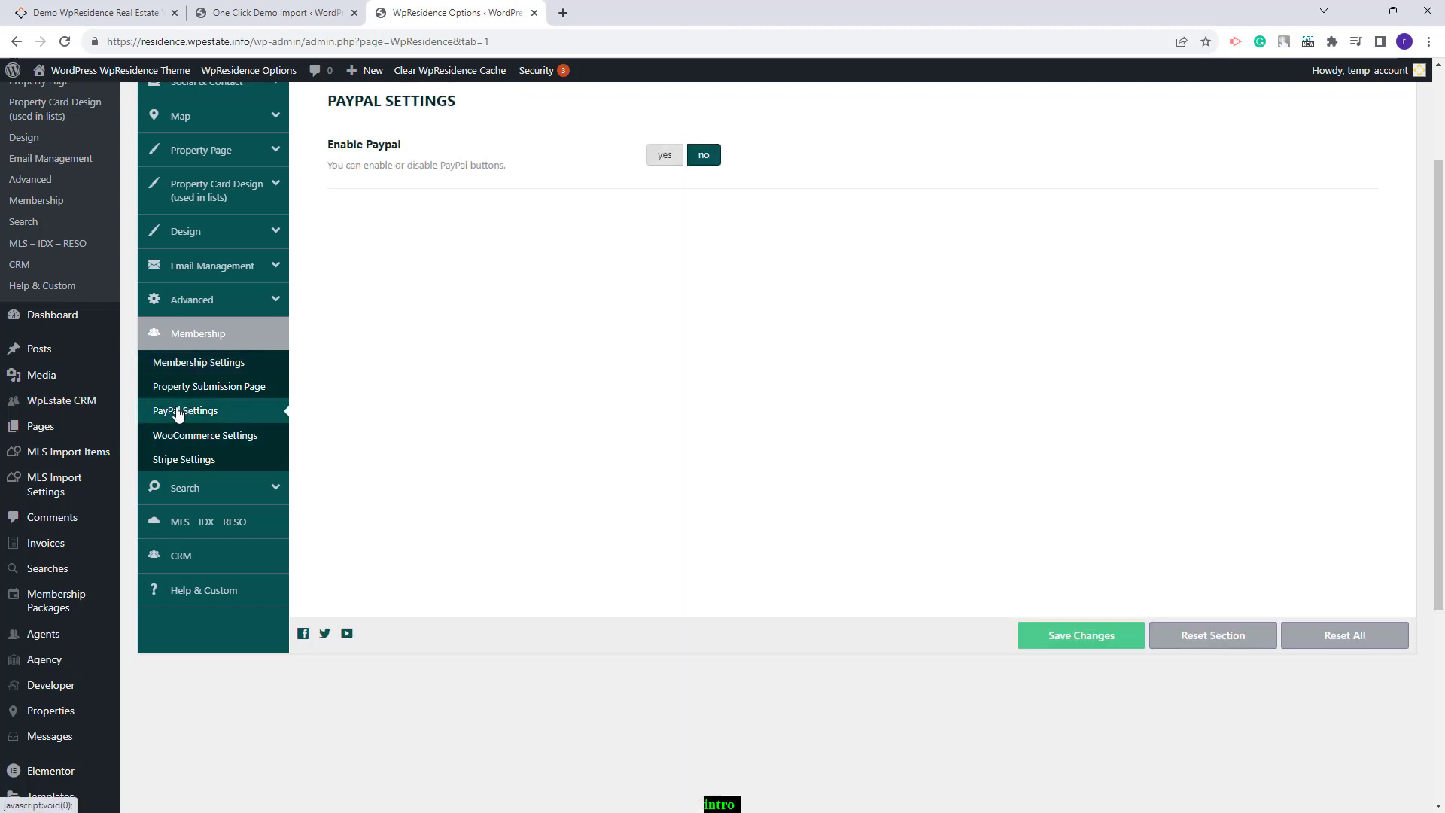
left_click(163, 460)
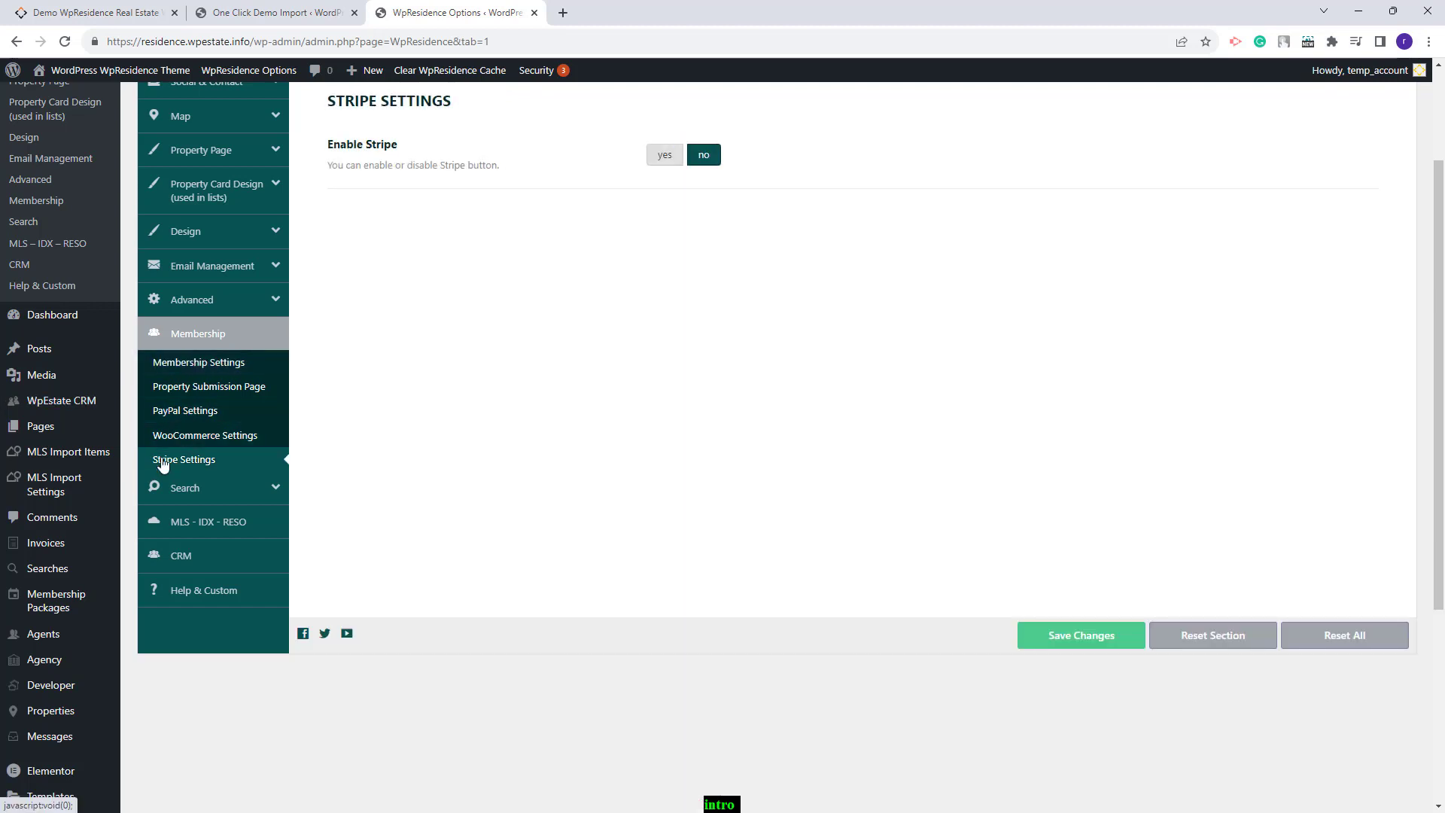
Examine the theme's search options: Advanced Search Display, Advanced Search Form and Geo Location Search
left_click(248, 435)
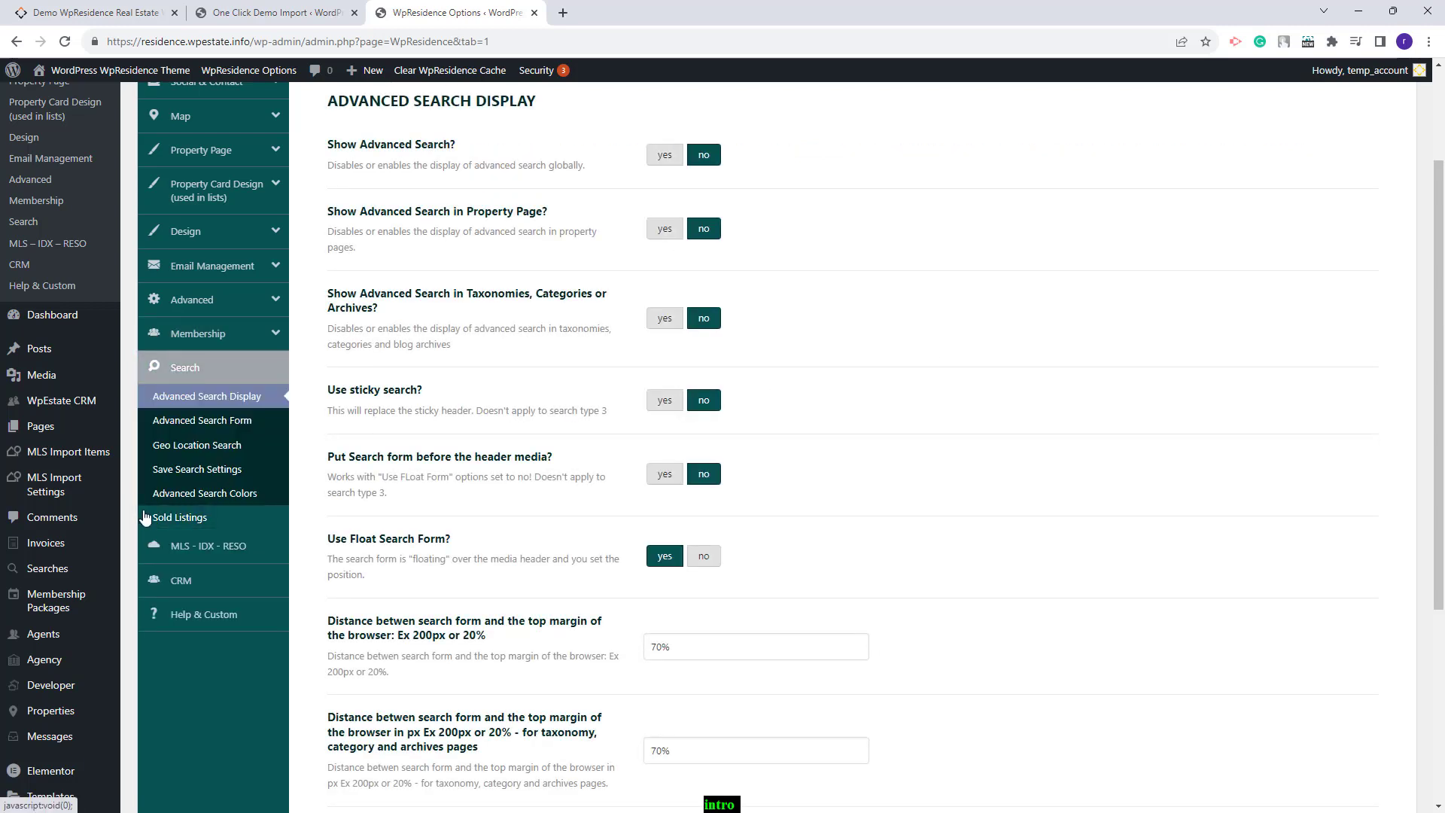
left_click(202, 420)
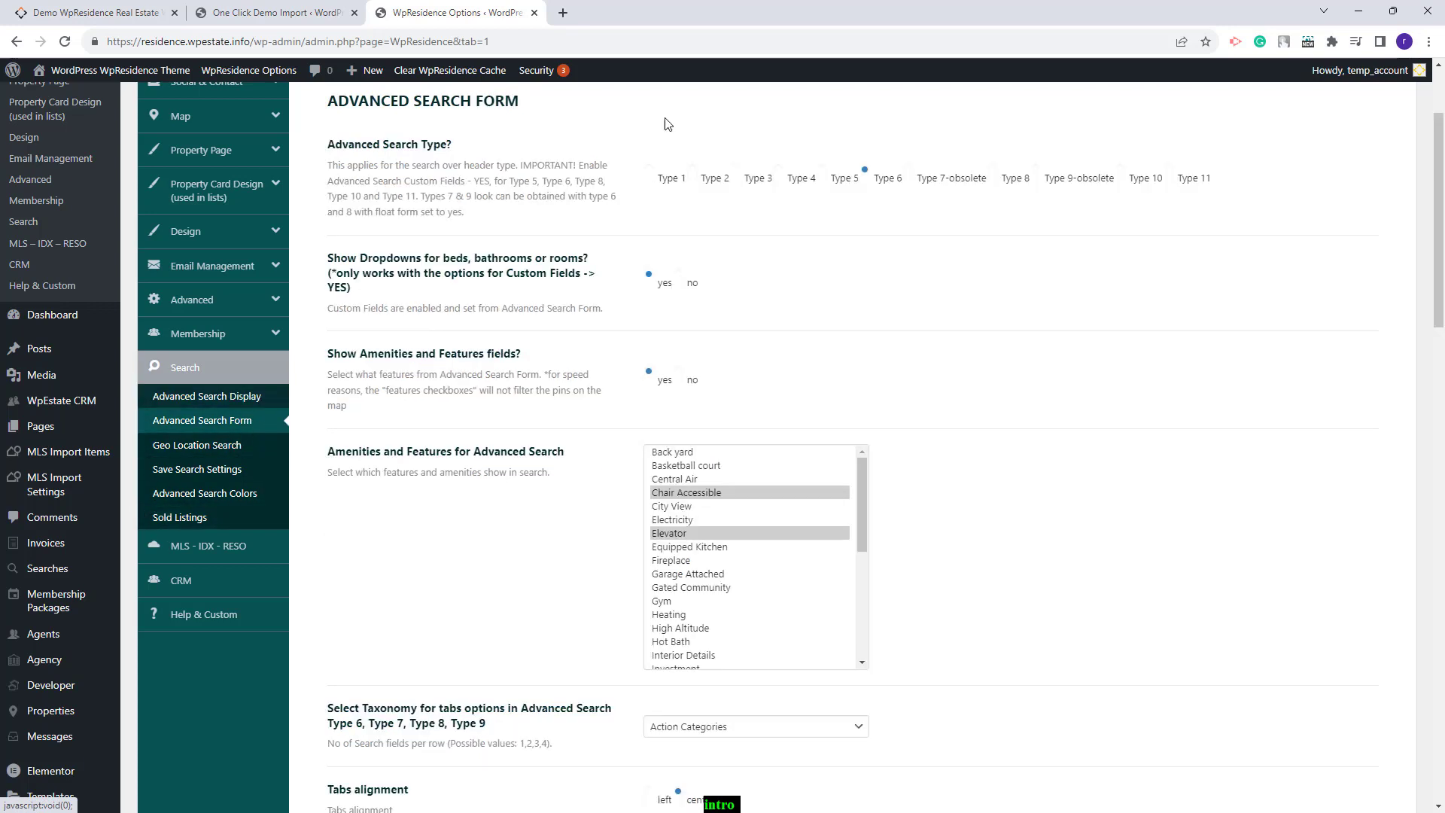
left_click(203, 445)
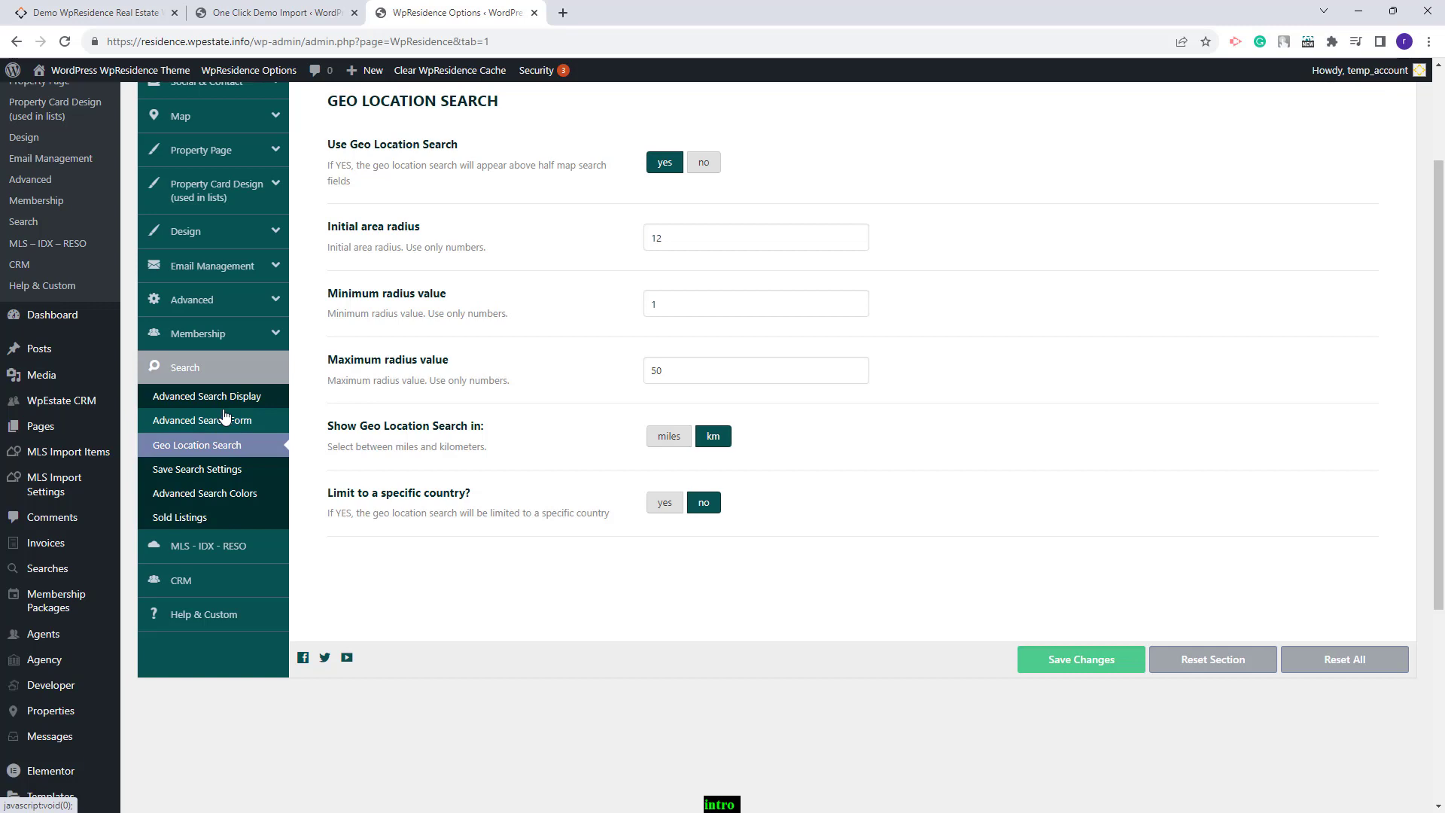
Return to the completed demo import page and visit the site's front page
left_click(307, 21)
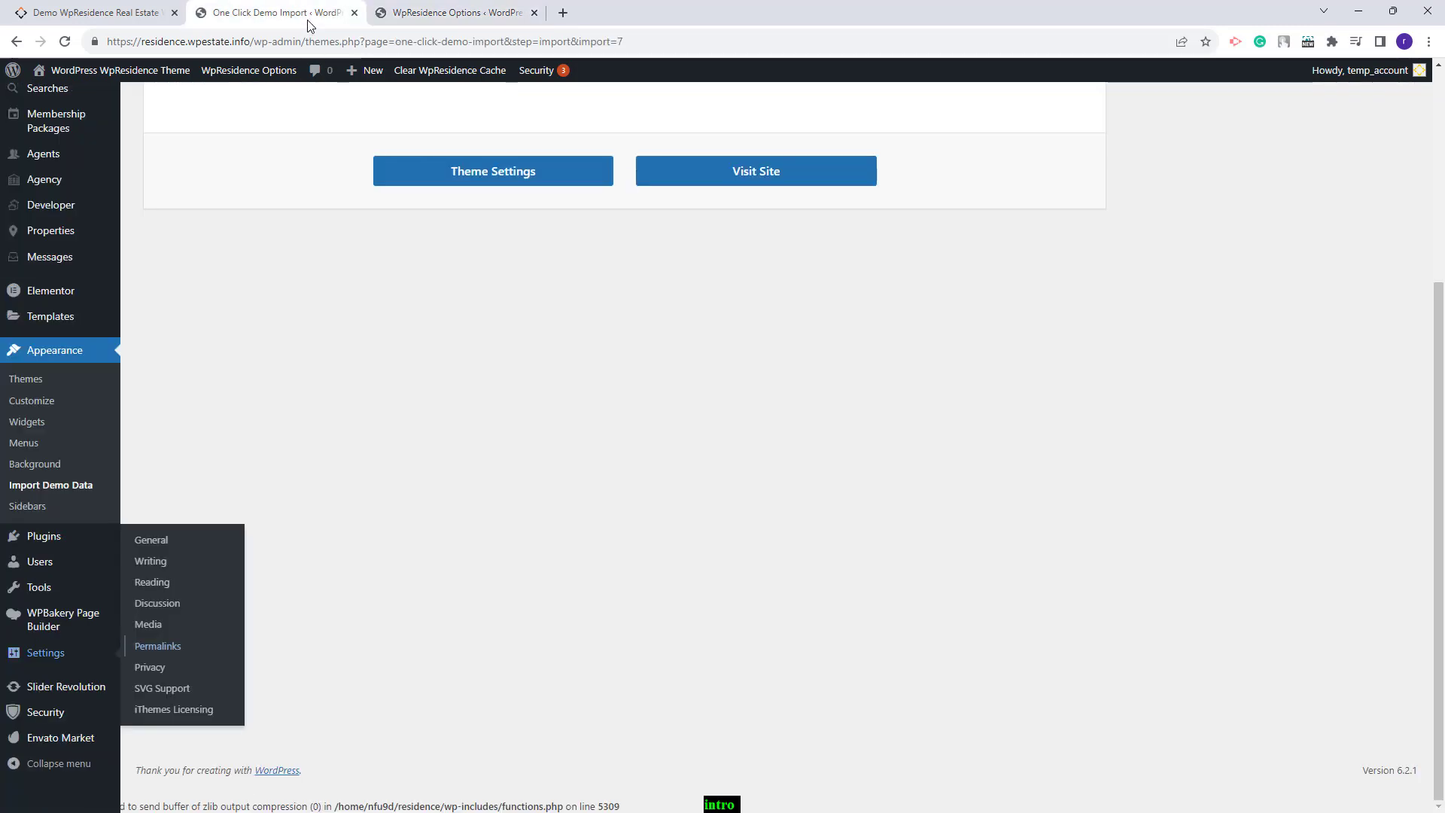
left_click(749, 179)
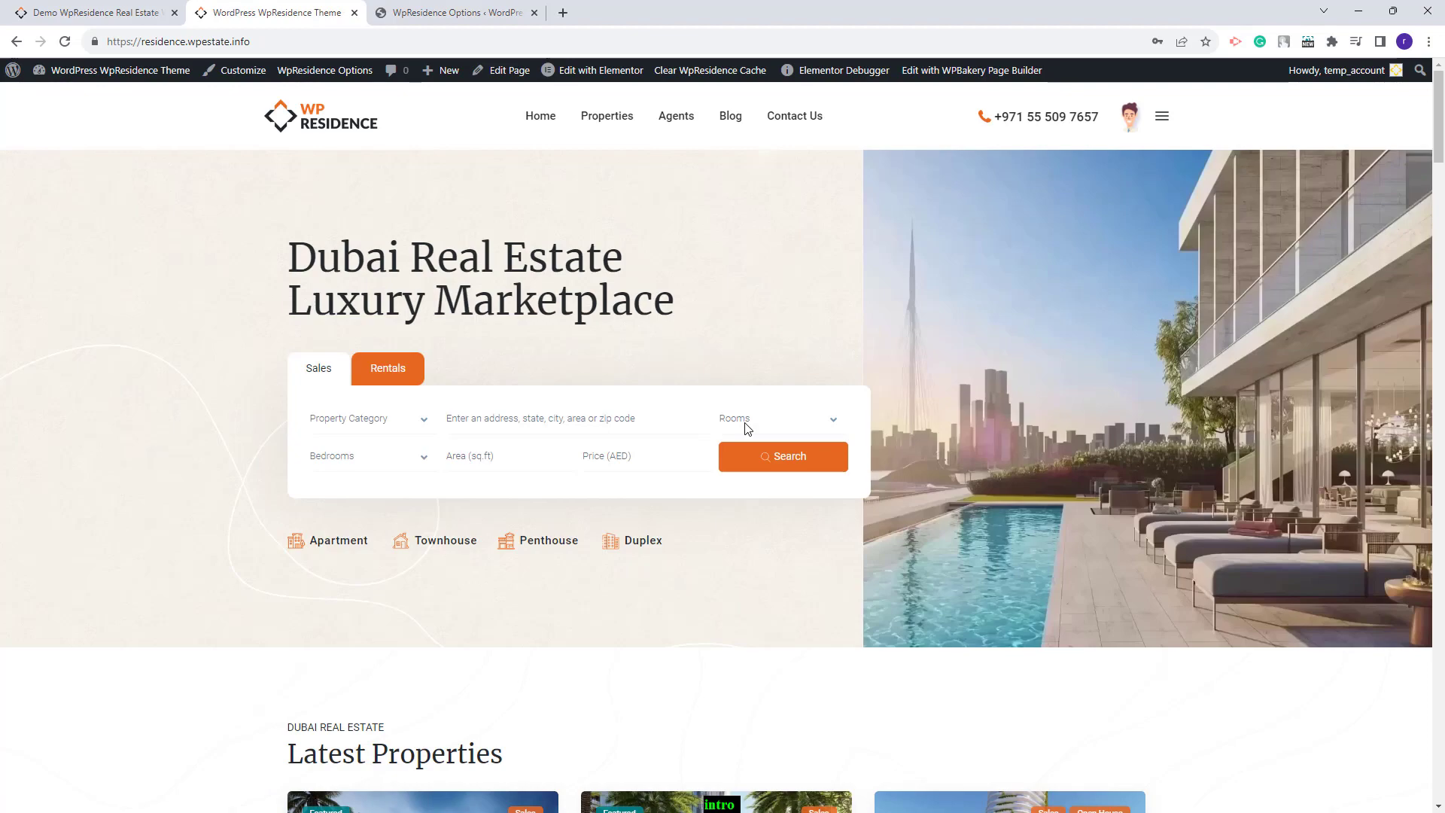
Examine the imported front page from the hero search through properties, testimonials and agents to the footer and the area and category tiles
scroll(1041, 336, "down", 15)
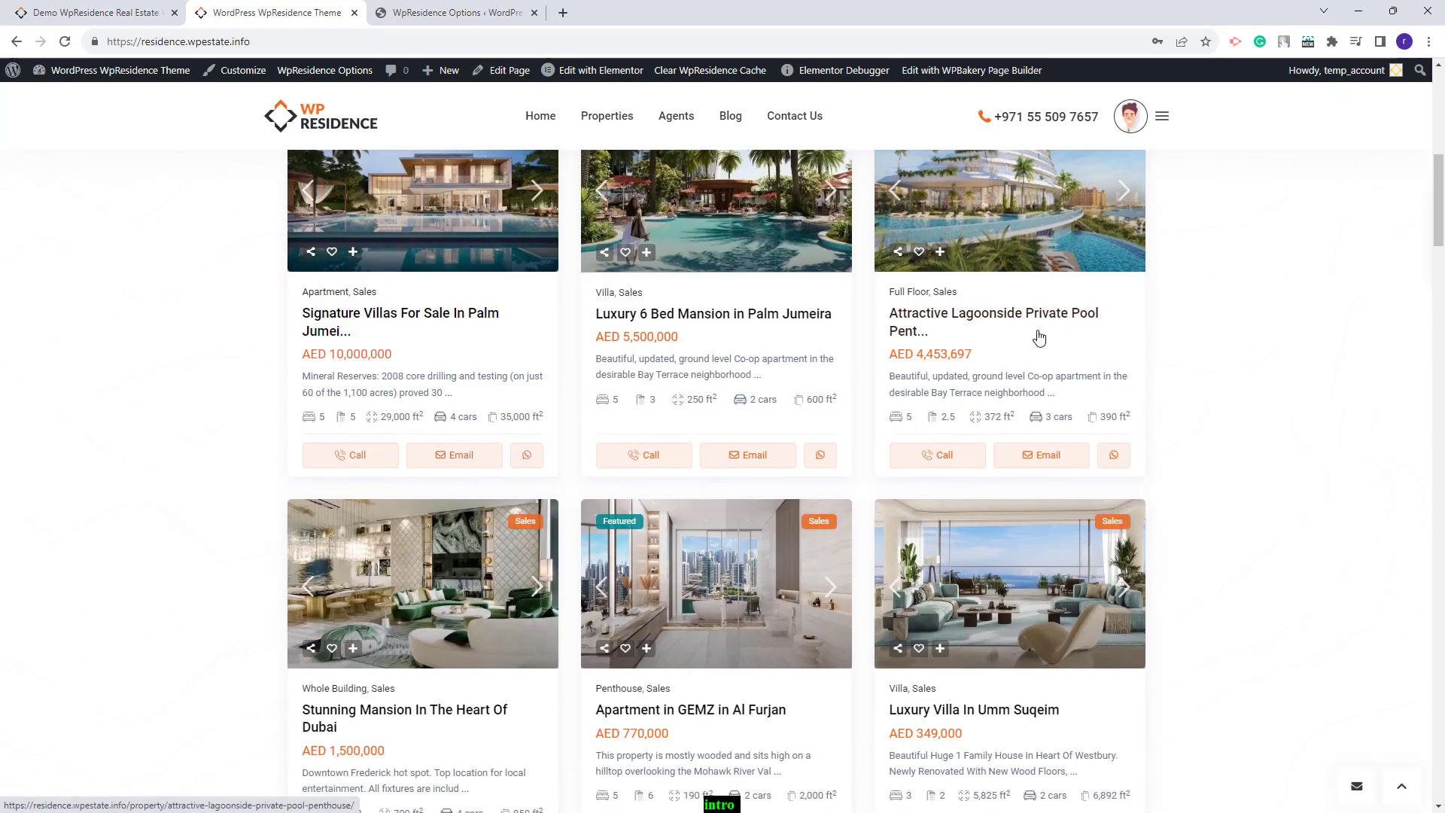
scroll(1061, 346, "down", 15)
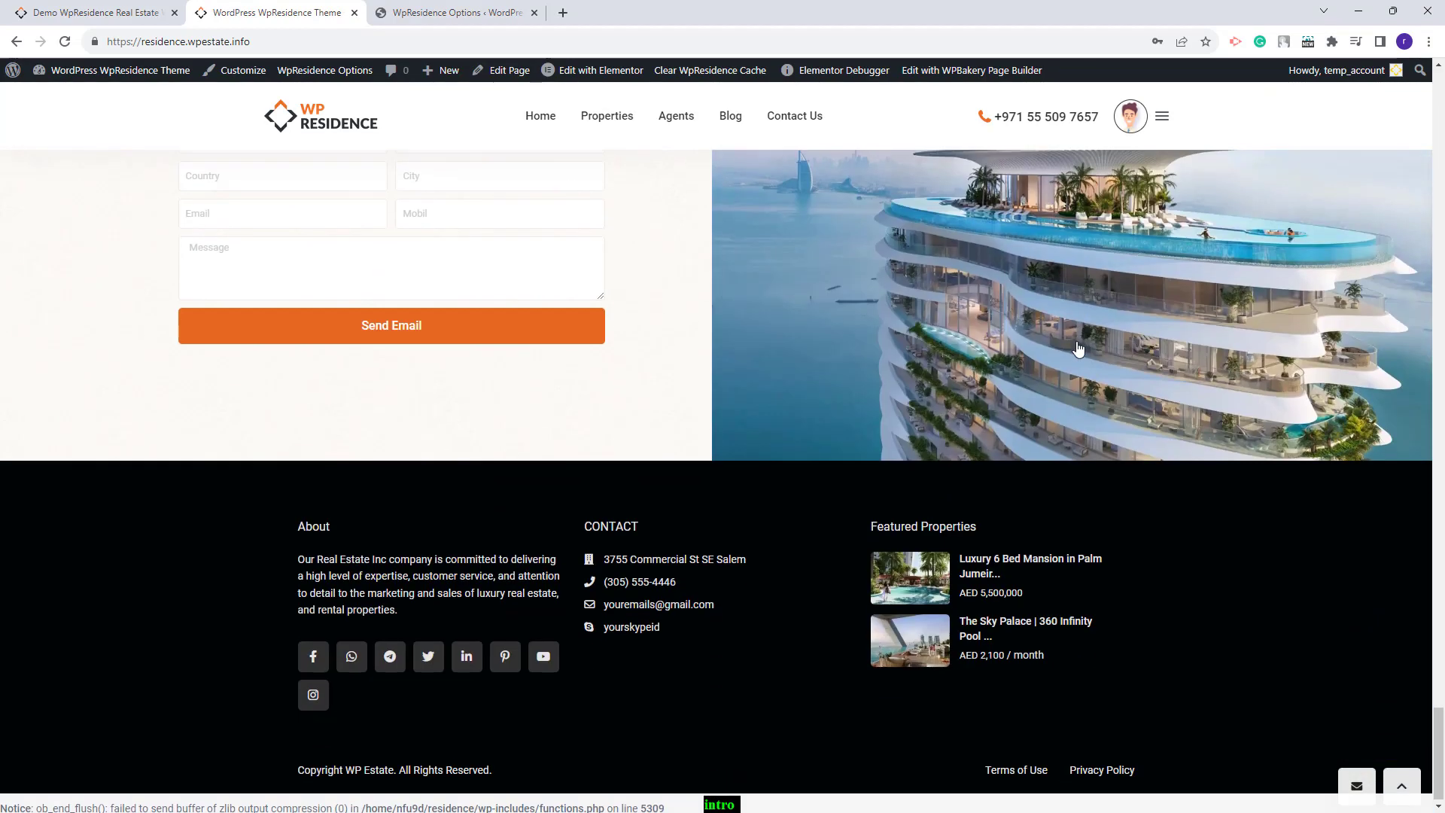
scroll(1082, 347, "up", 6)
scroll(1080, 341, "up", 15)
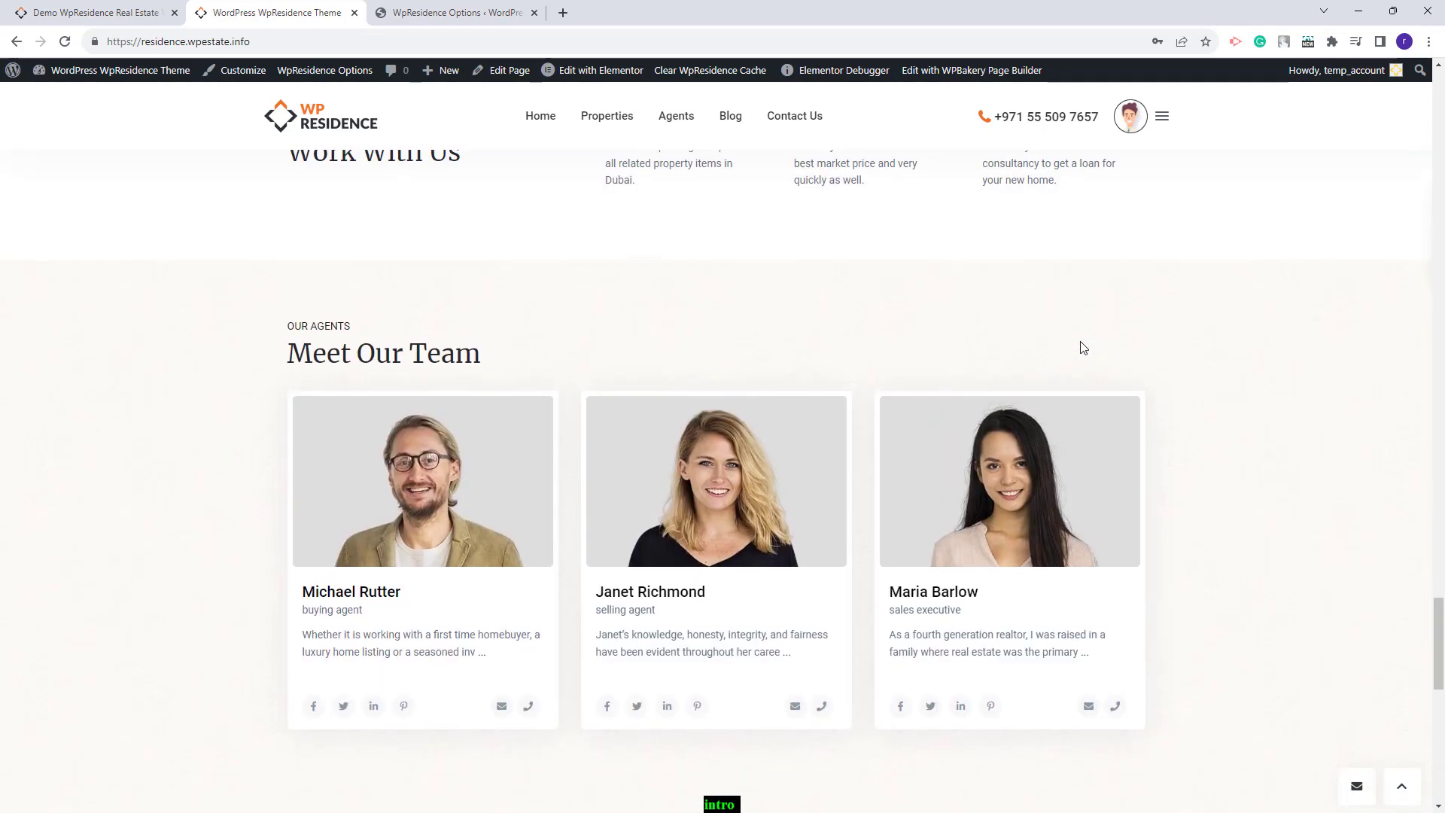
scroll(1081, 348, "up", 9)
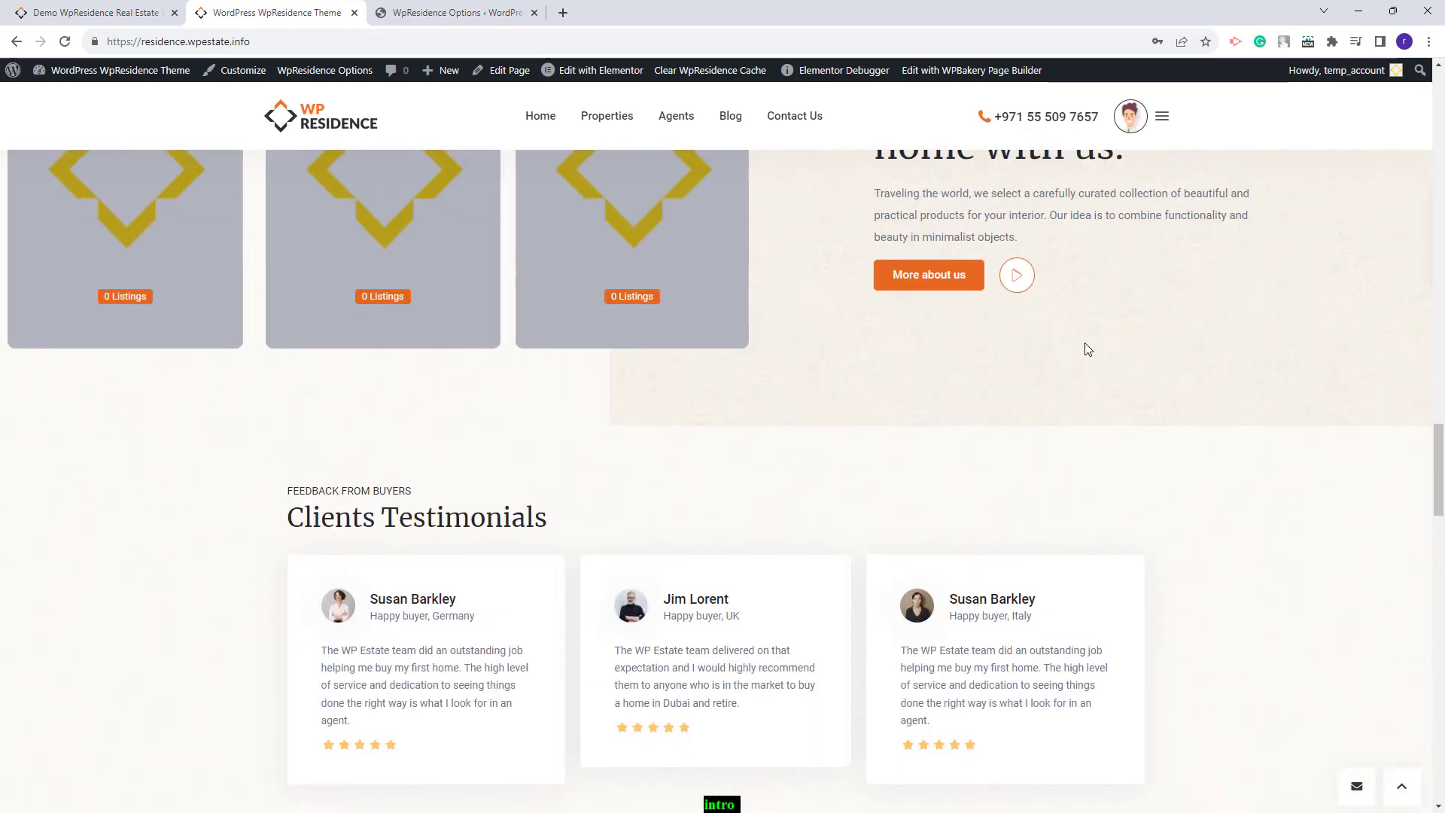
scroll(1089, 349, "up", 8)
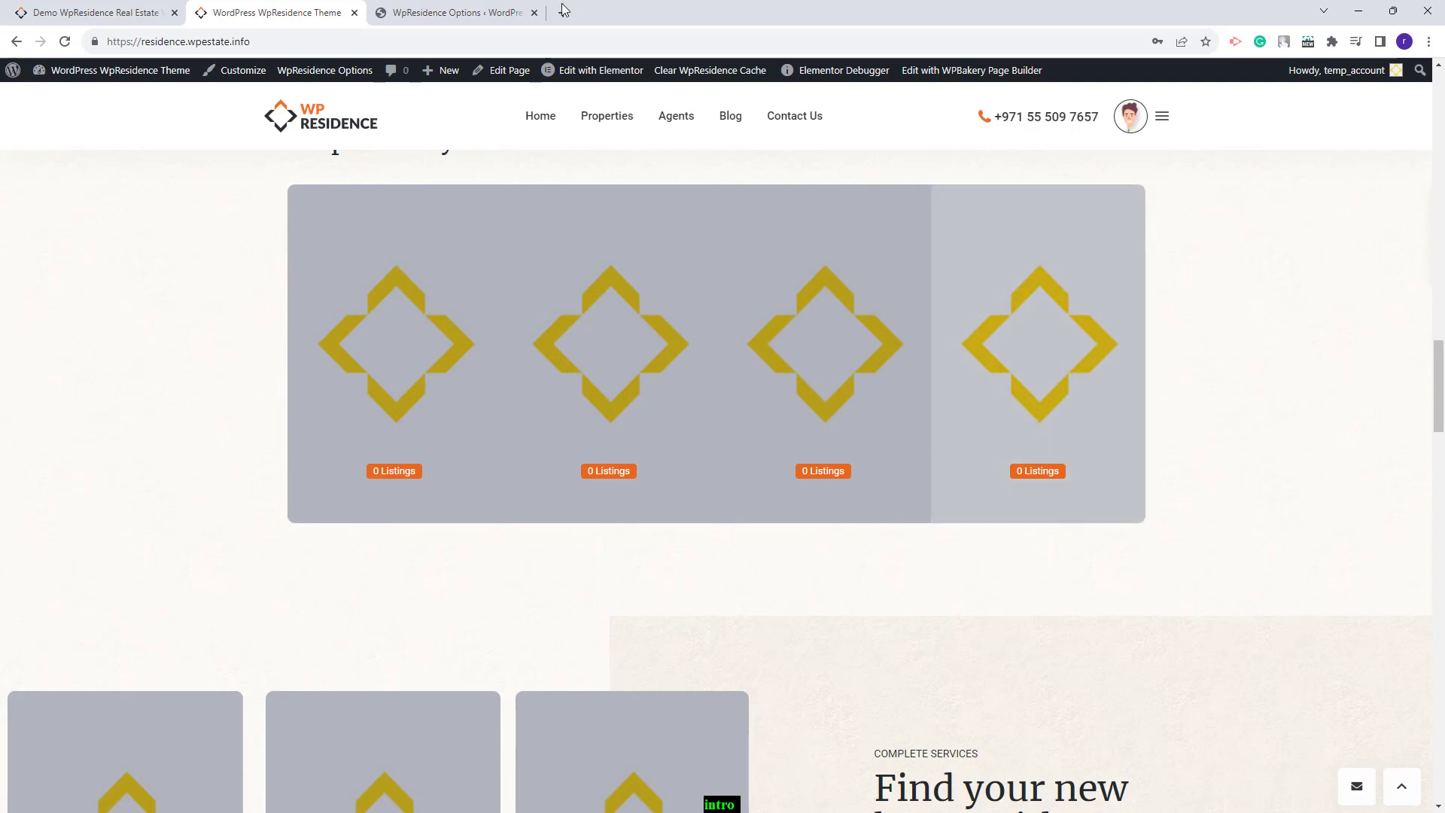
Open the homepage for editing with Elementor in a new browser tab and switch to it
left_click(553, 96)
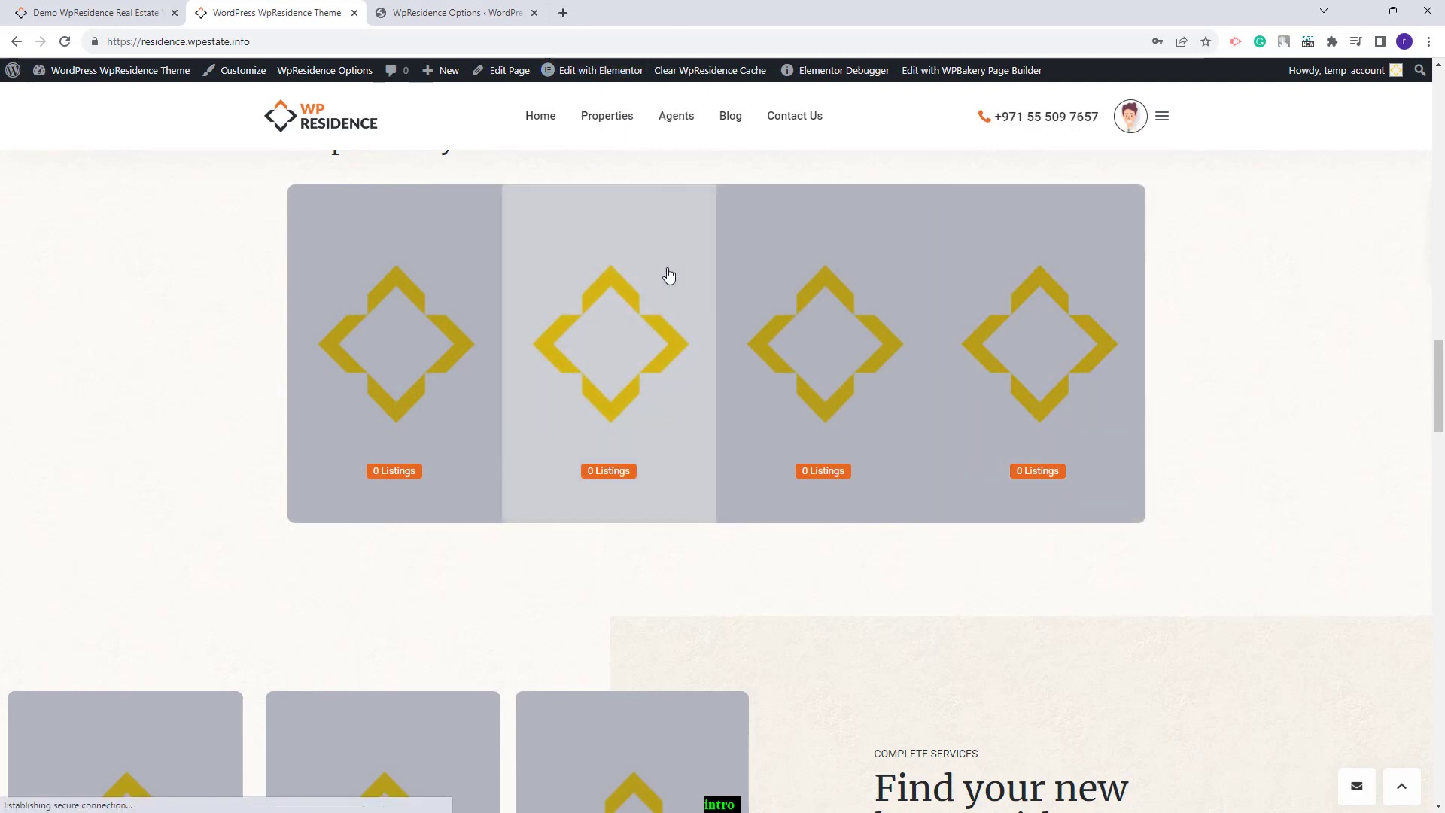
right_click(602, 75)
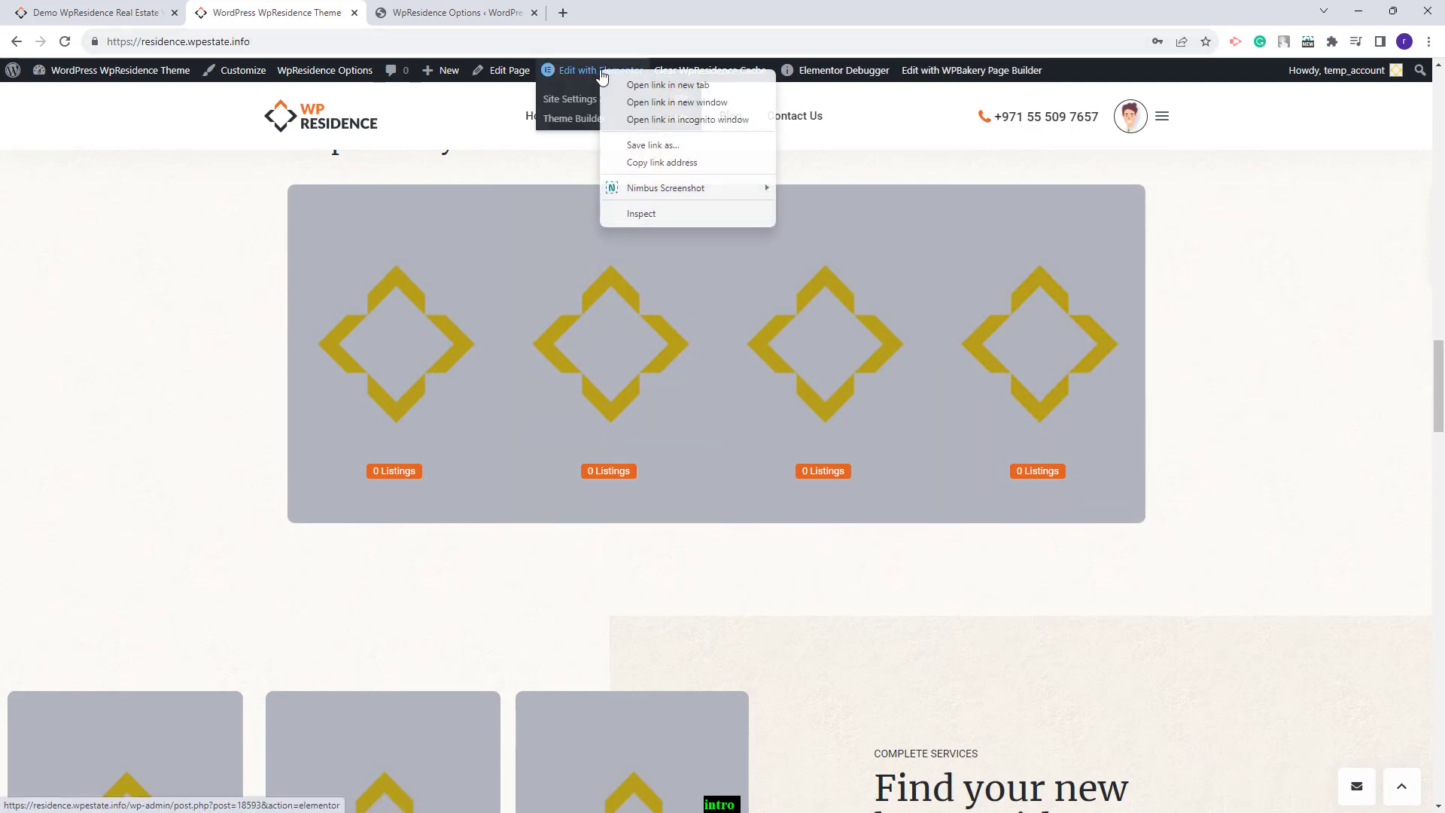
left_click(656, 89)
left_click(627, 16)
In the Properties by Area section, assign Al Reem Island to the first tile and Dubai to the second tile
scroll(1135, 582, "down", 11)
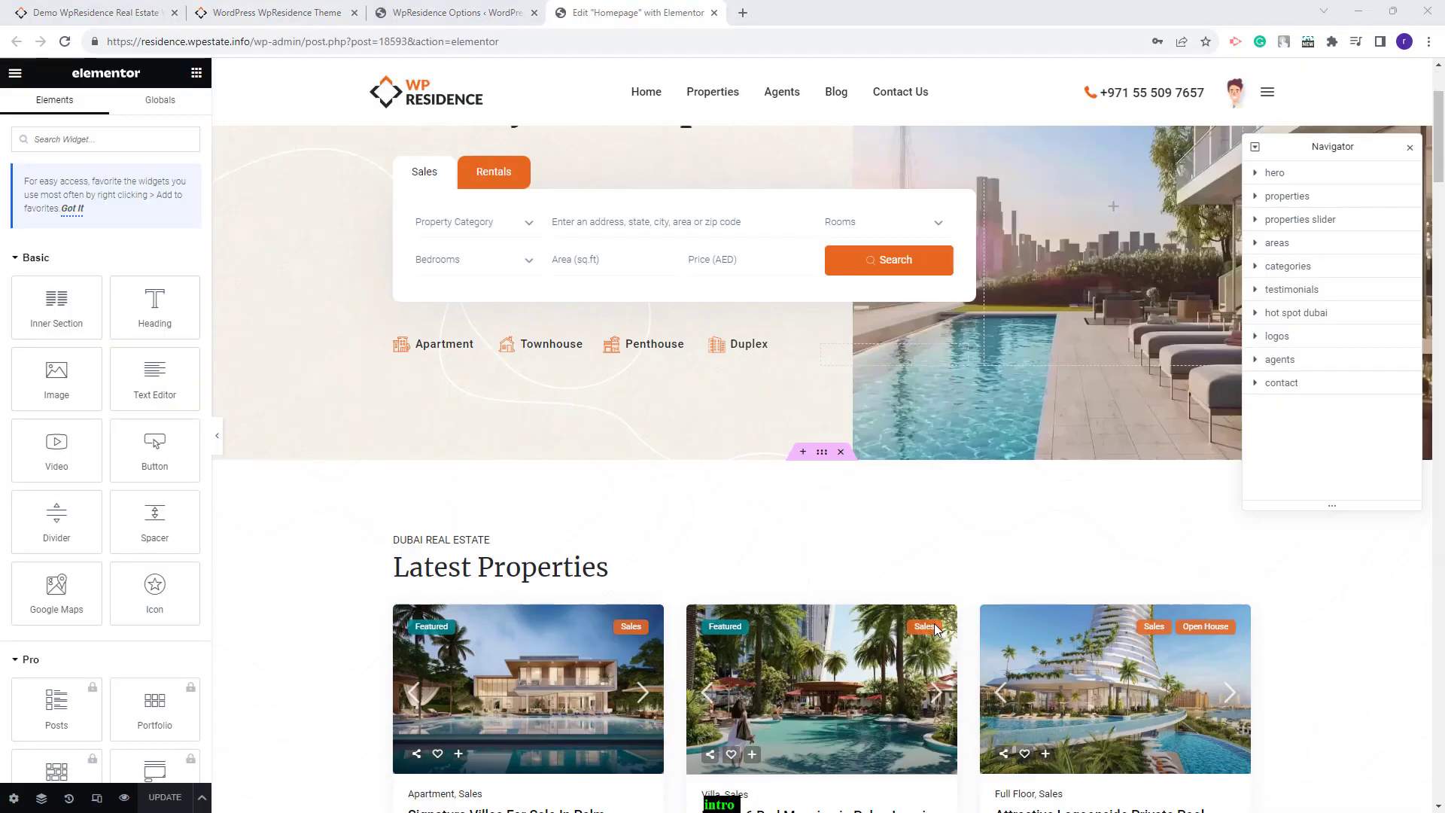
scroll(888, 624, "down", 15)
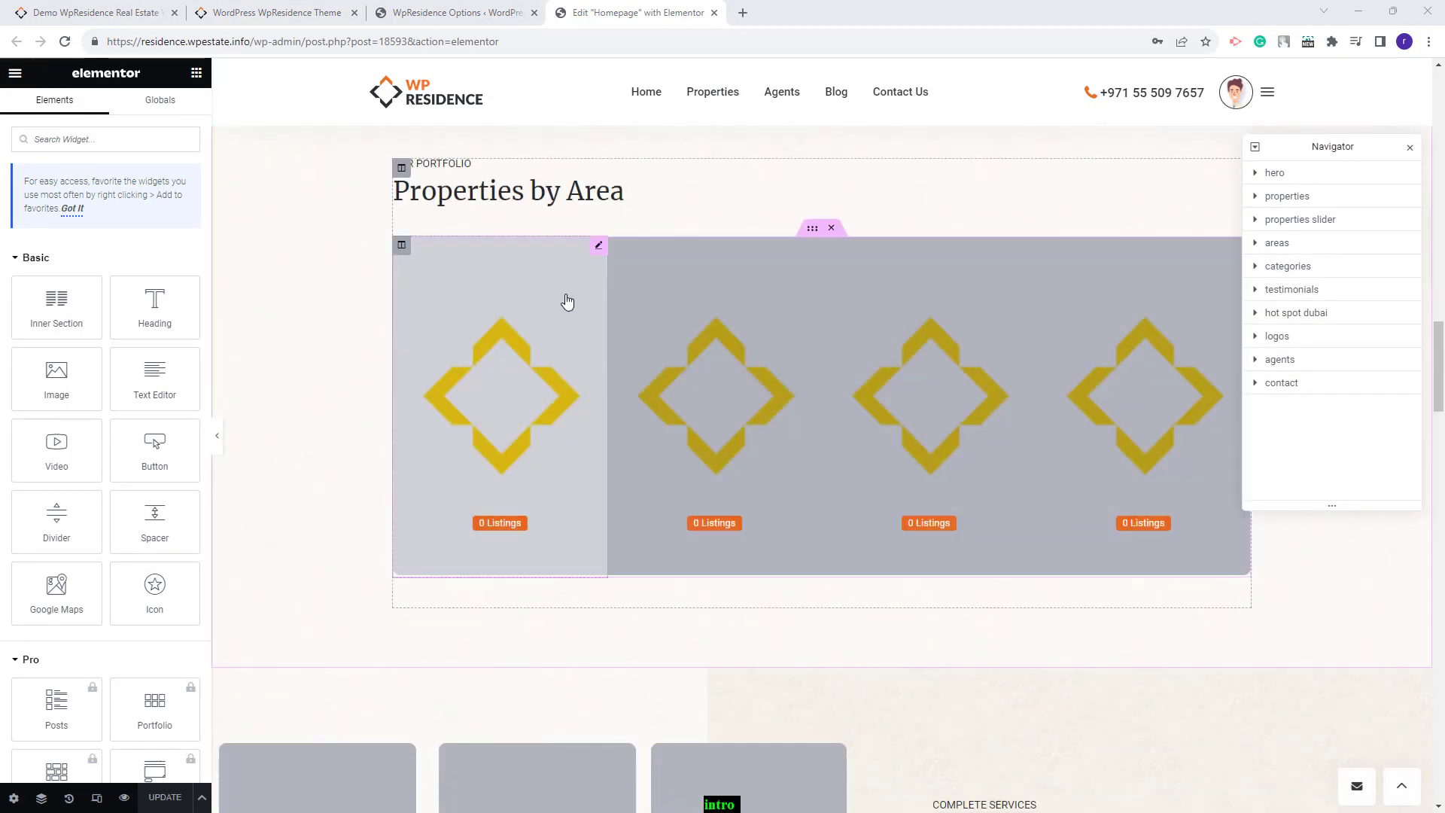
left_click(567, 302)
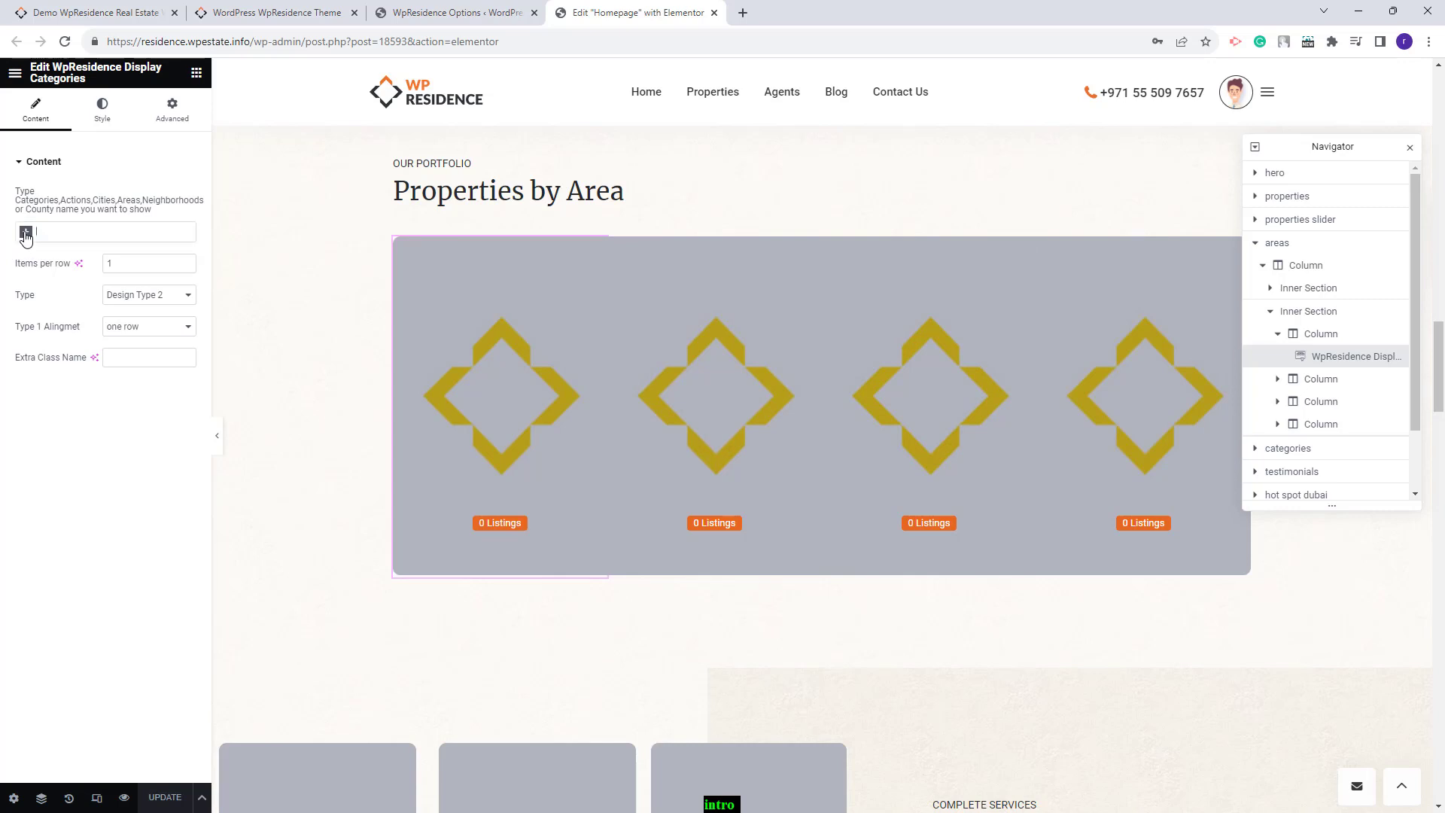
left_click(25, 233)
left_click(49, 269)
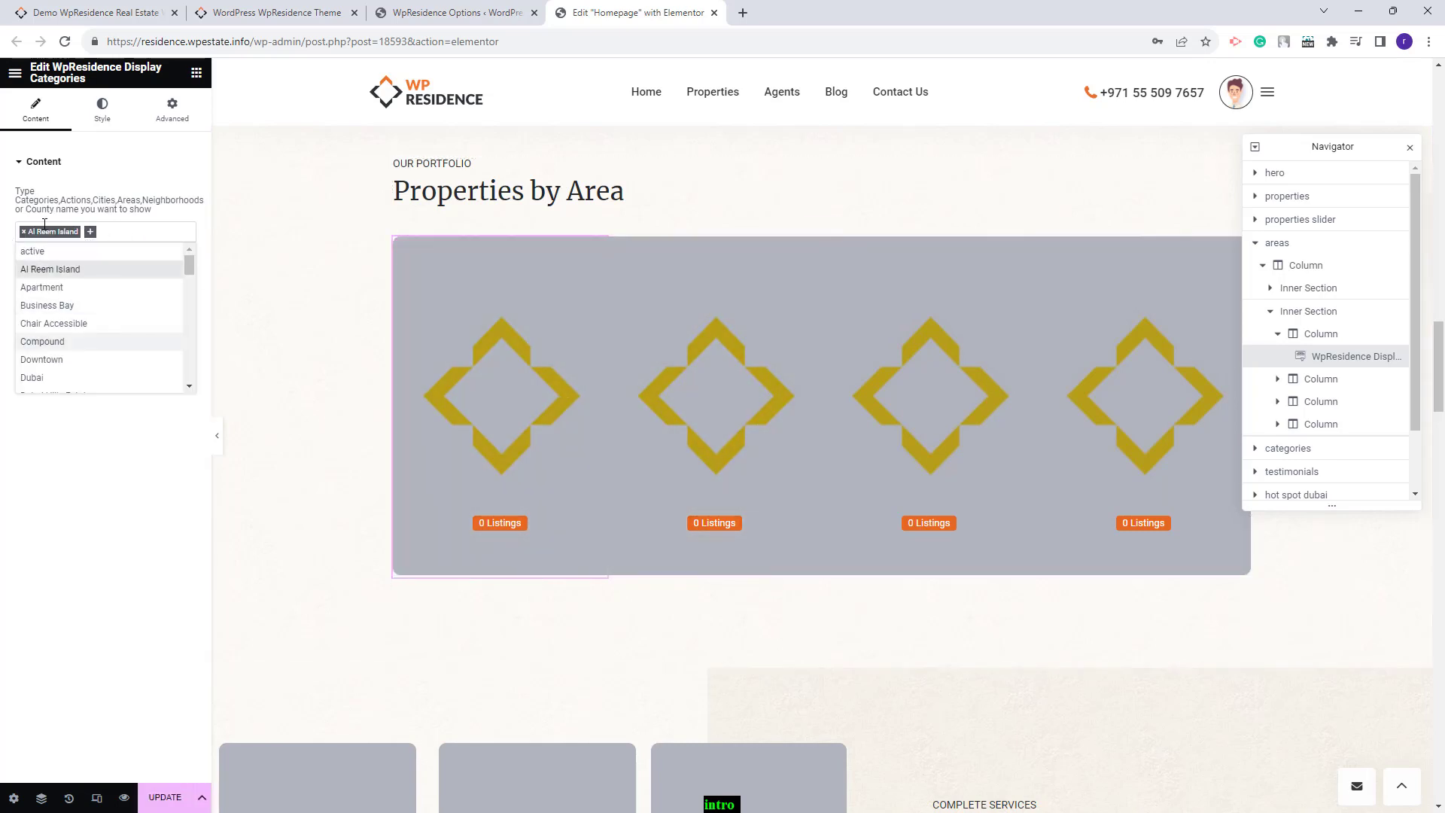
left_click(700, 391)
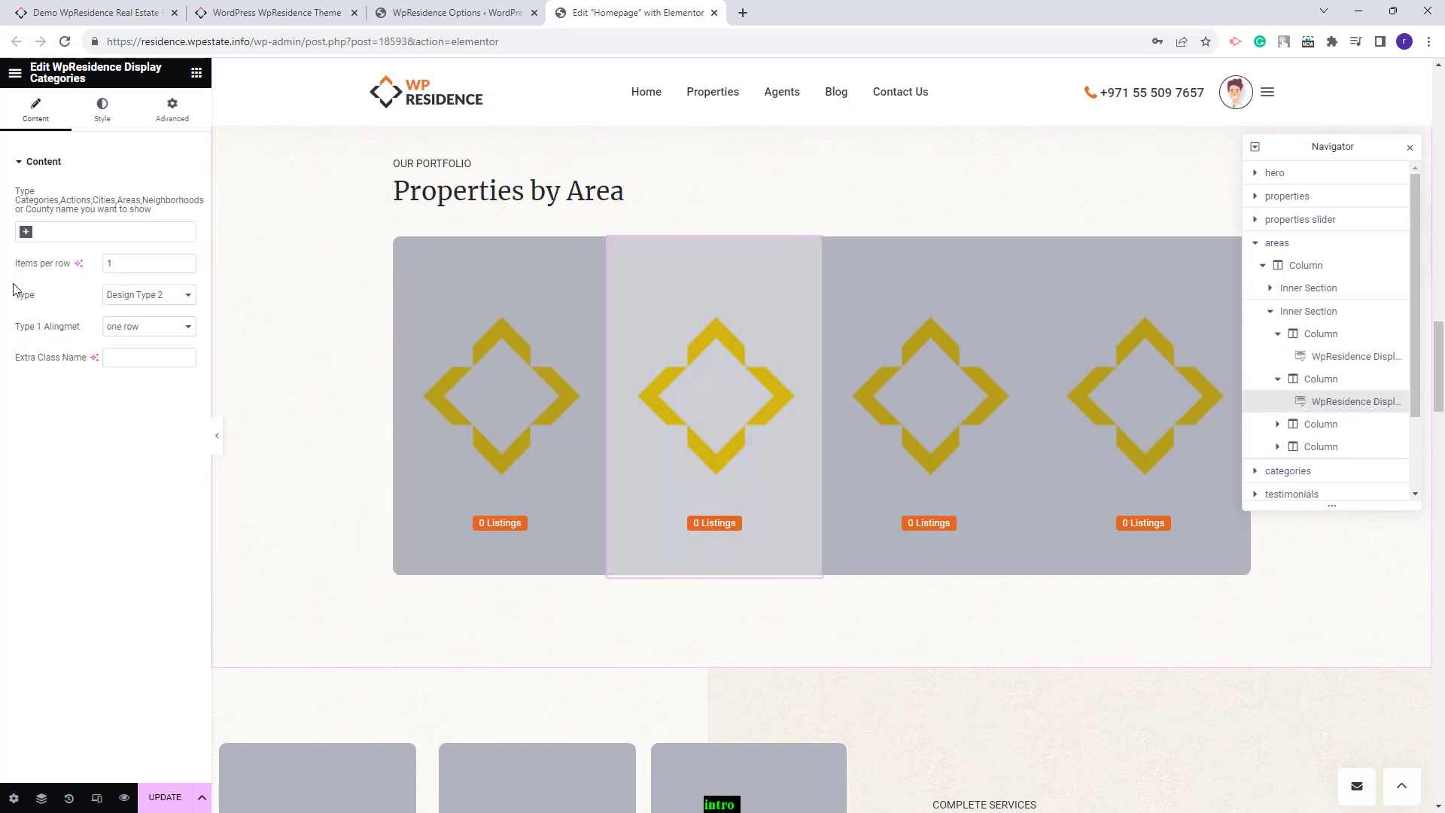
left_click(26, 231)
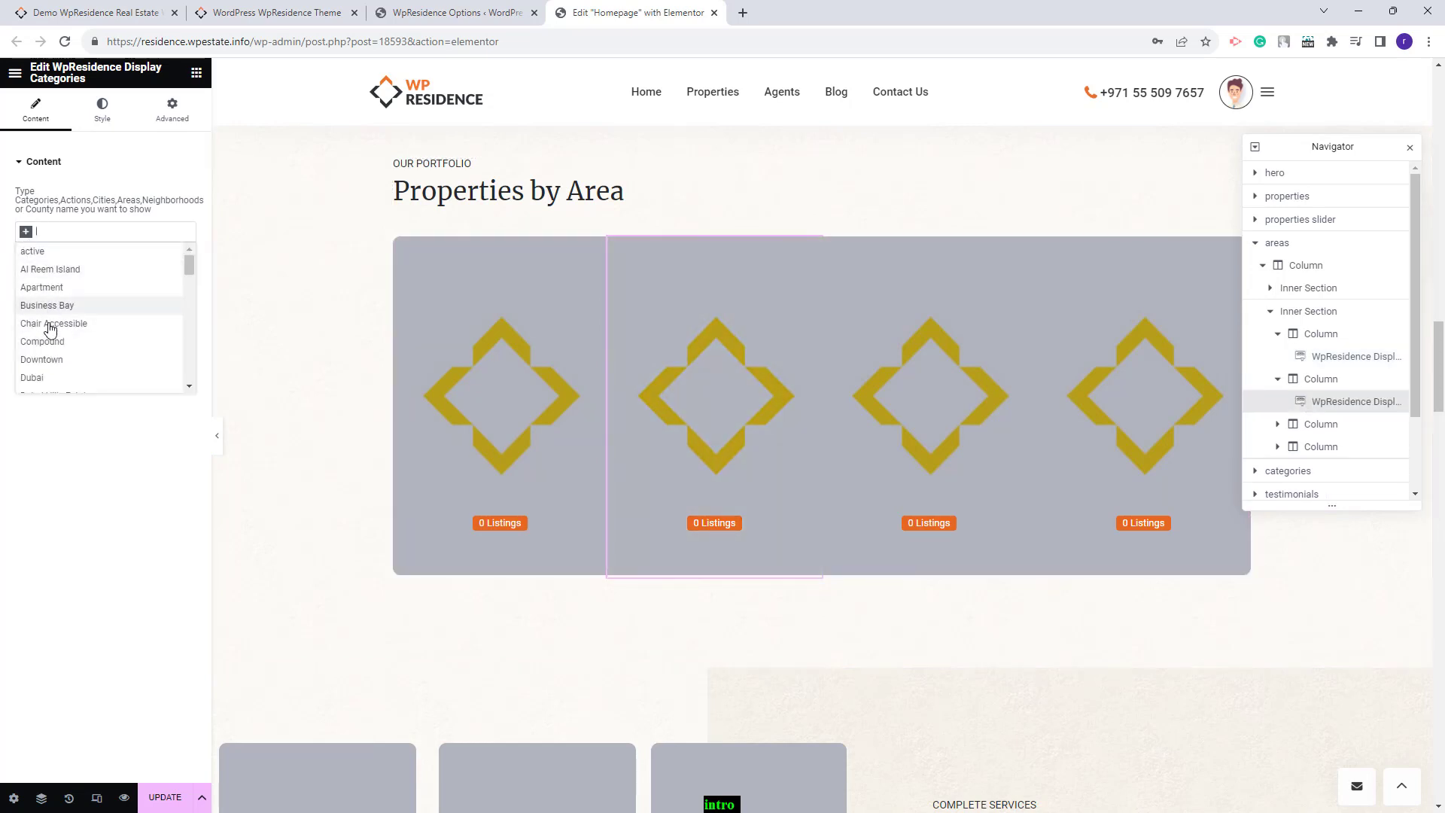
left_click(54, 378)
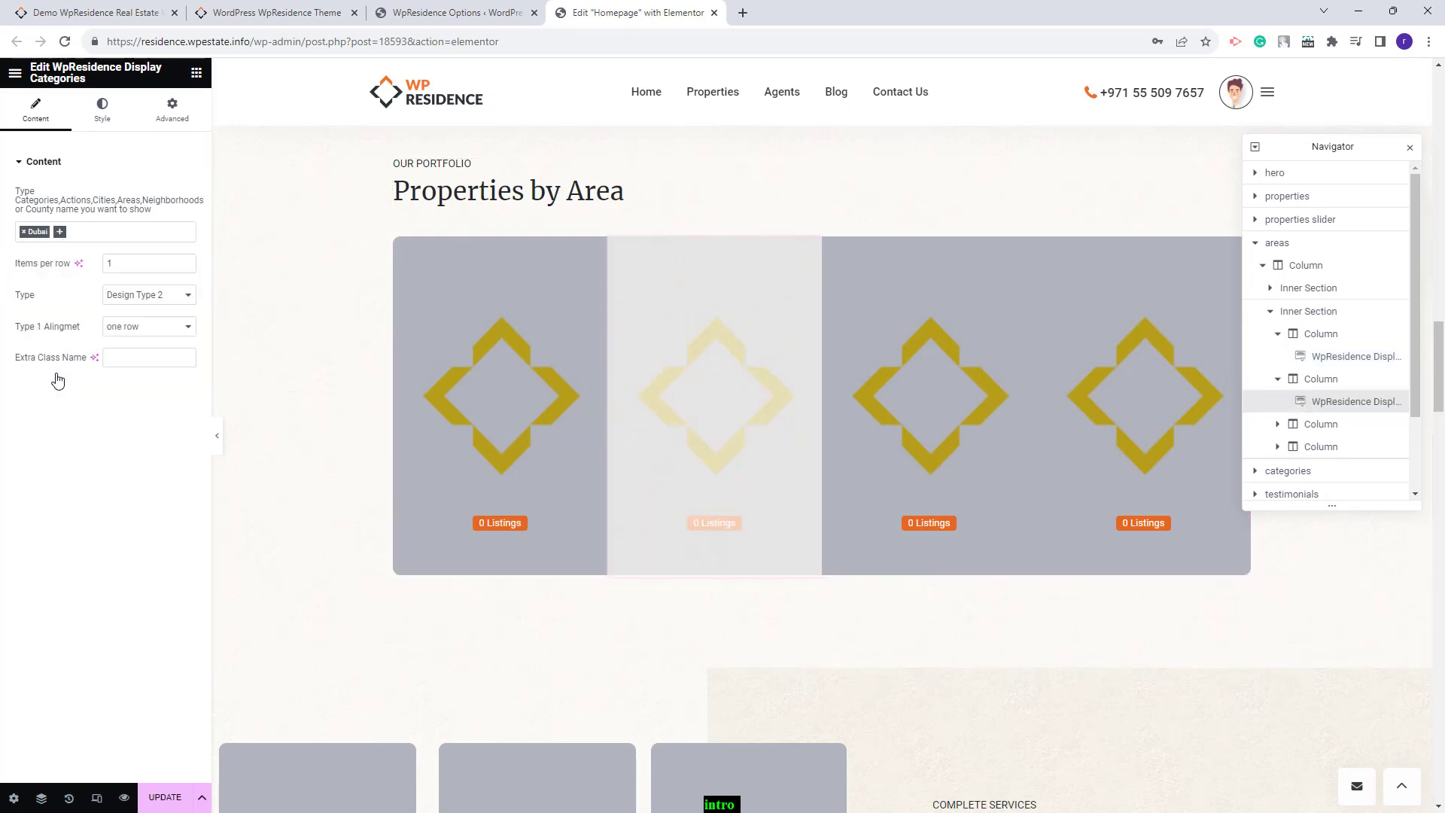
Assign Al Reem Island to the third Properties by Area tile and Dubai Hills Estate to the fourth
left_click(886, 461)
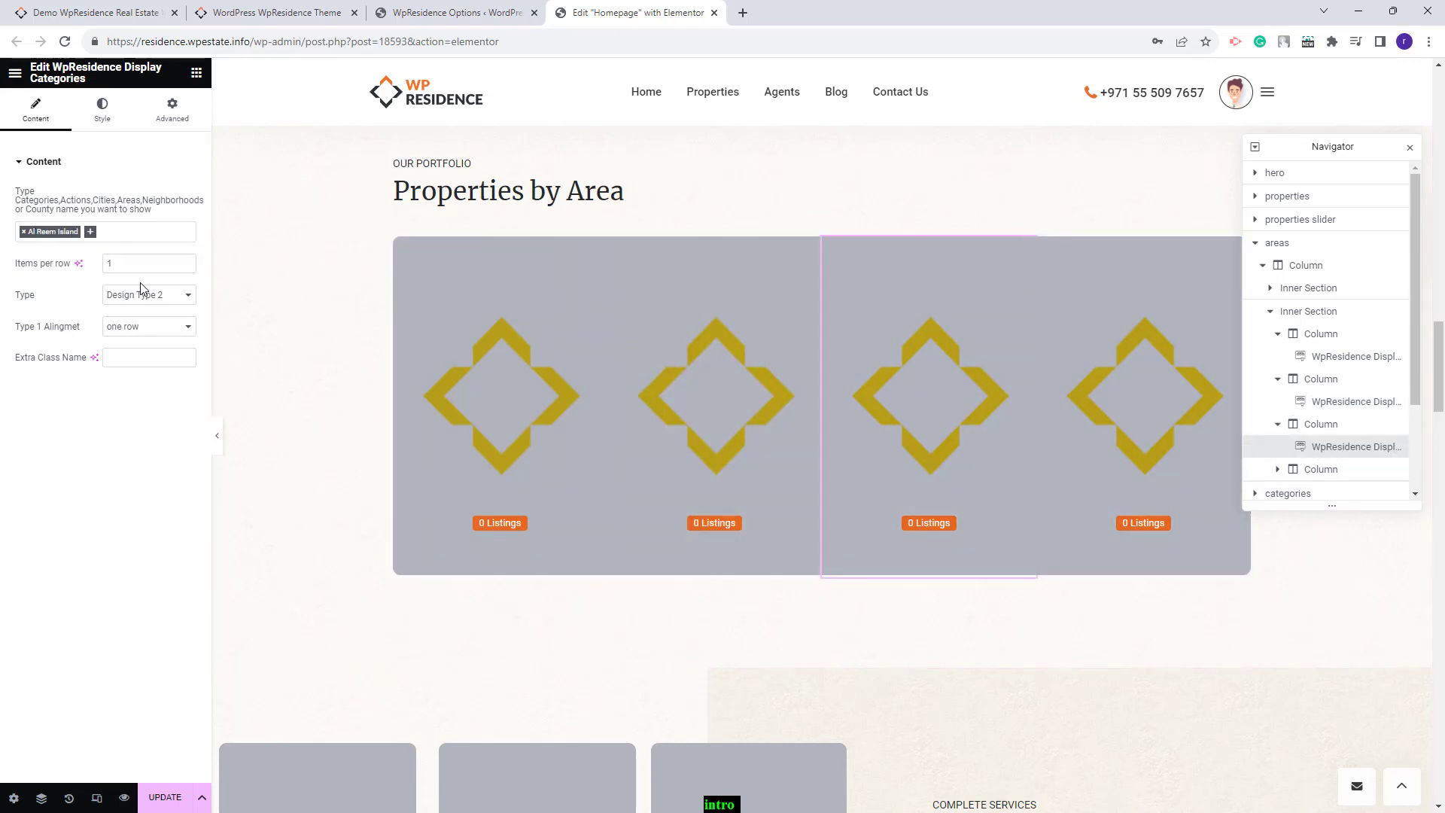
left_click(1136, 399)
left_click(24, 231)
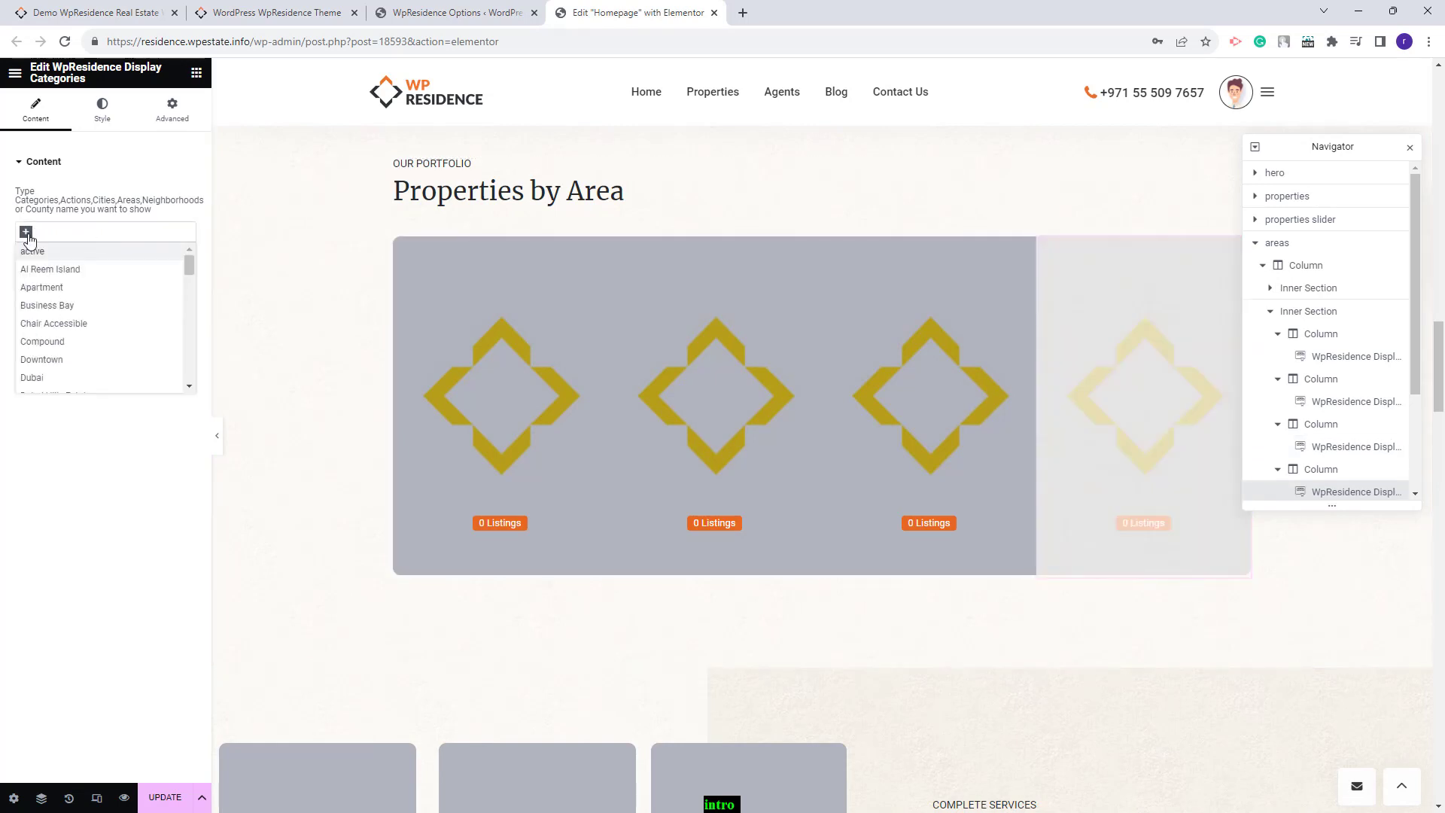
scroll(71, 356, "down", 1)
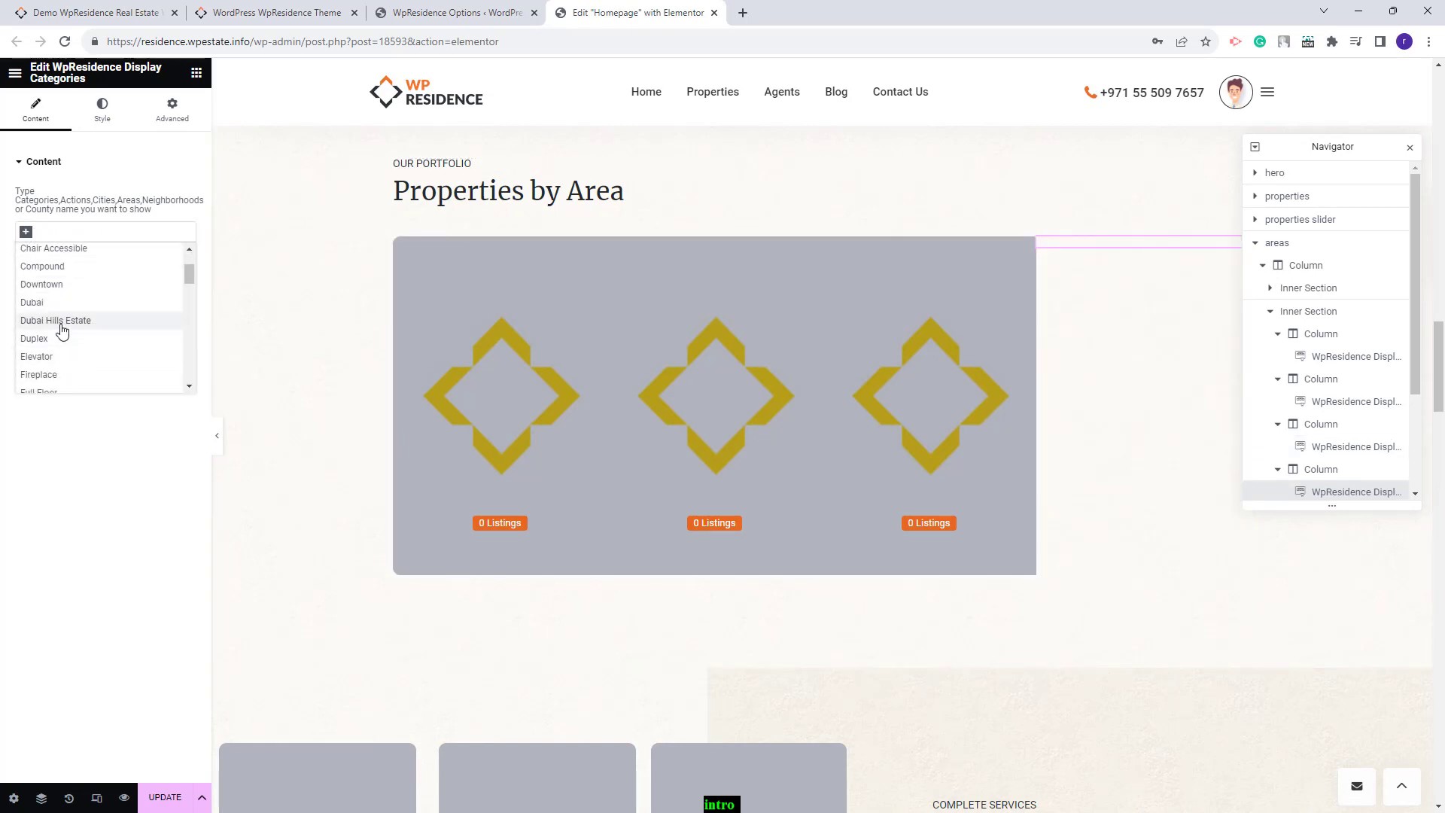
left_click(65, 322)
Assign the Apartment category to the first tile beside the "Find your new home with us" text
scroll(393, 419, "down", 5)
left_click(316, 418)
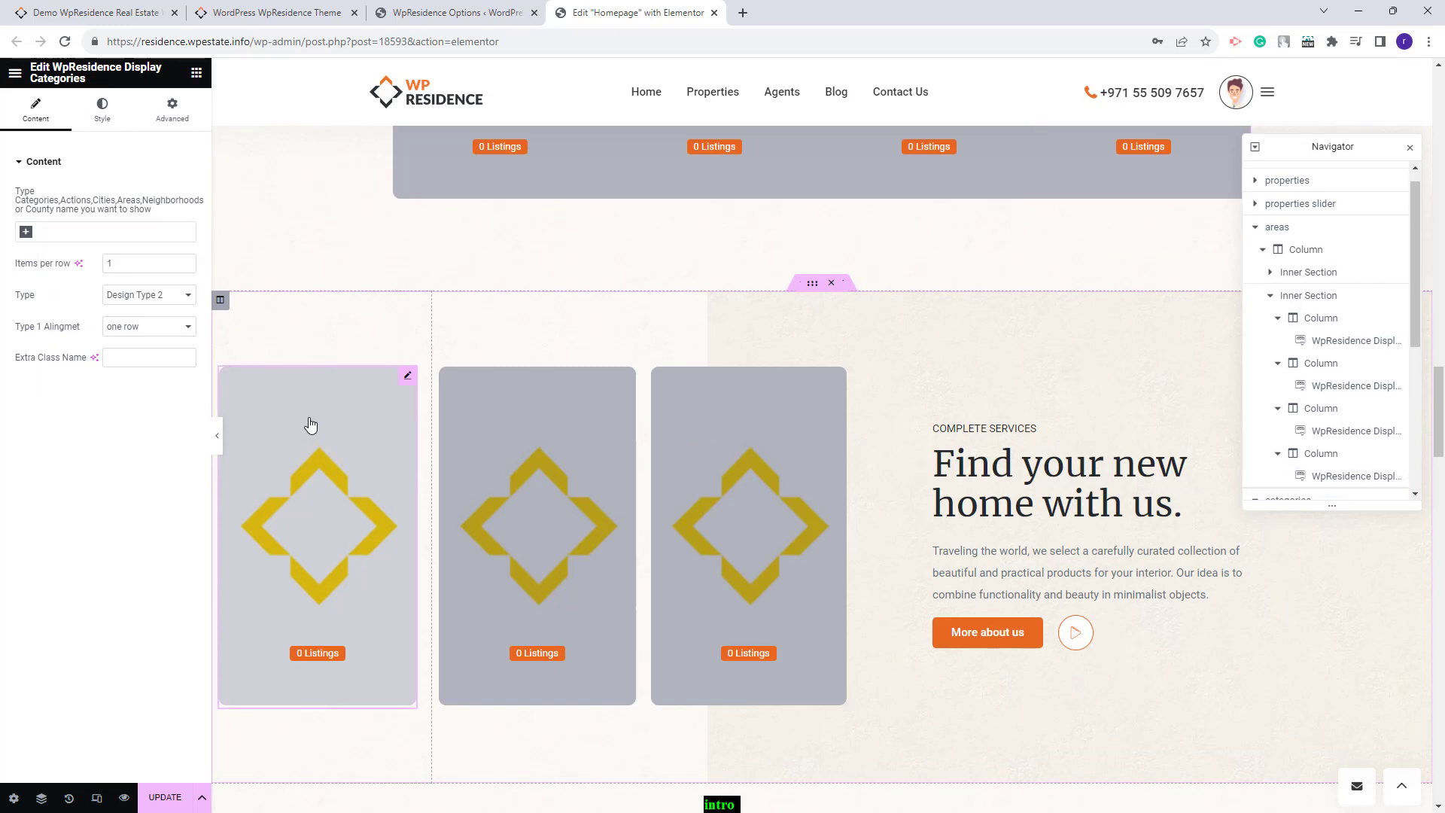
scroll(353, 407, "down", 1)
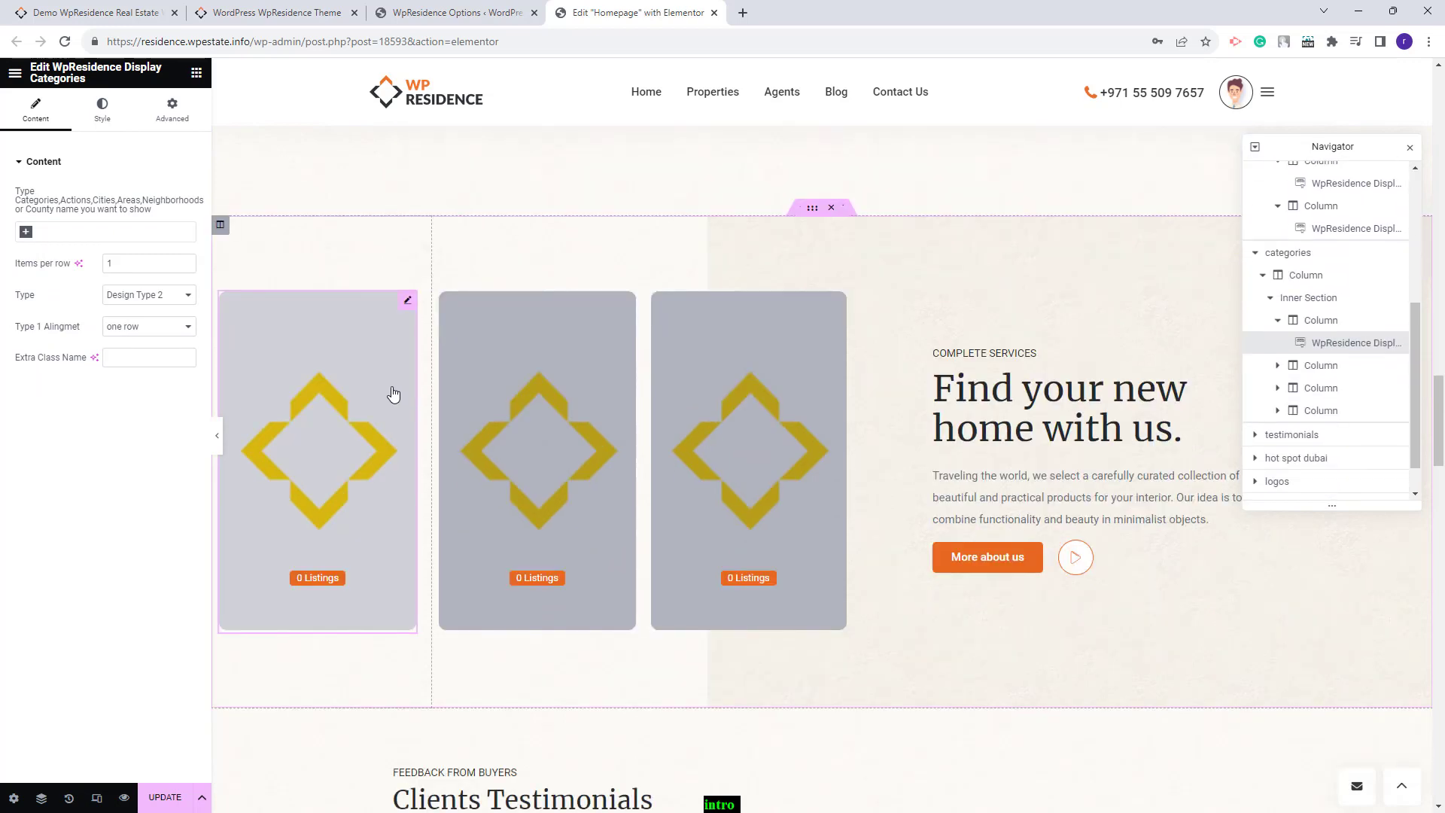
left_click(516, 435)
left_click(749, 436)
left_click(316, 422)
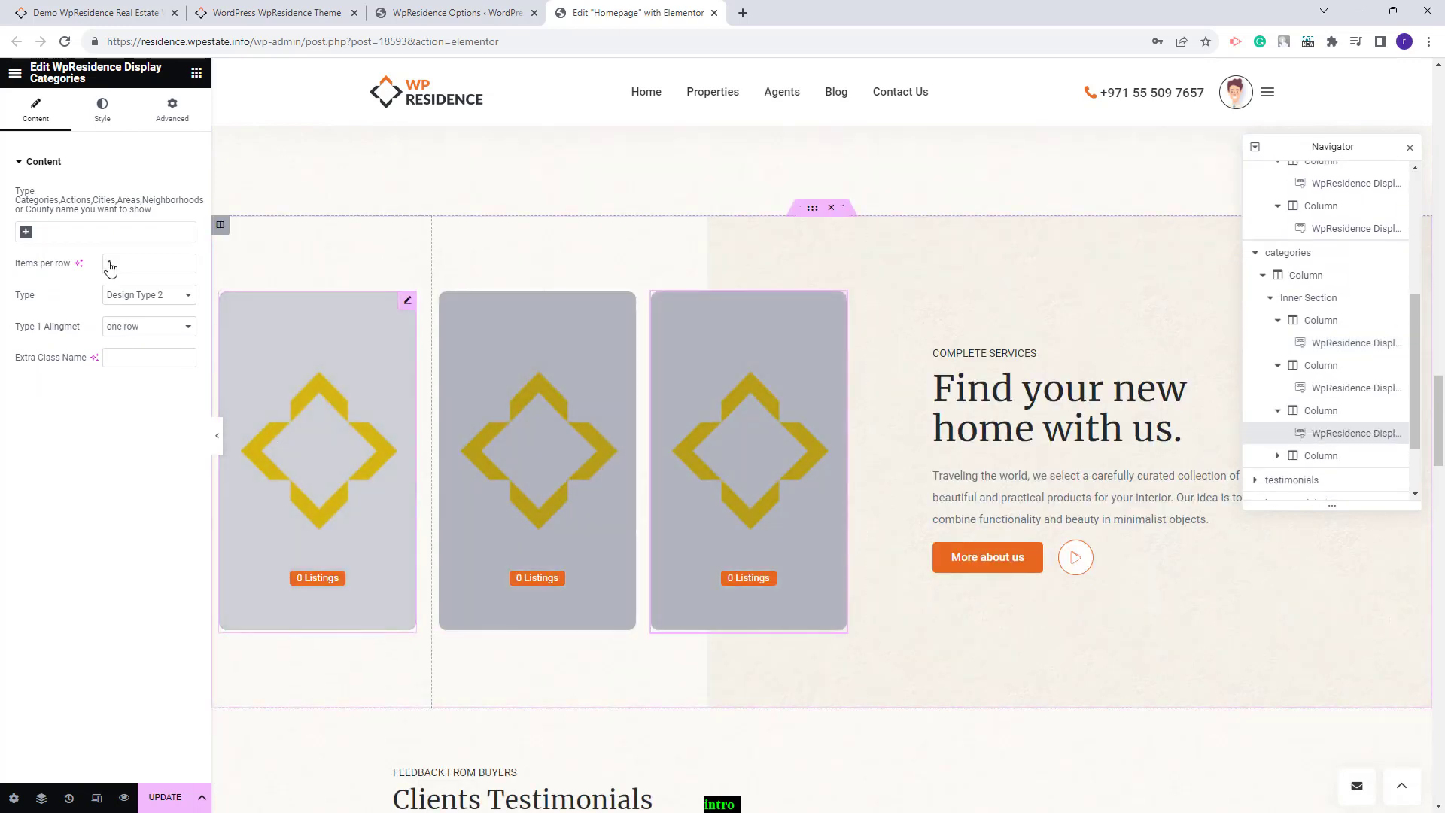
left_click(26, 232)
left_click(54, 287)
Choose a category for the second tile in the categories section, assign Duplex to the third, and update the homepage
left_click(552, 443)
left_click(68, 235)
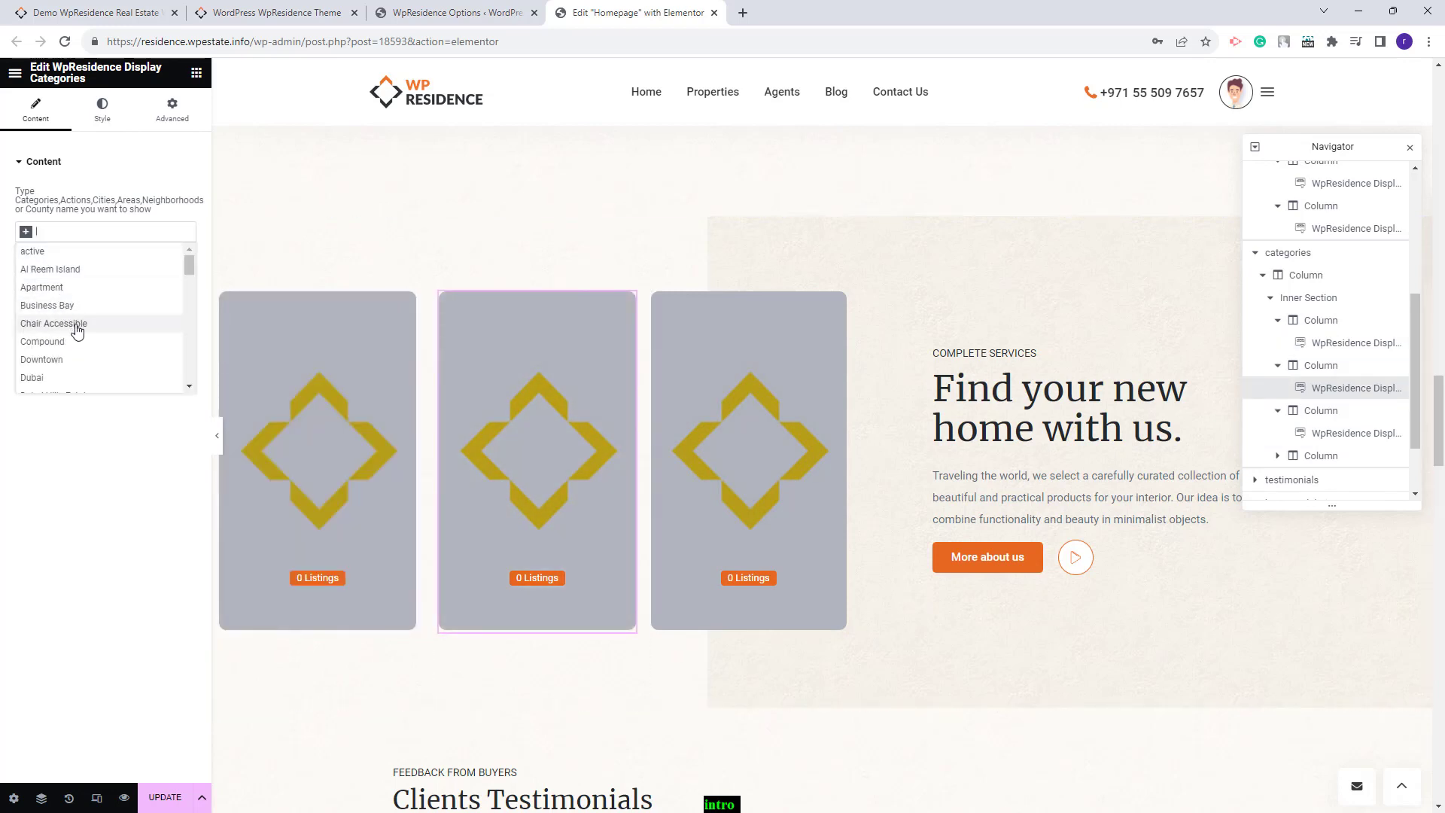
left_click(749, 339)
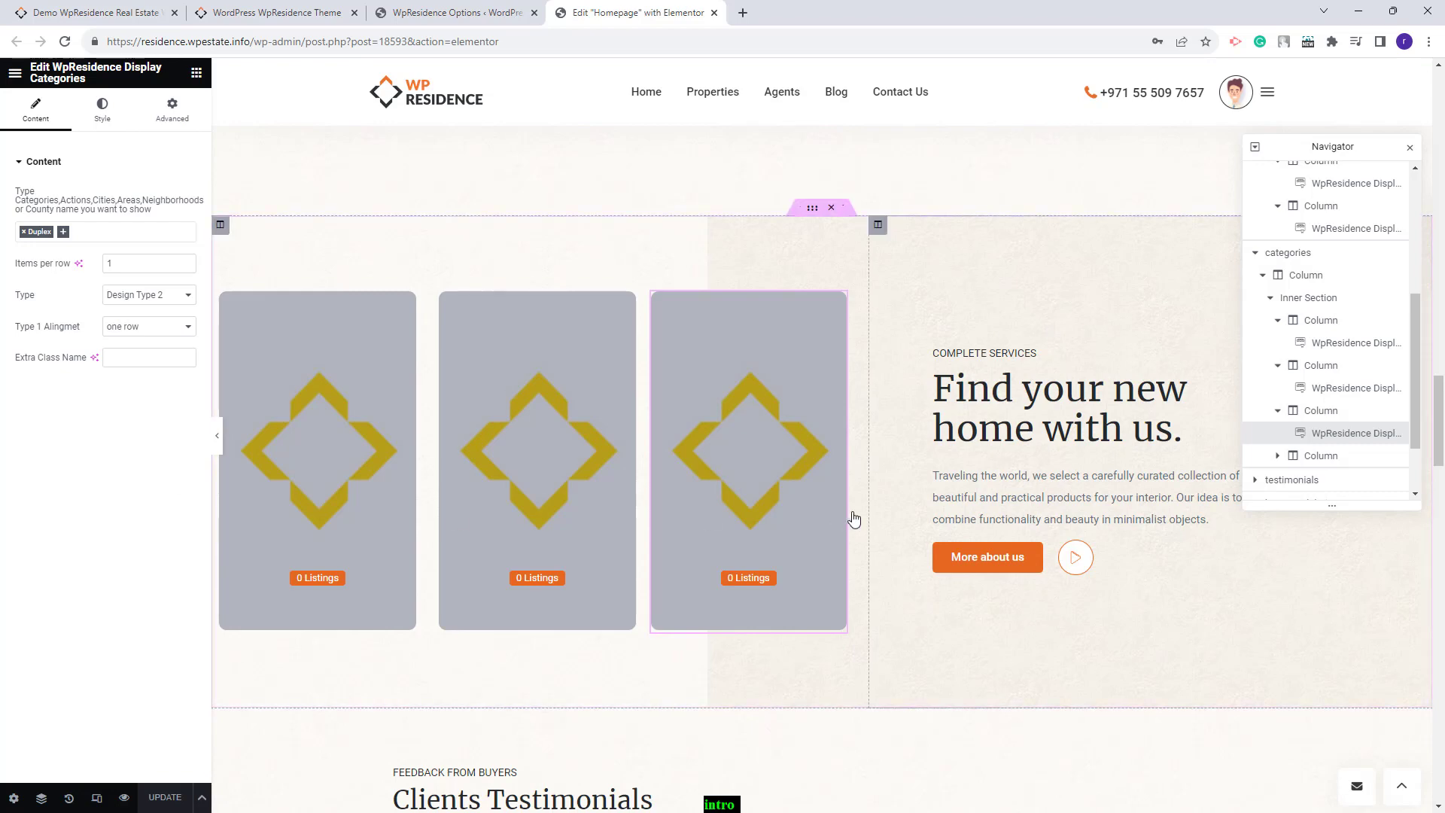
Return to the WordPress admin, go to the property Categories and open the Apartment category for editing
key("ctrl+shift+Tab")
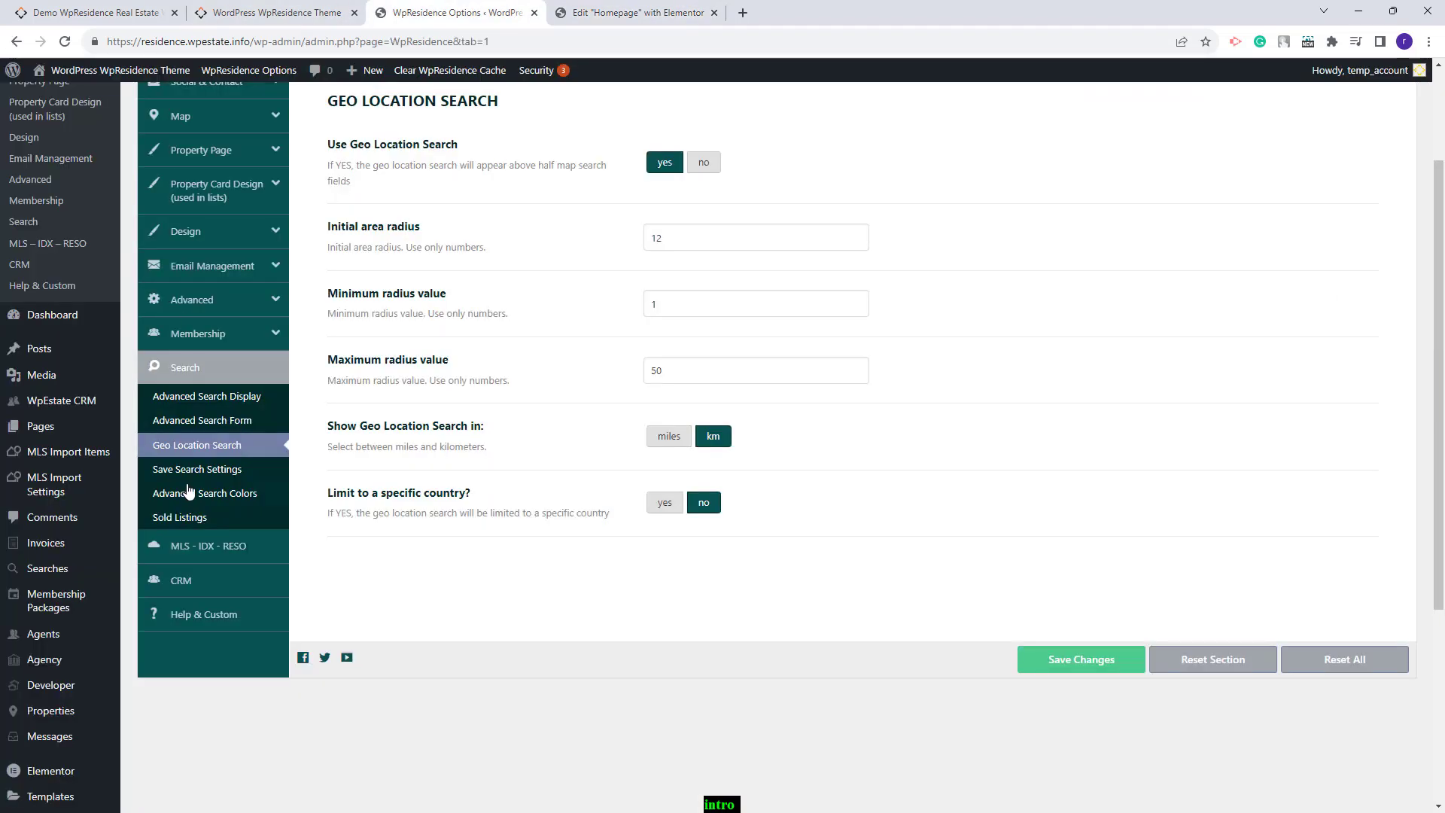
scroll(192, 482, "up", 1)
scroll(194, 471, "down", 4)
mouse_move(43, 568)
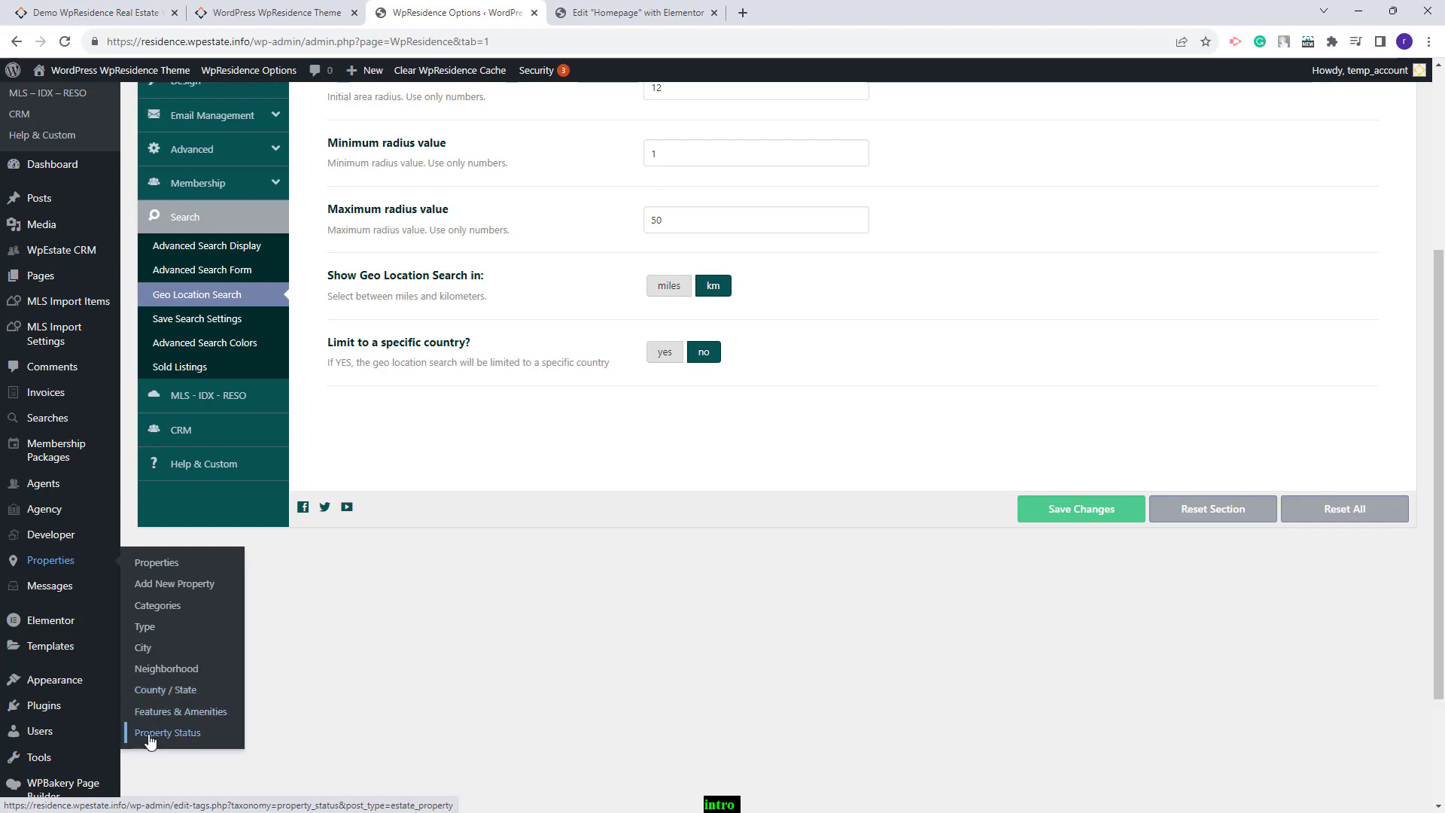
left_click(160, 614)
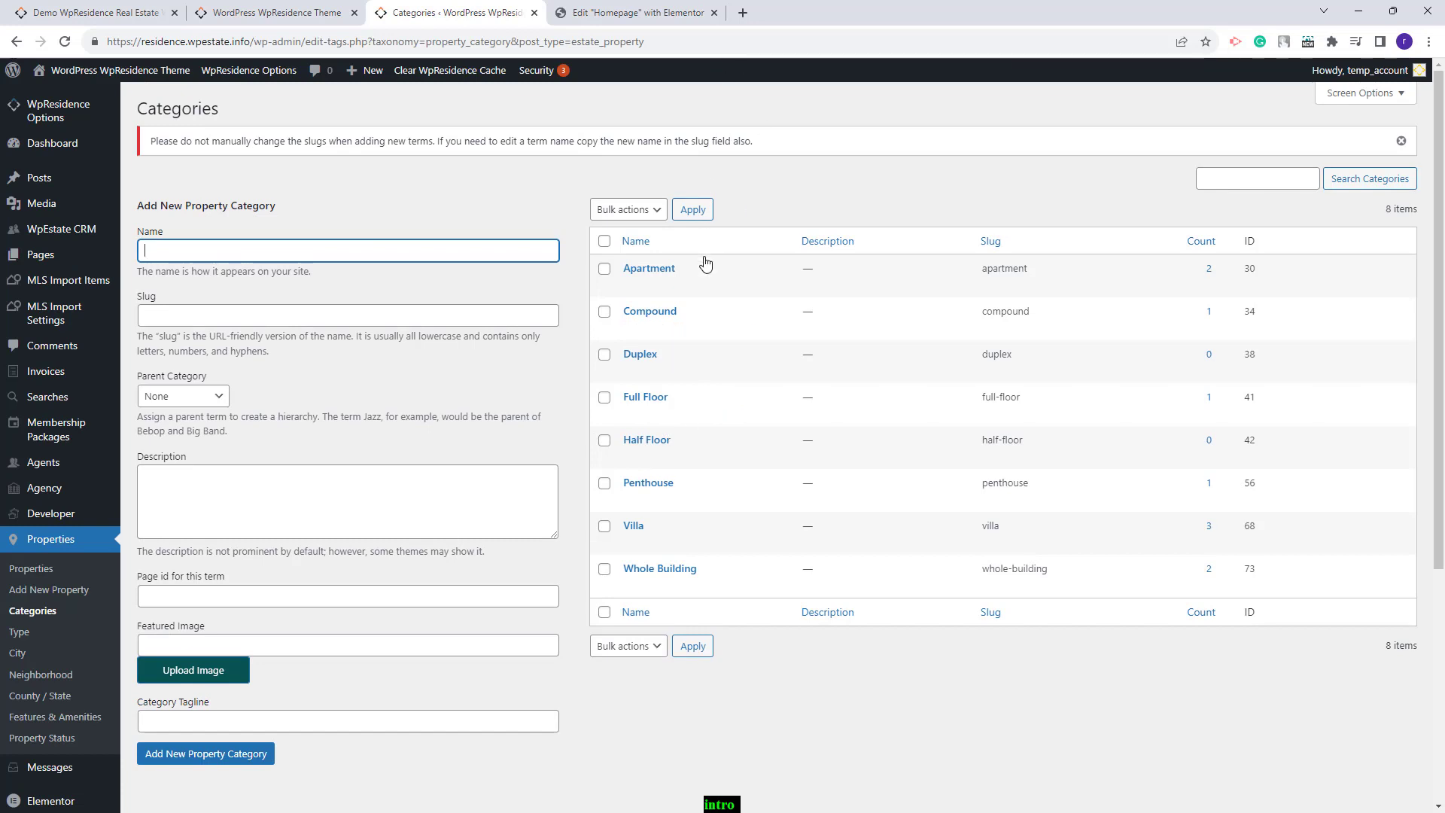
right_click(637, 280)
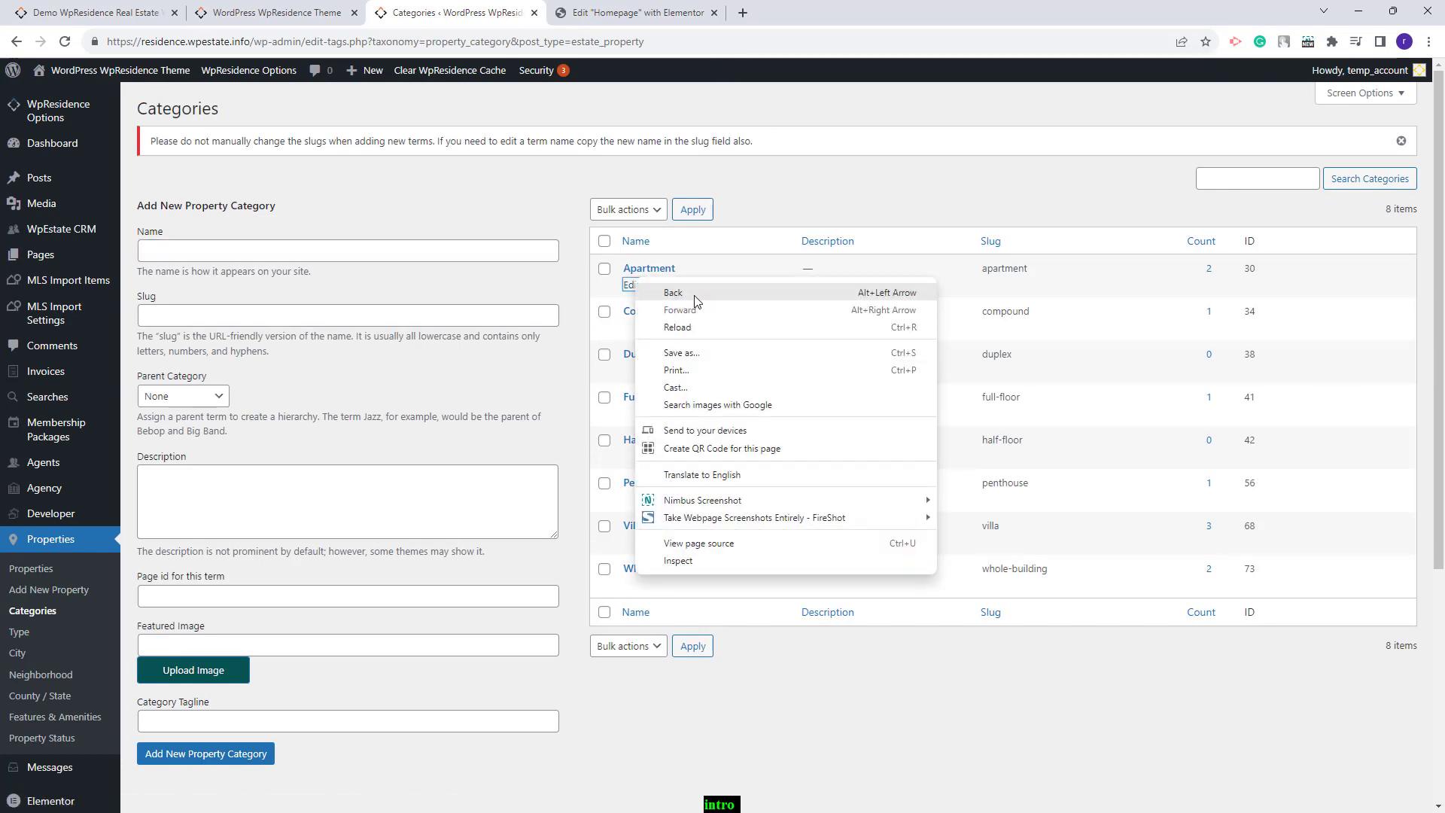
left_click(788, 174)
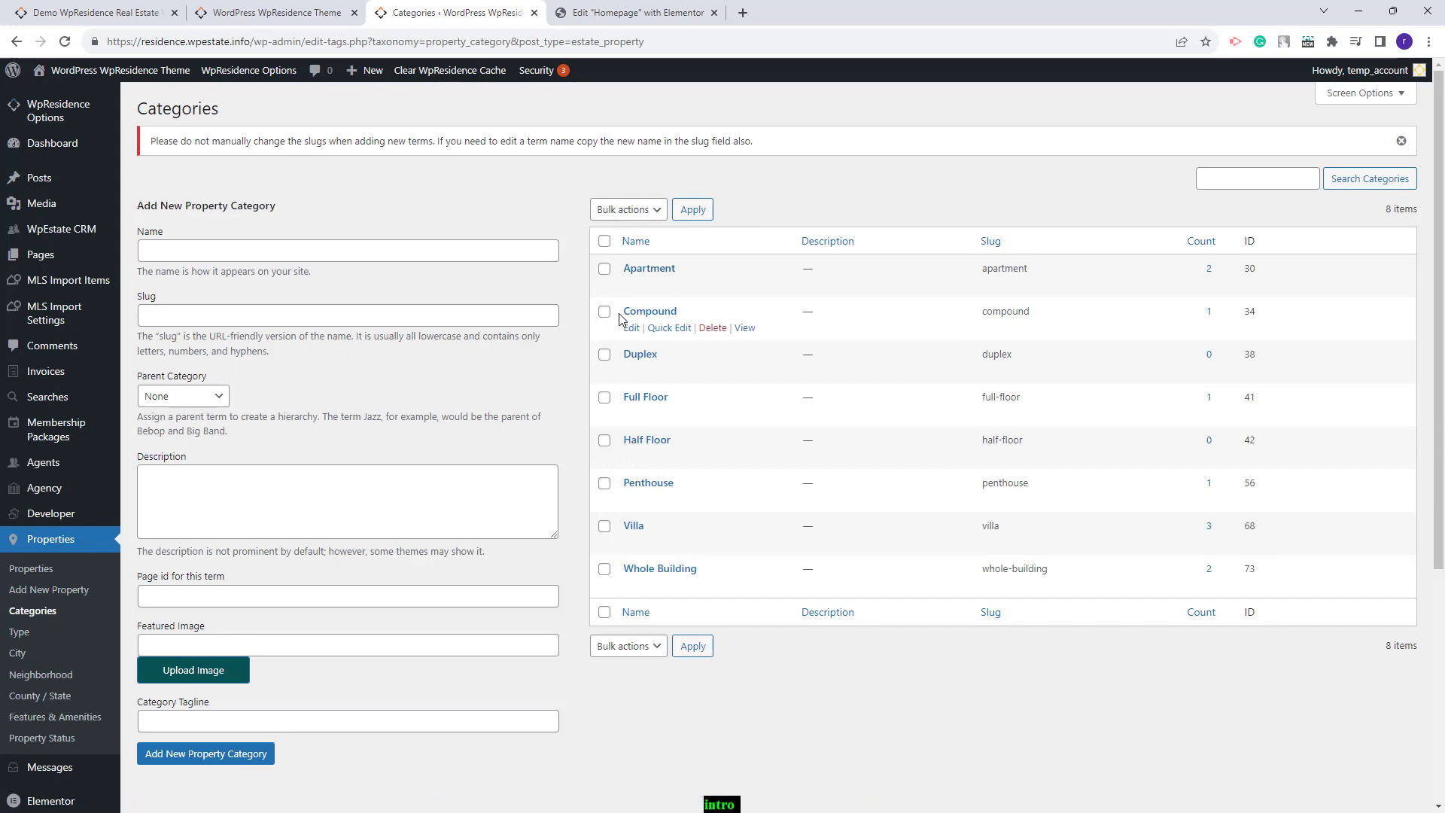
left_click(632, 287)
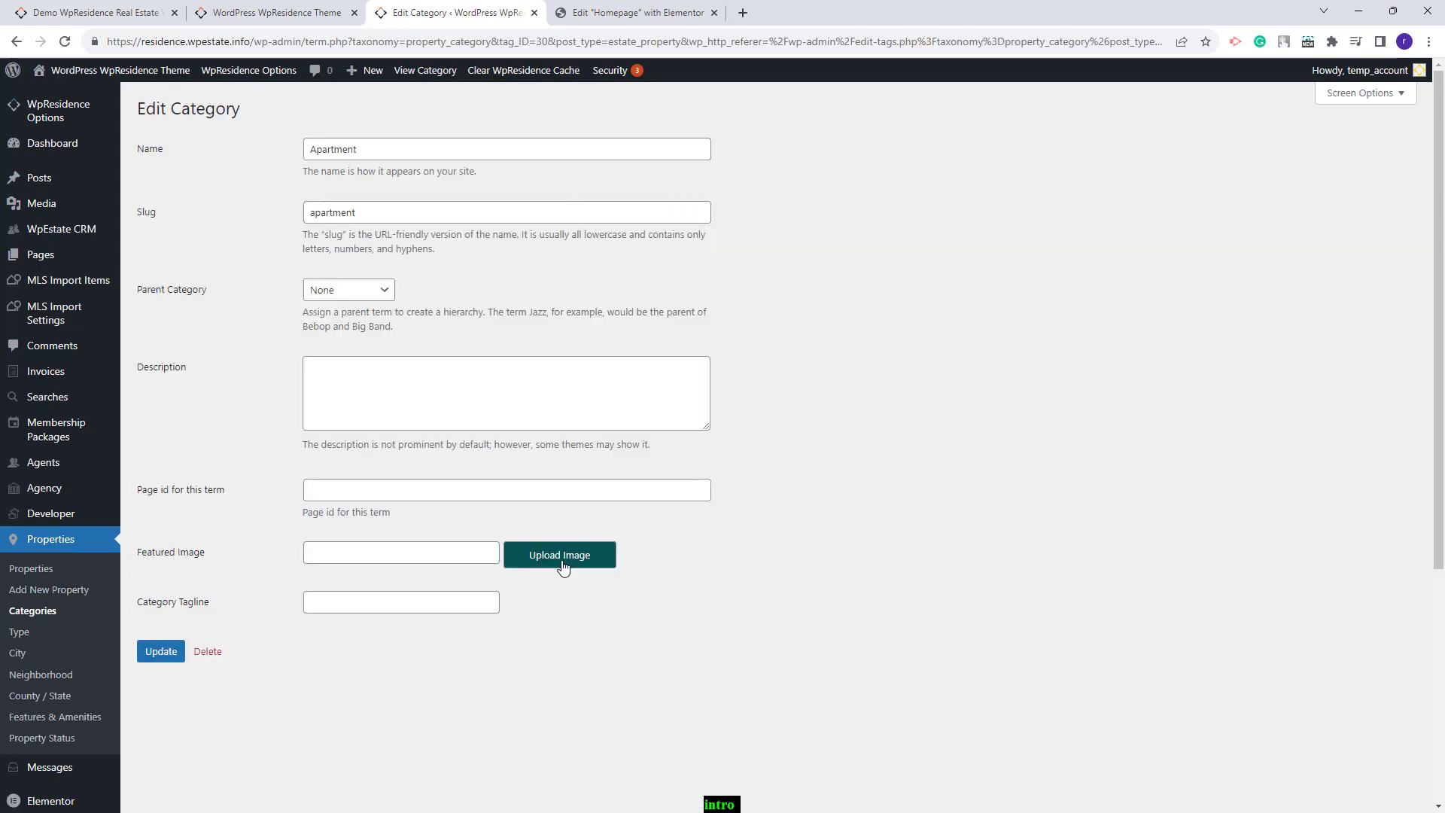
Upload the city2 image as the Apartment category's featured image and update the category
left_click(560, 556)
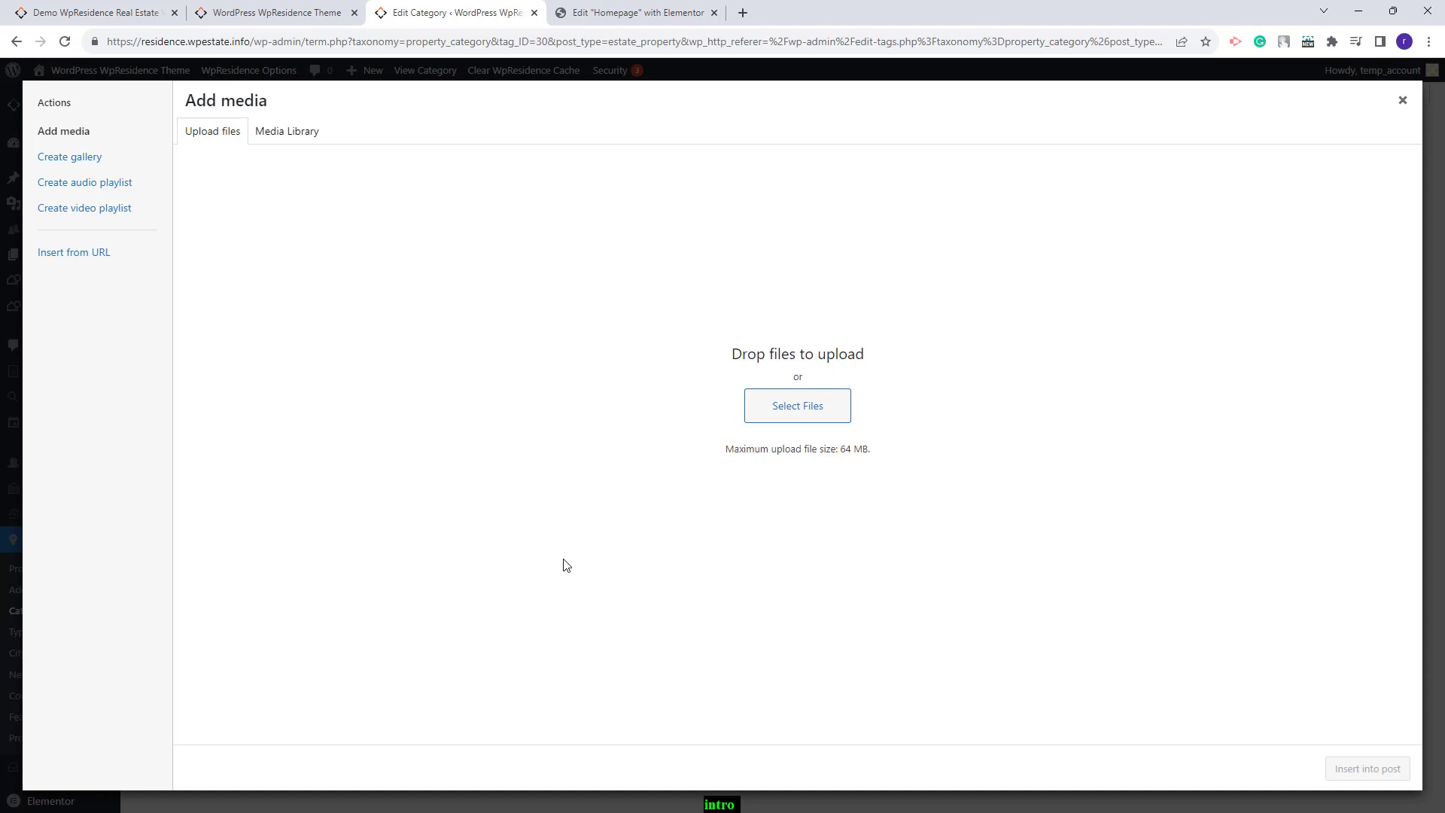
left_click(836, 410)
left_click(837, 410)
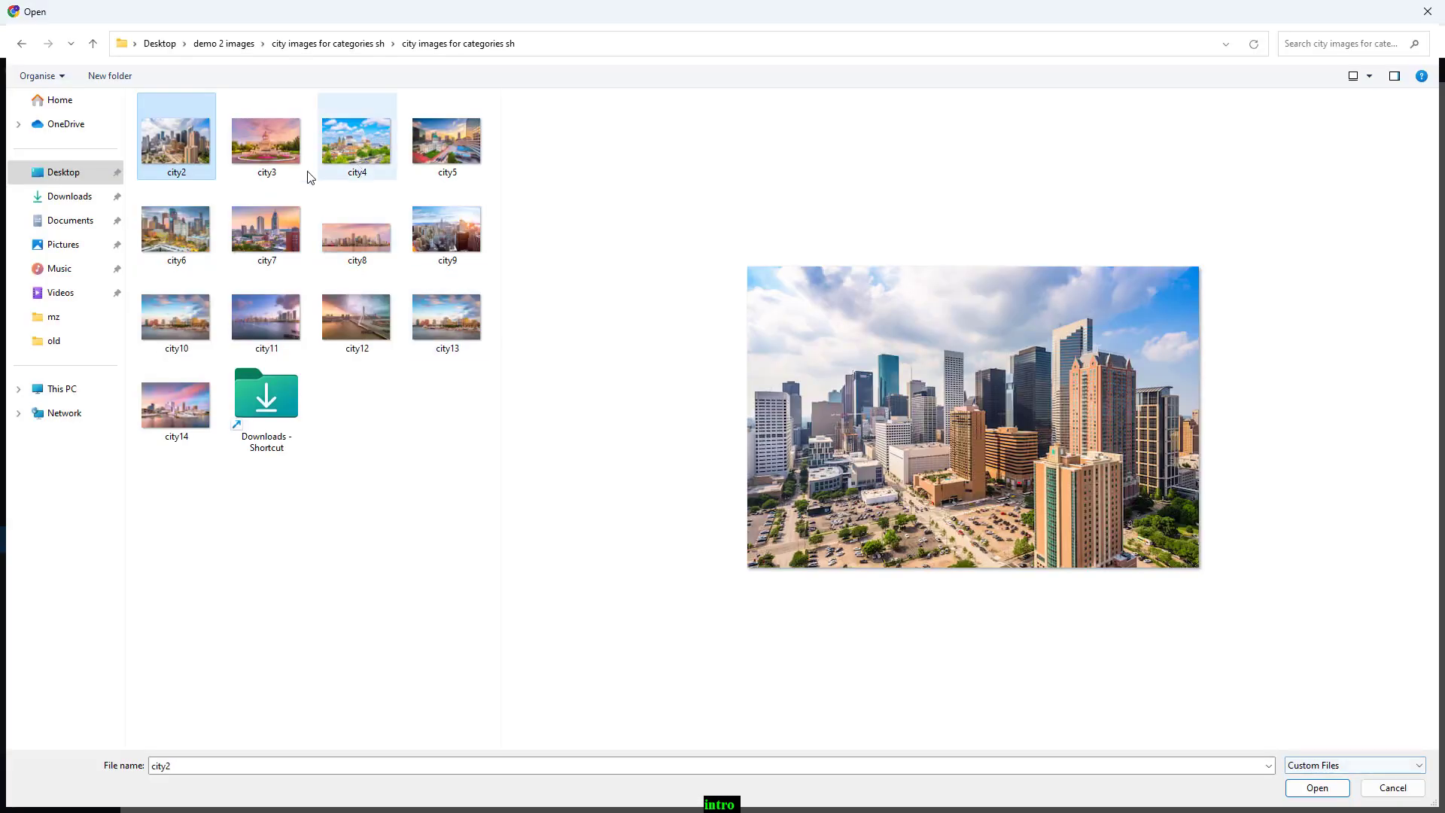
left_click(188, 149)
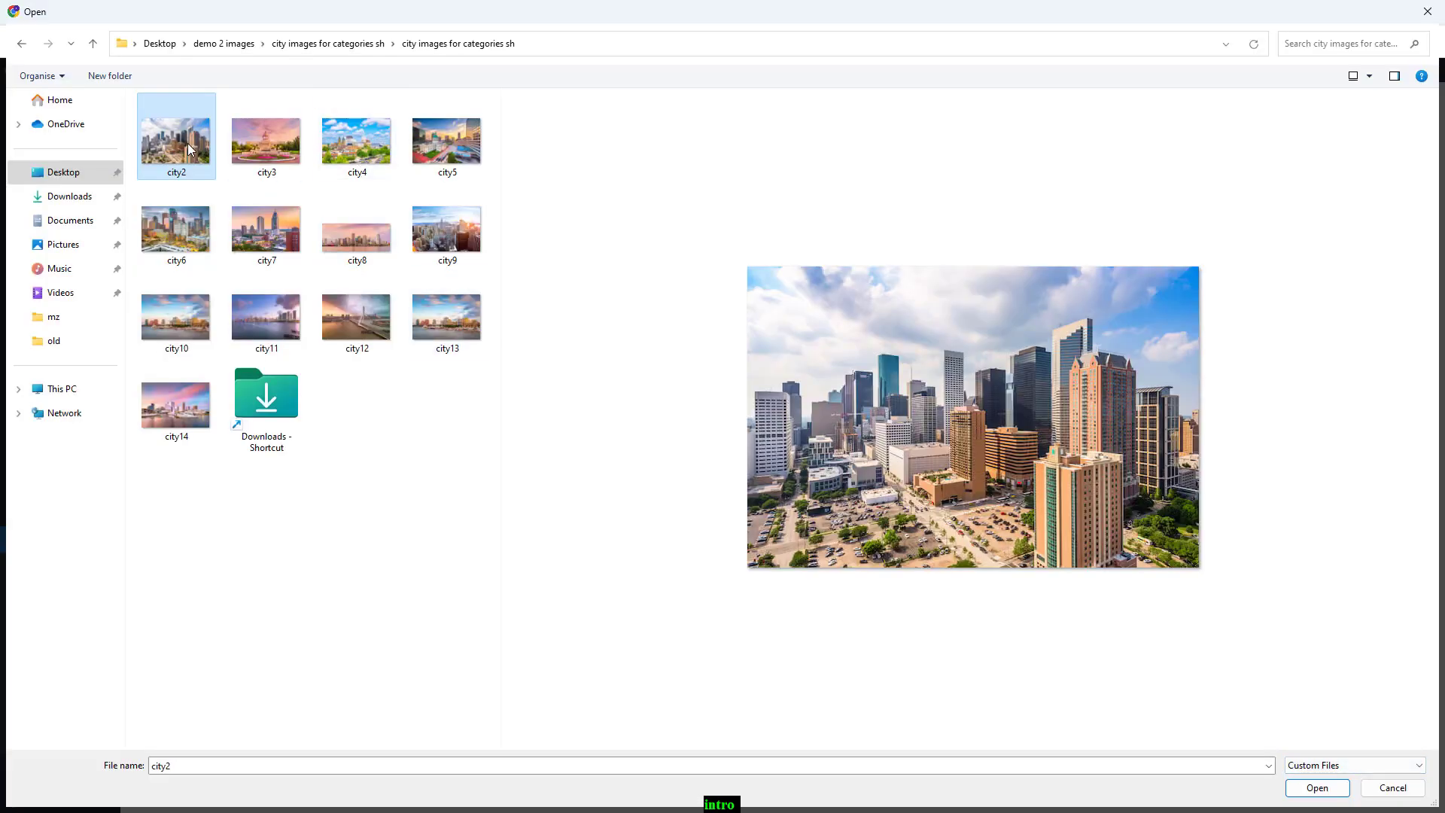
left_click(1318, 788)
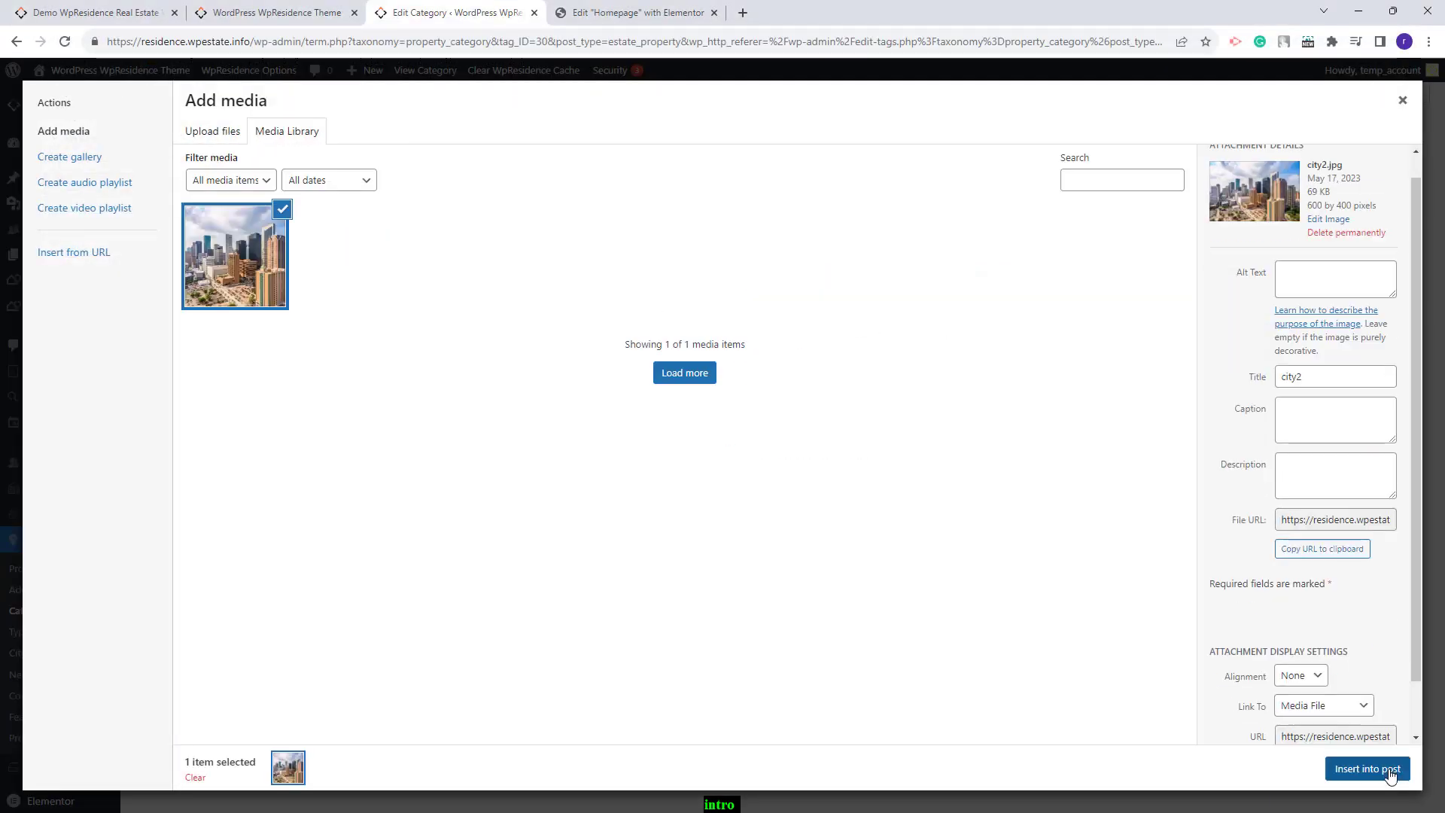
left_click(1389, 773)
key("Return")
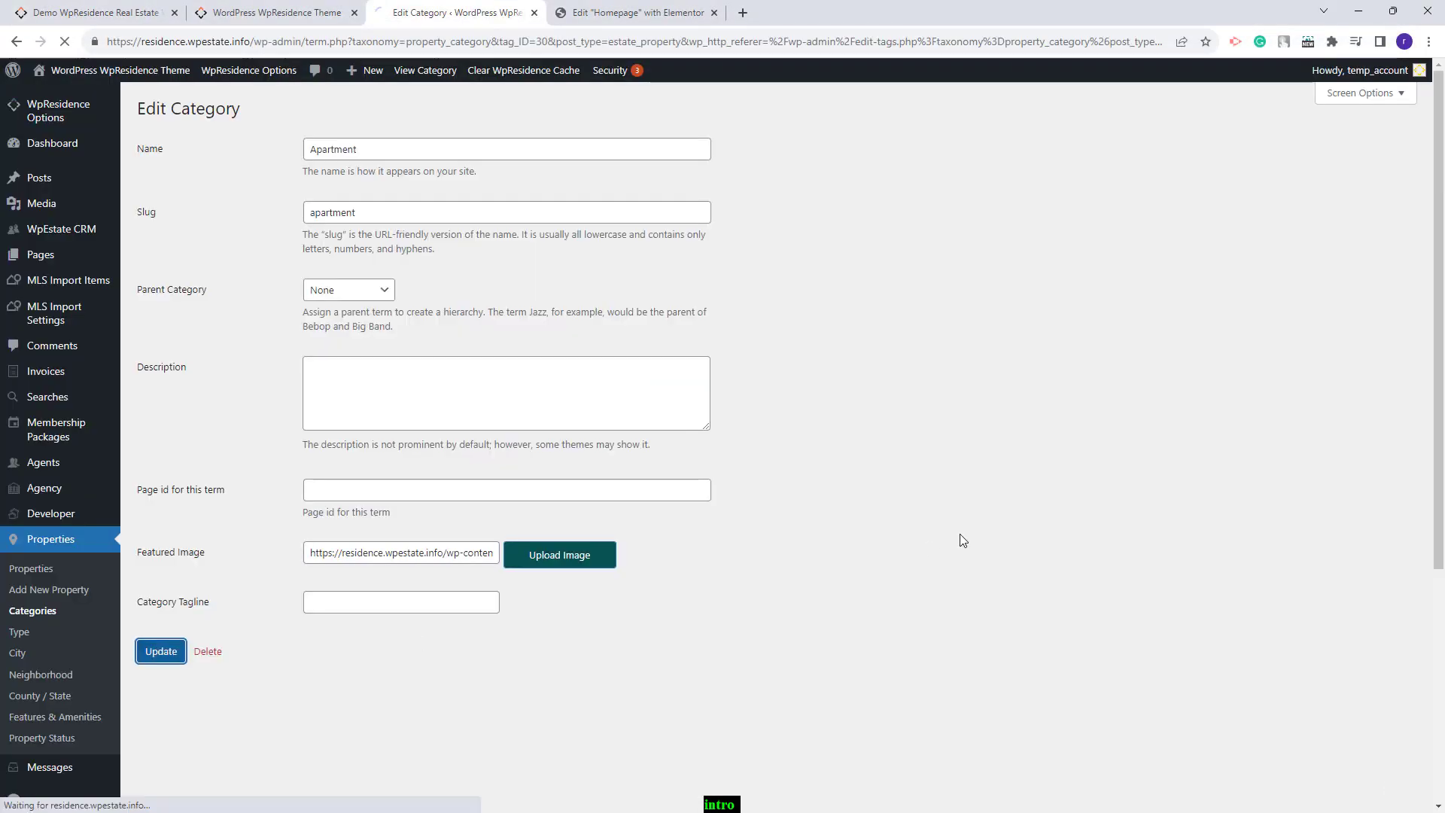
Reload the site's front page and check the Apartment tile in the categories section
left_click(226, 13)
key("F5")
scroll(114, 667, "down", 4)
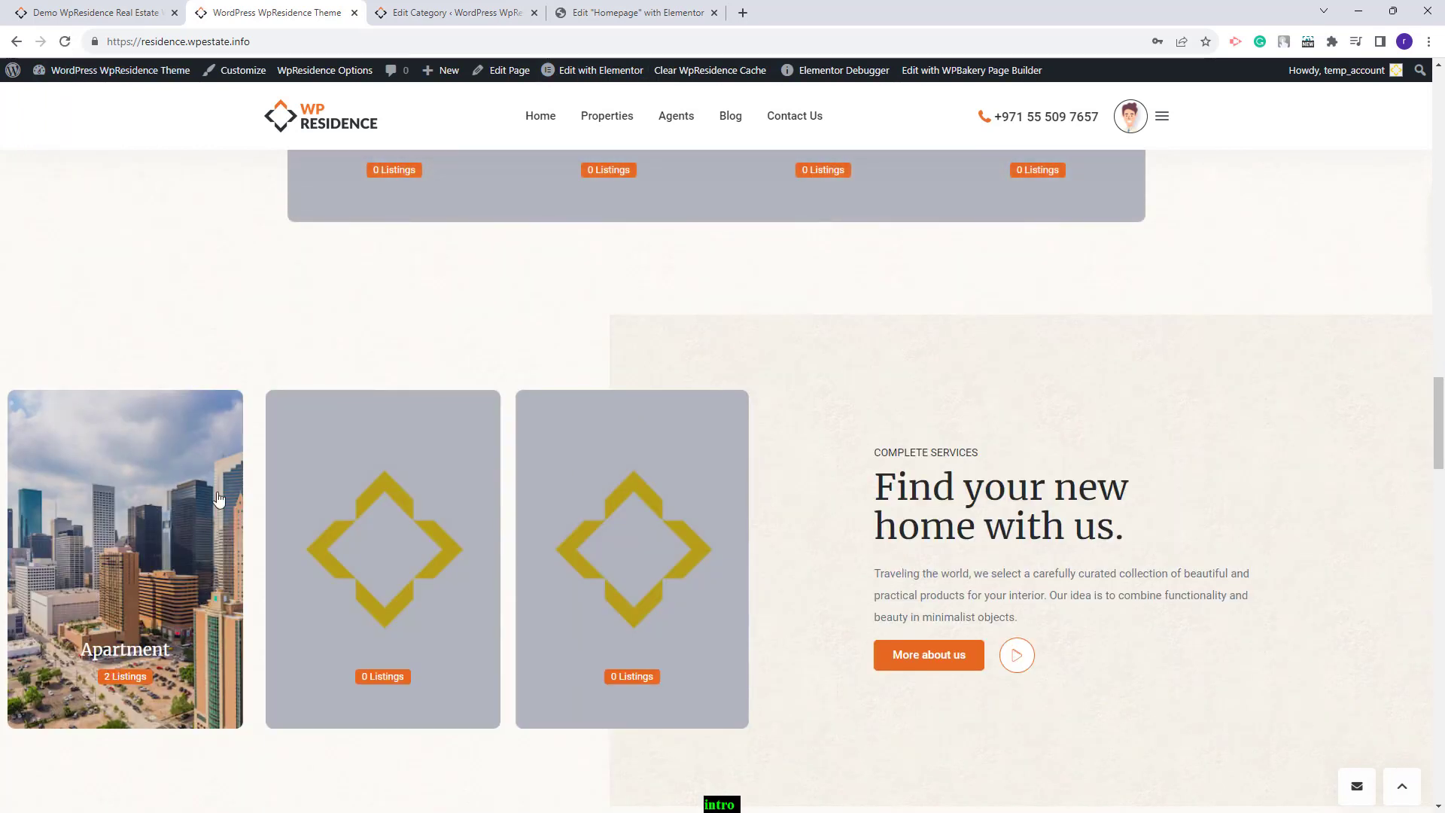
Return to the WordPress admin, go to the property Neighborhood list and open Al Reem Island for editing
left_click(449, 11)
left_click(42, 676)
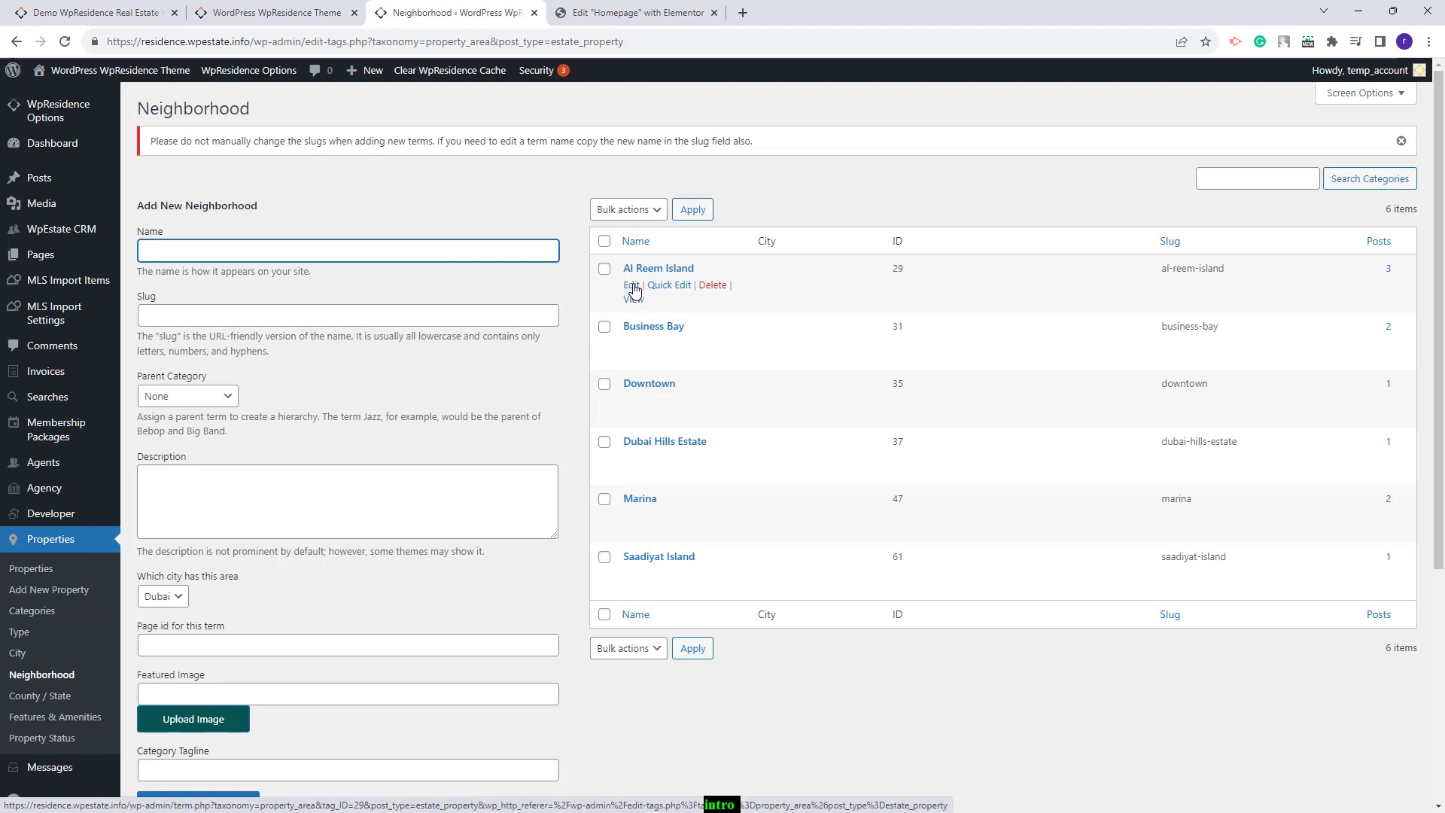
left_click(632, 286)
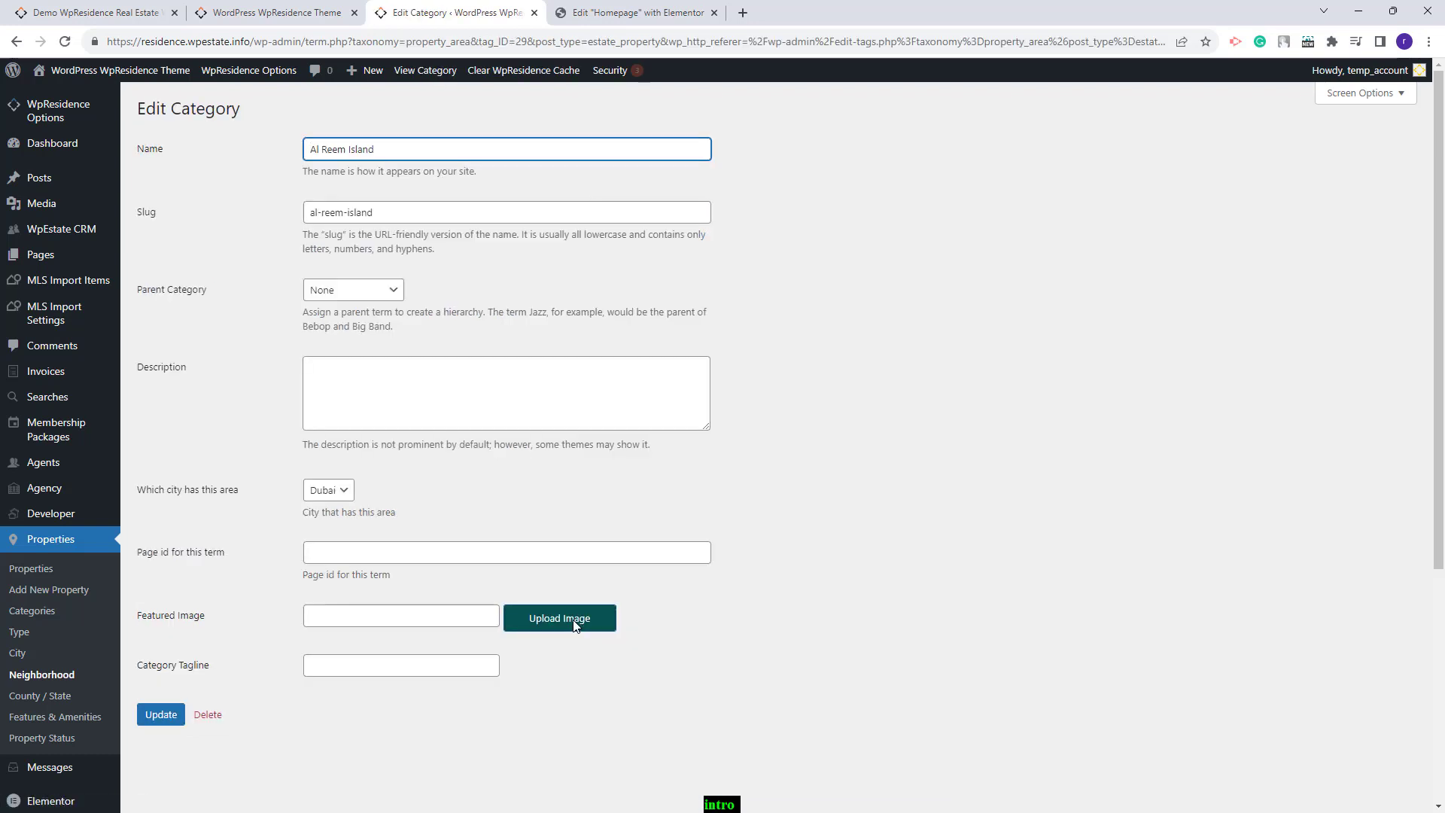
Upload the city3 image as Al Reem Island's featured image and update the neighborhood
left_click(574, 625)
left_click(203, 136)
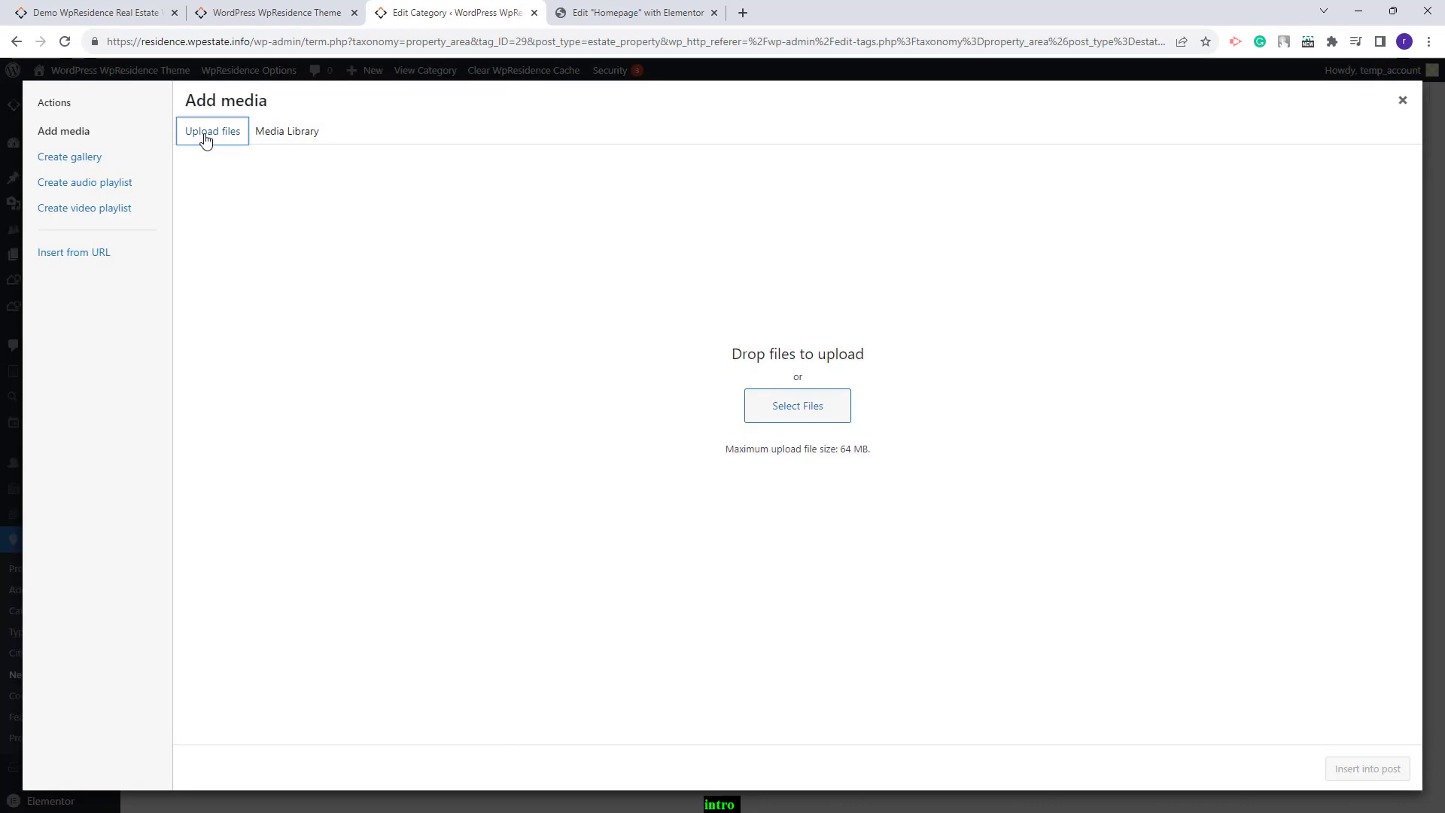
left_click(816, 413)
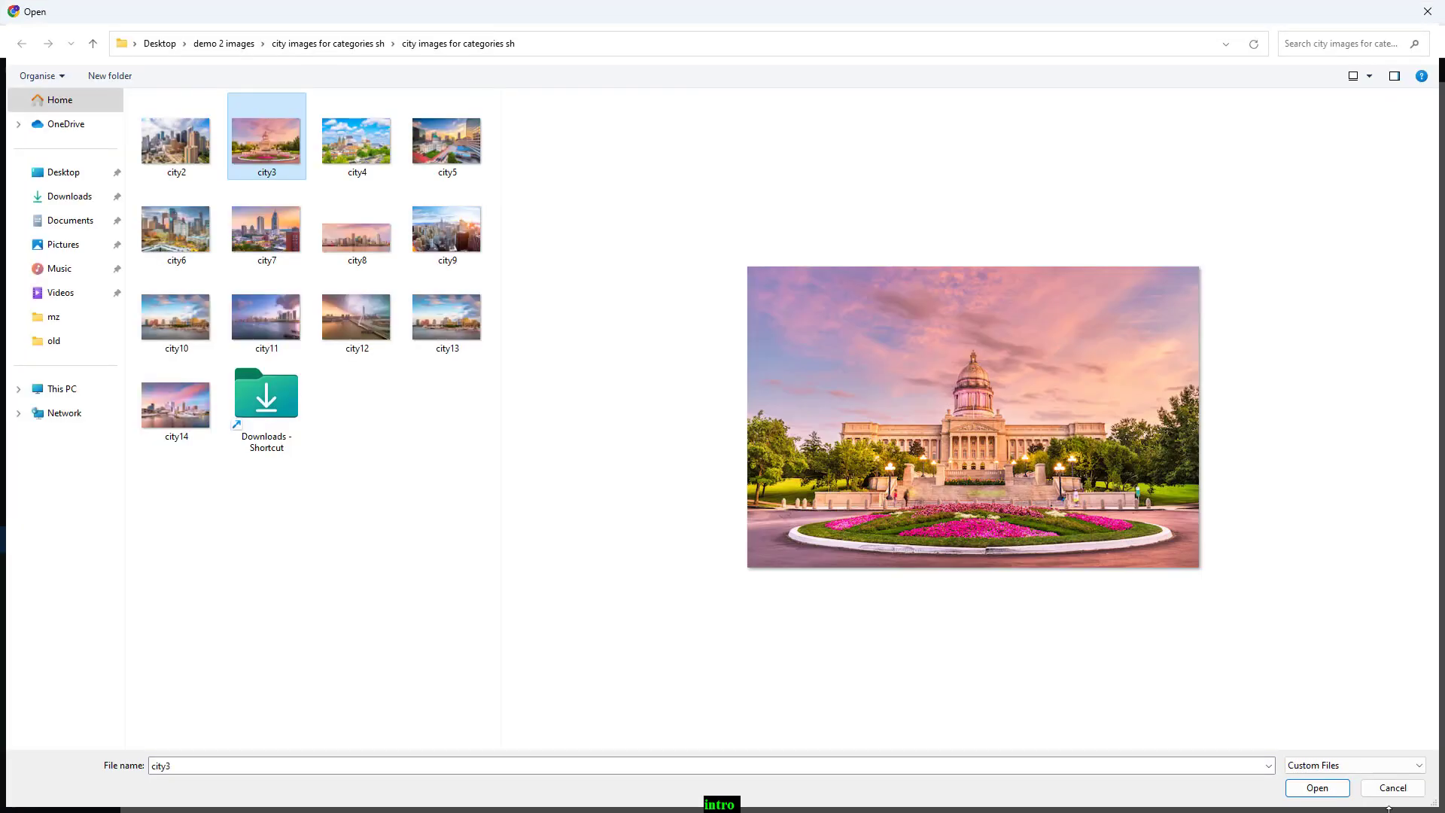
left_click(1317, 787)
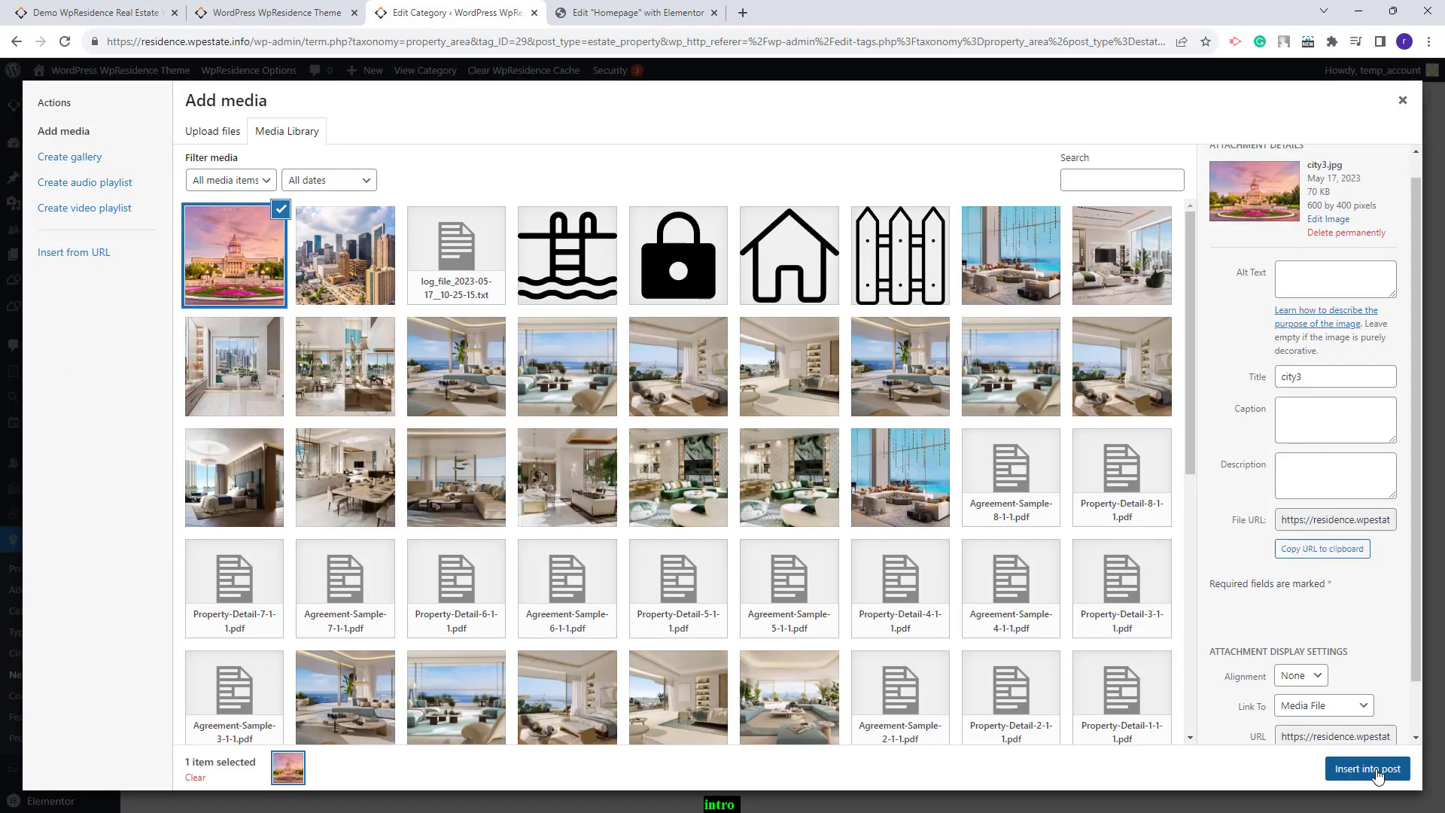
left_click(1368, 769)
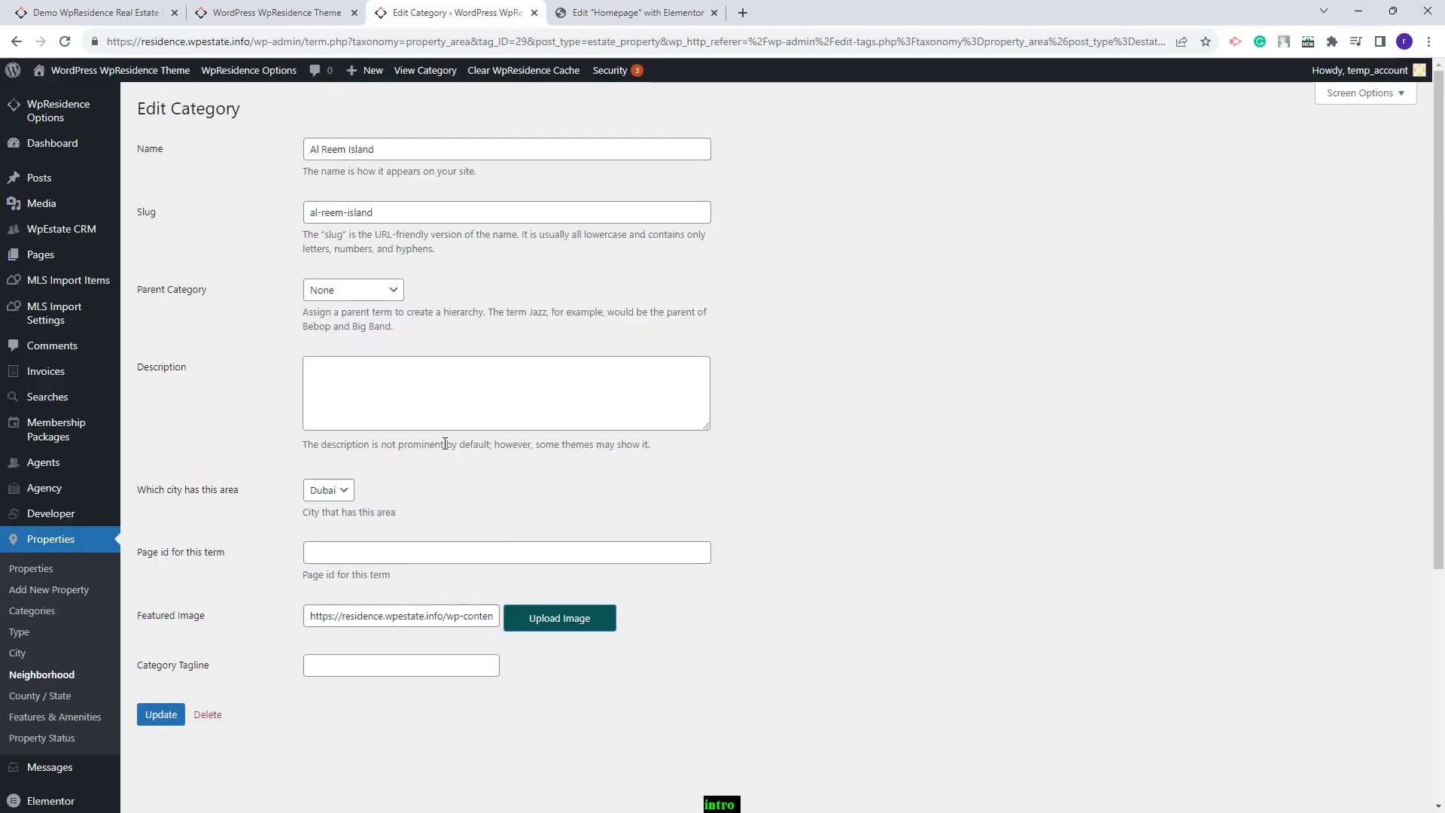
left_click(161, 714)
Reload the site's front page and check the tiles in the Properties by Area and categories sections
key("ctrl+shift+Tab")
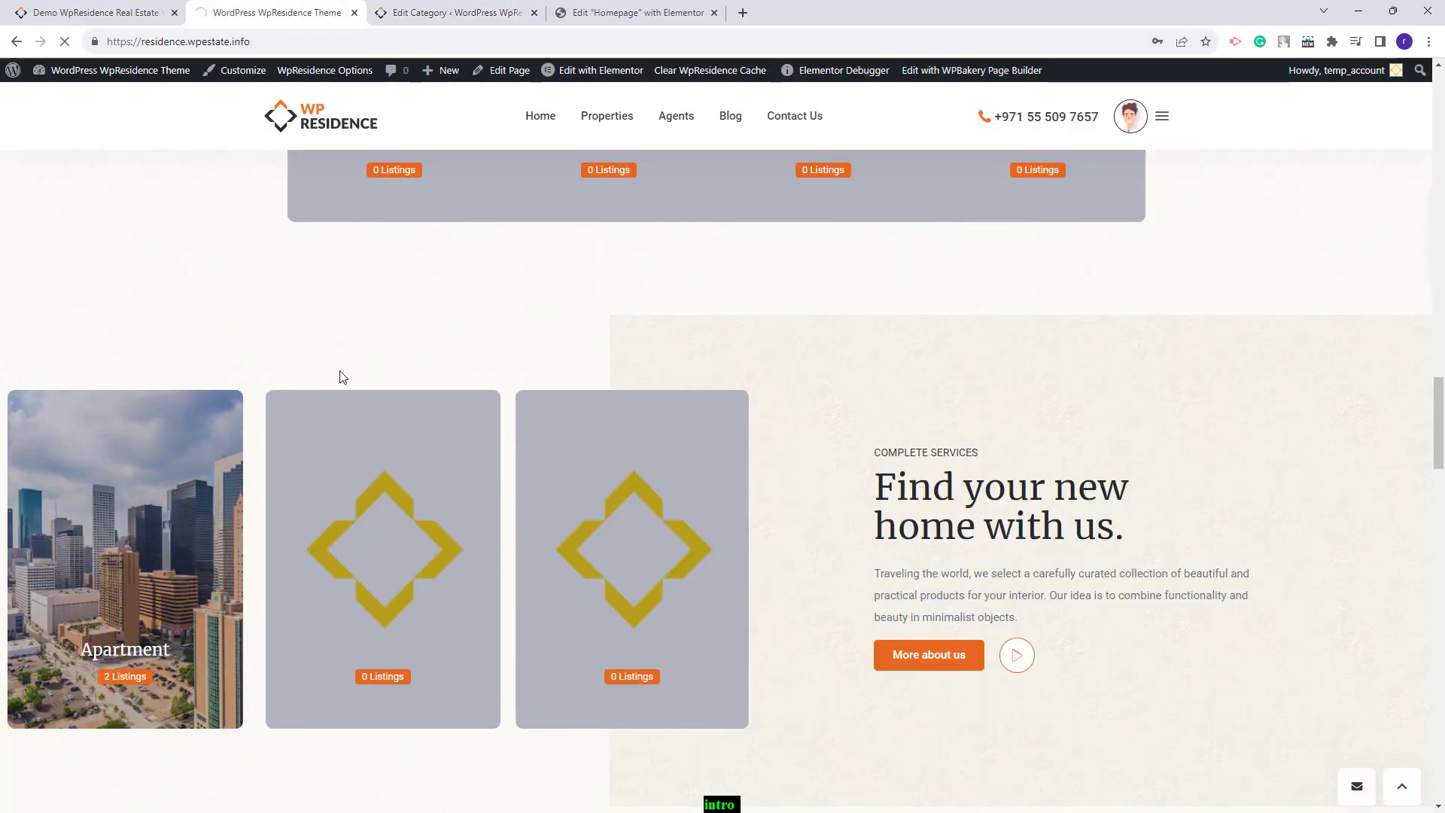
scroll(344, 378, "up", 4)
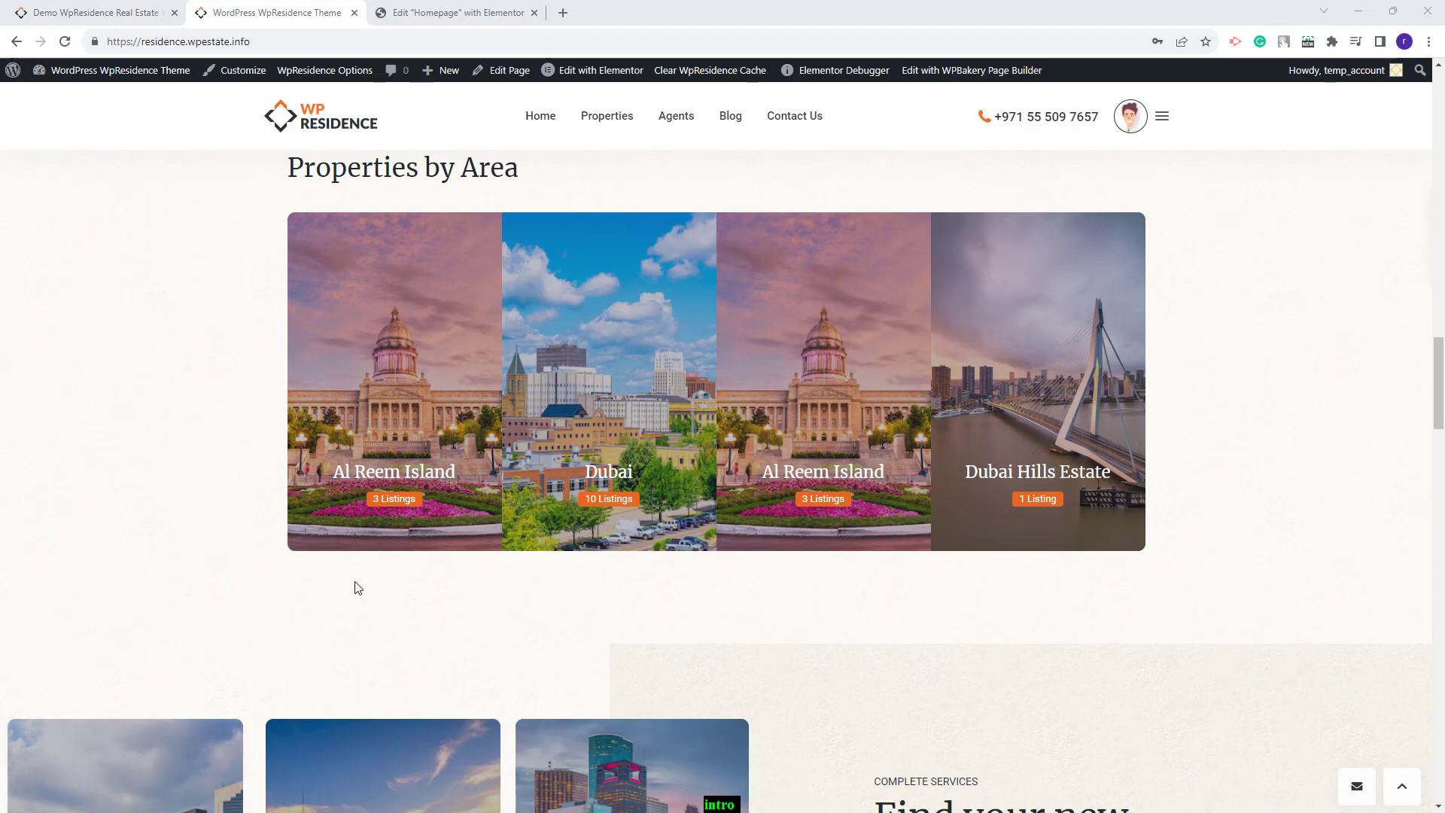
scroll(1025, 496, "down", 7)
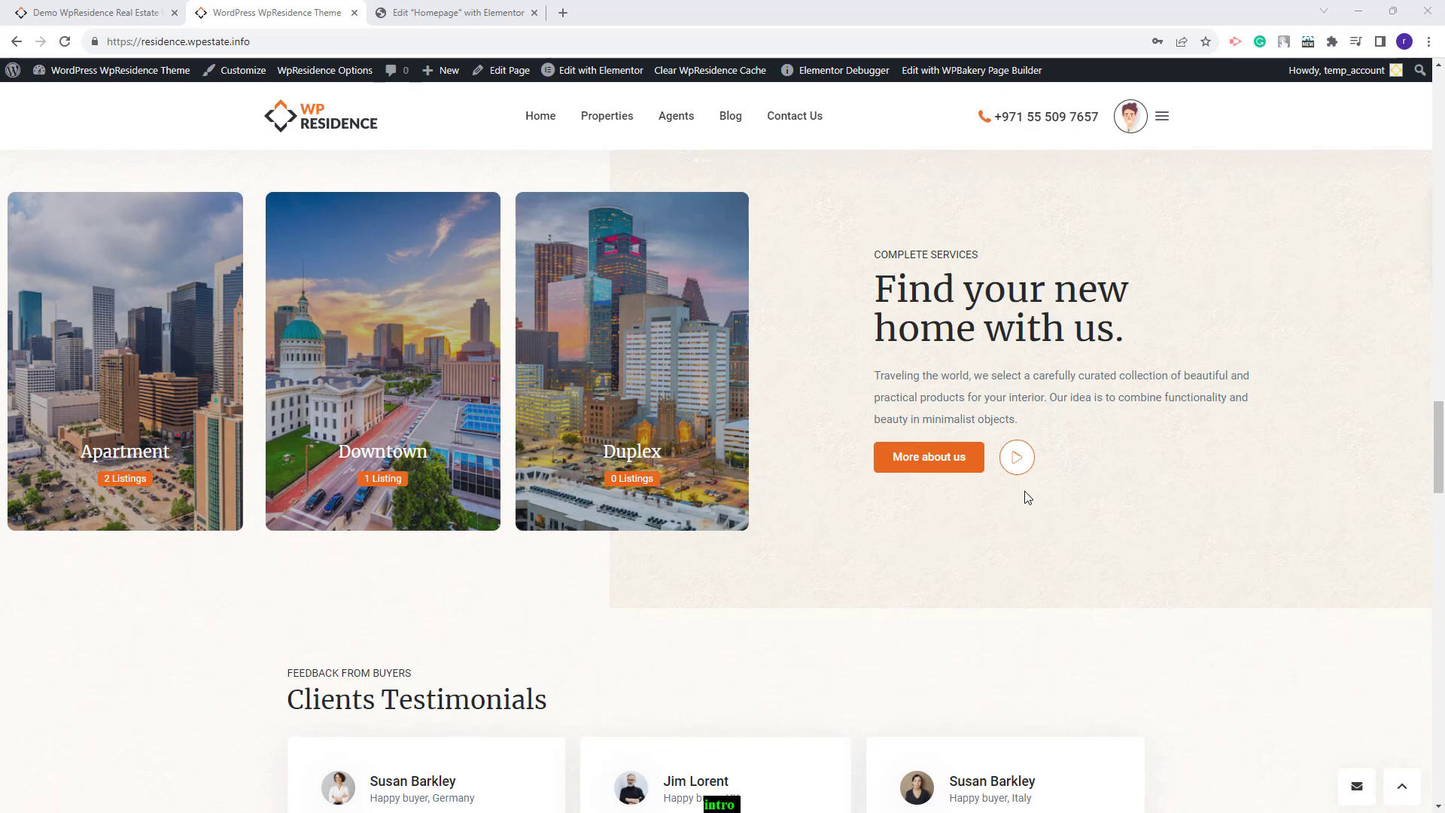
Return to the homepage in Elementor and examine the hero section's columns and background image settings
left_click(445, 15)
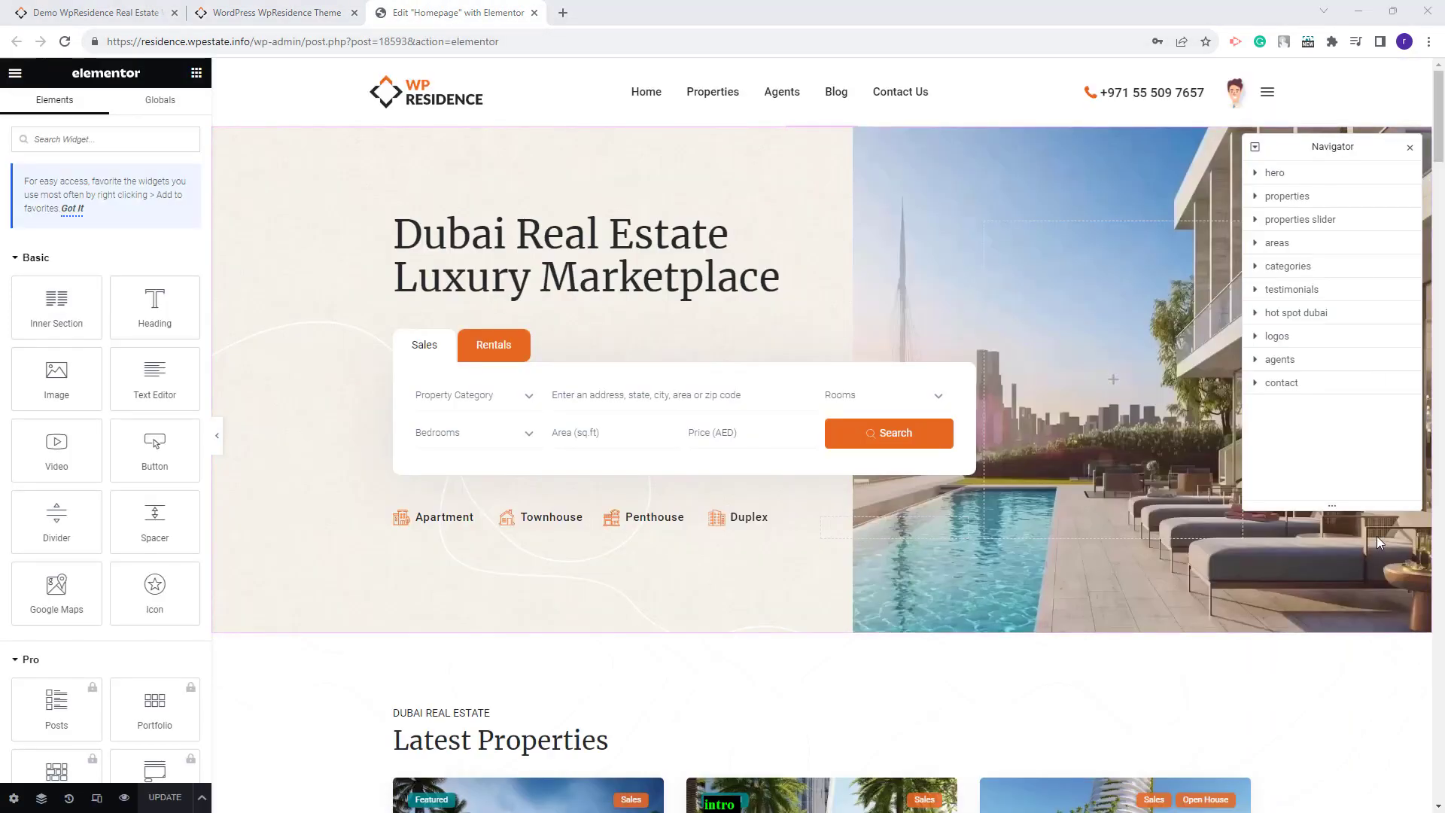
left_click(1258, 173)
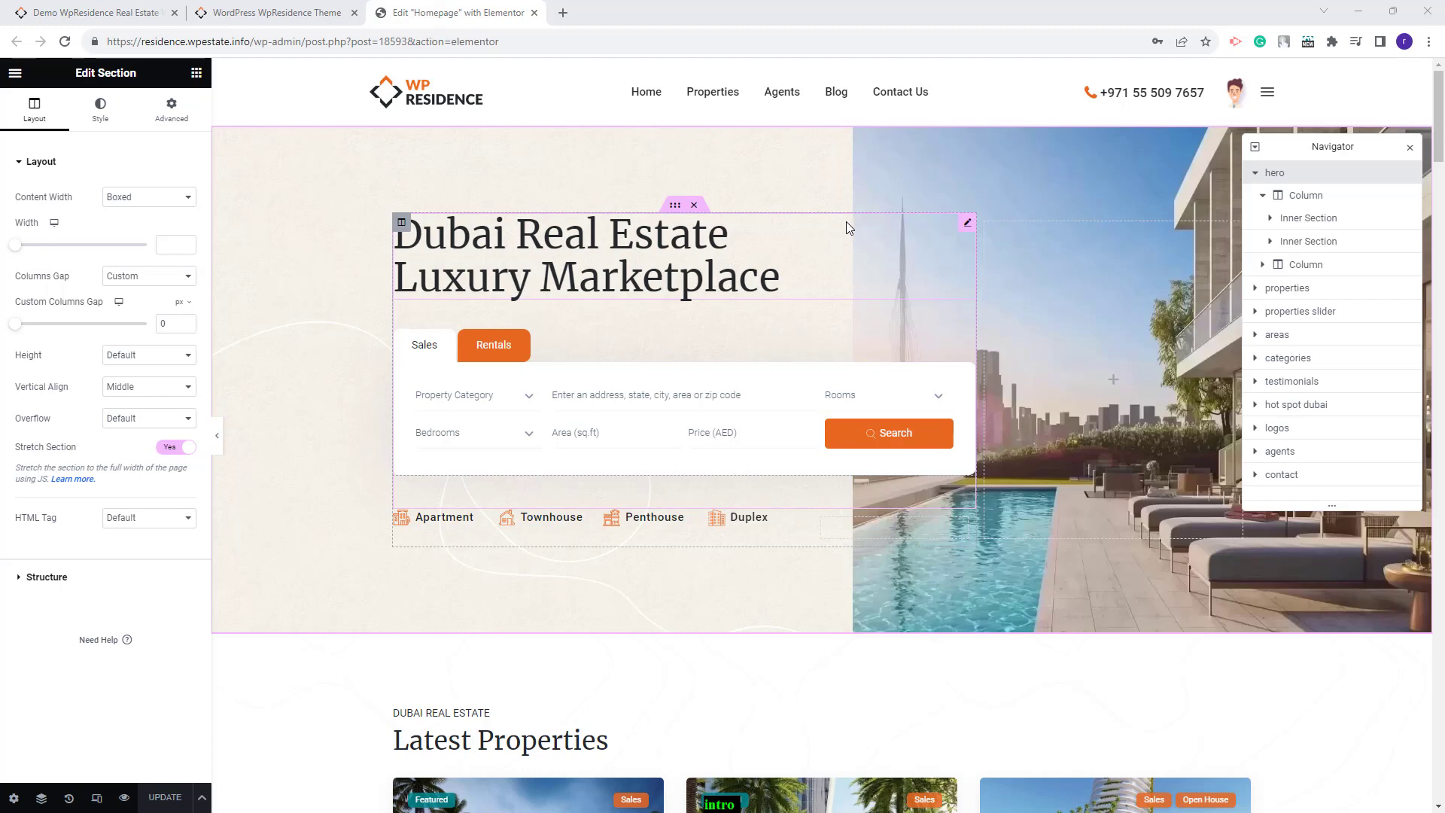
left_click(1263, 195)
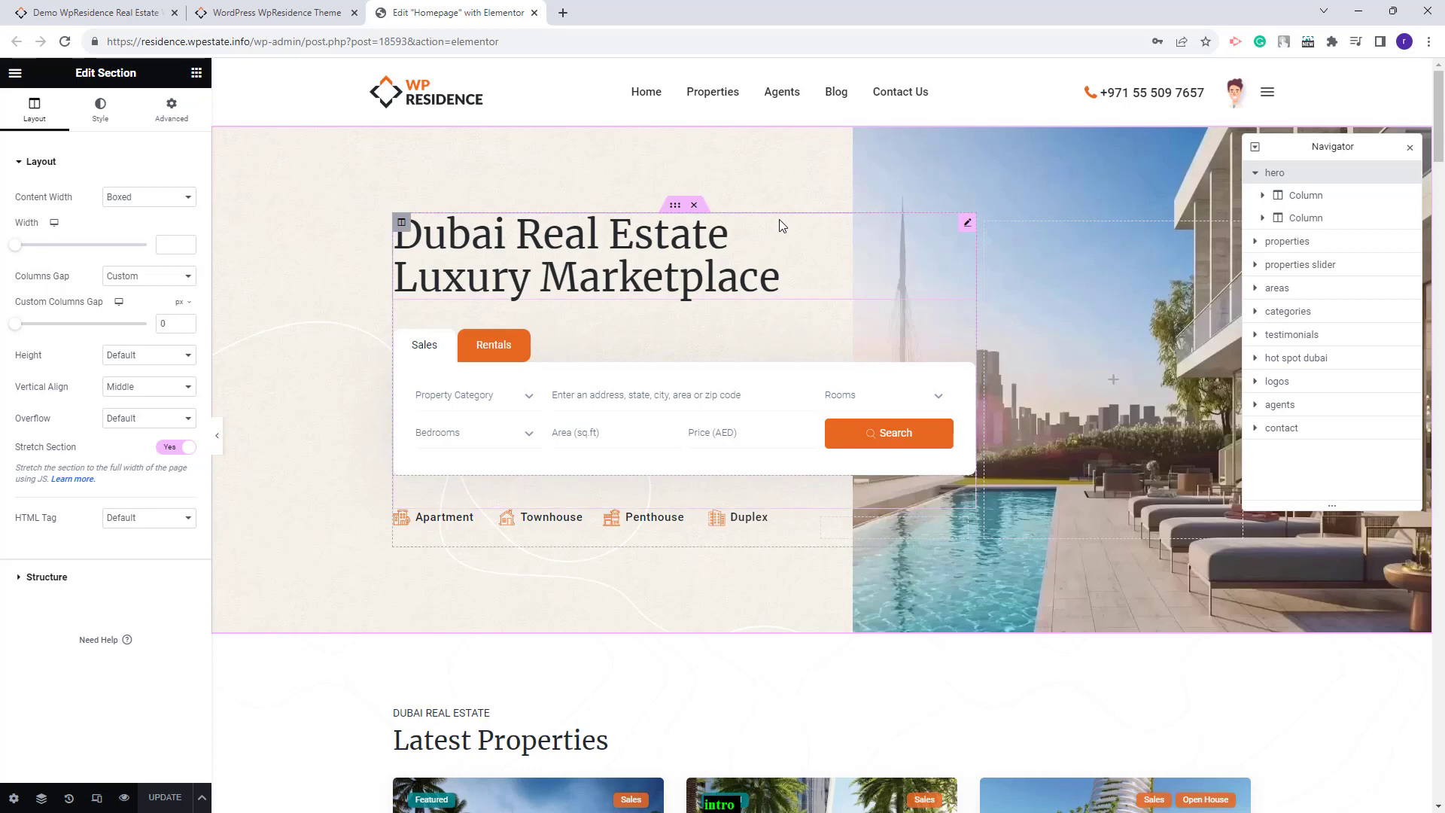
left_click(99, 119)
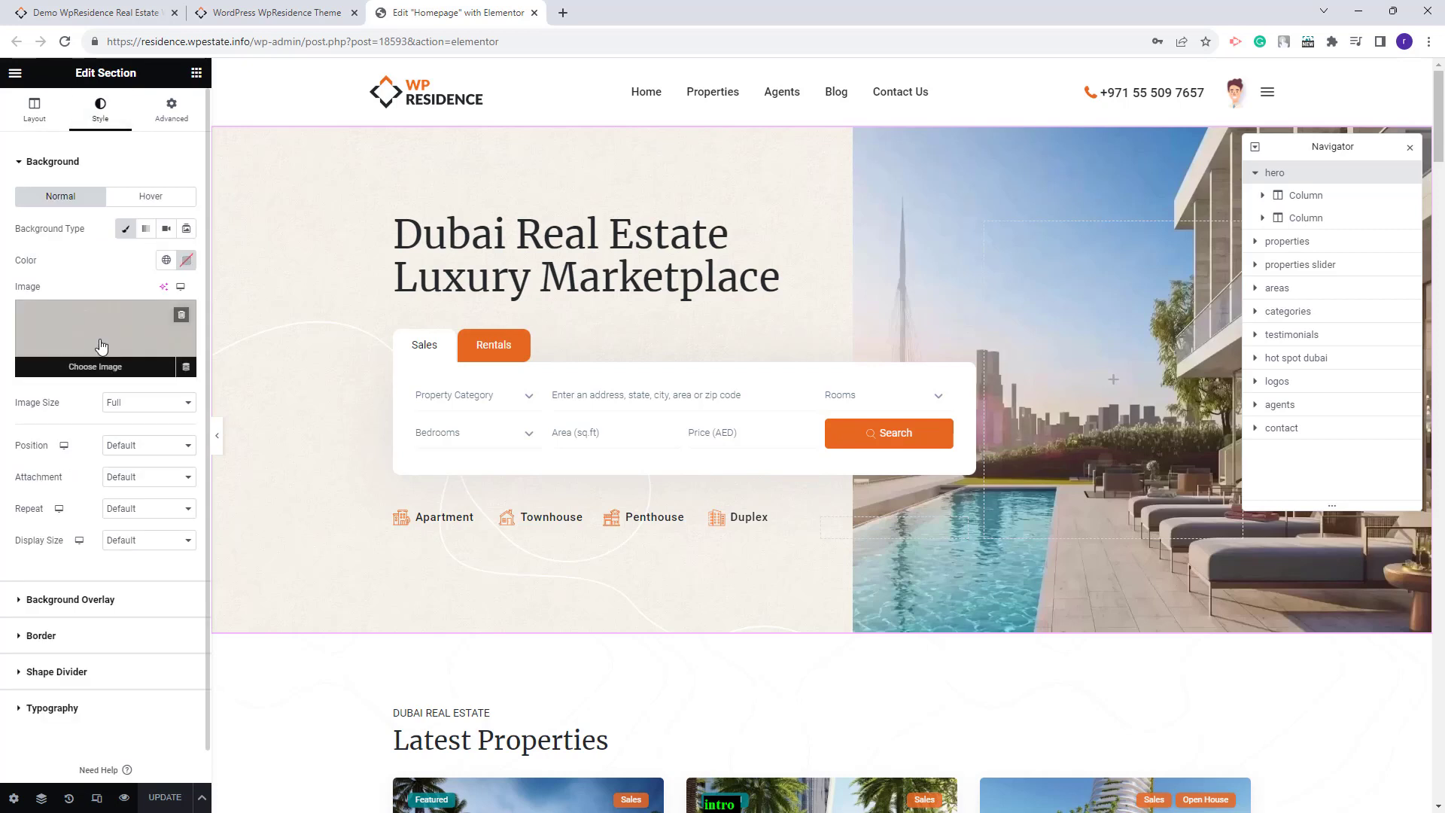
left_click(182, 317)
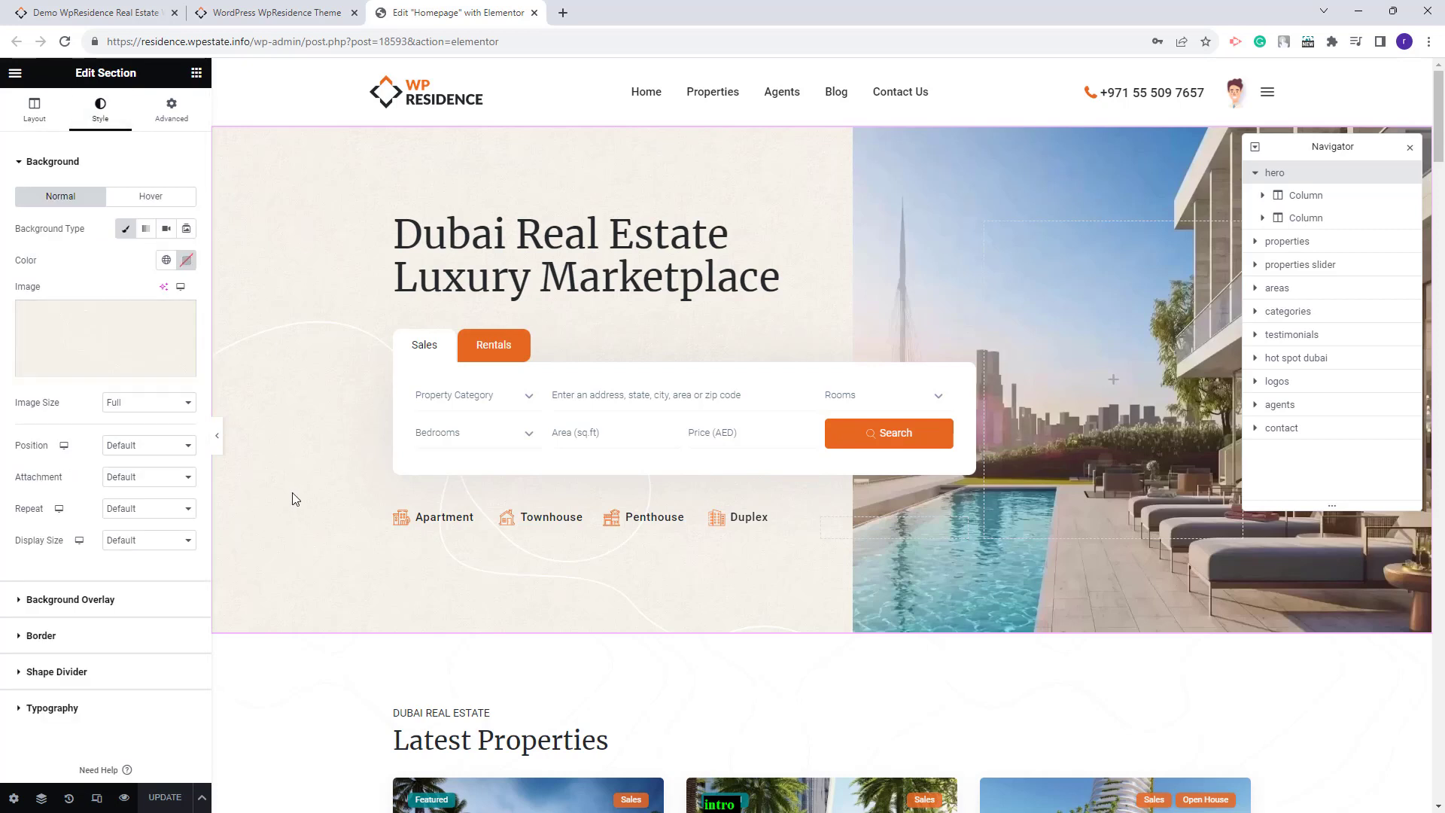
mouse_move(160, 364)
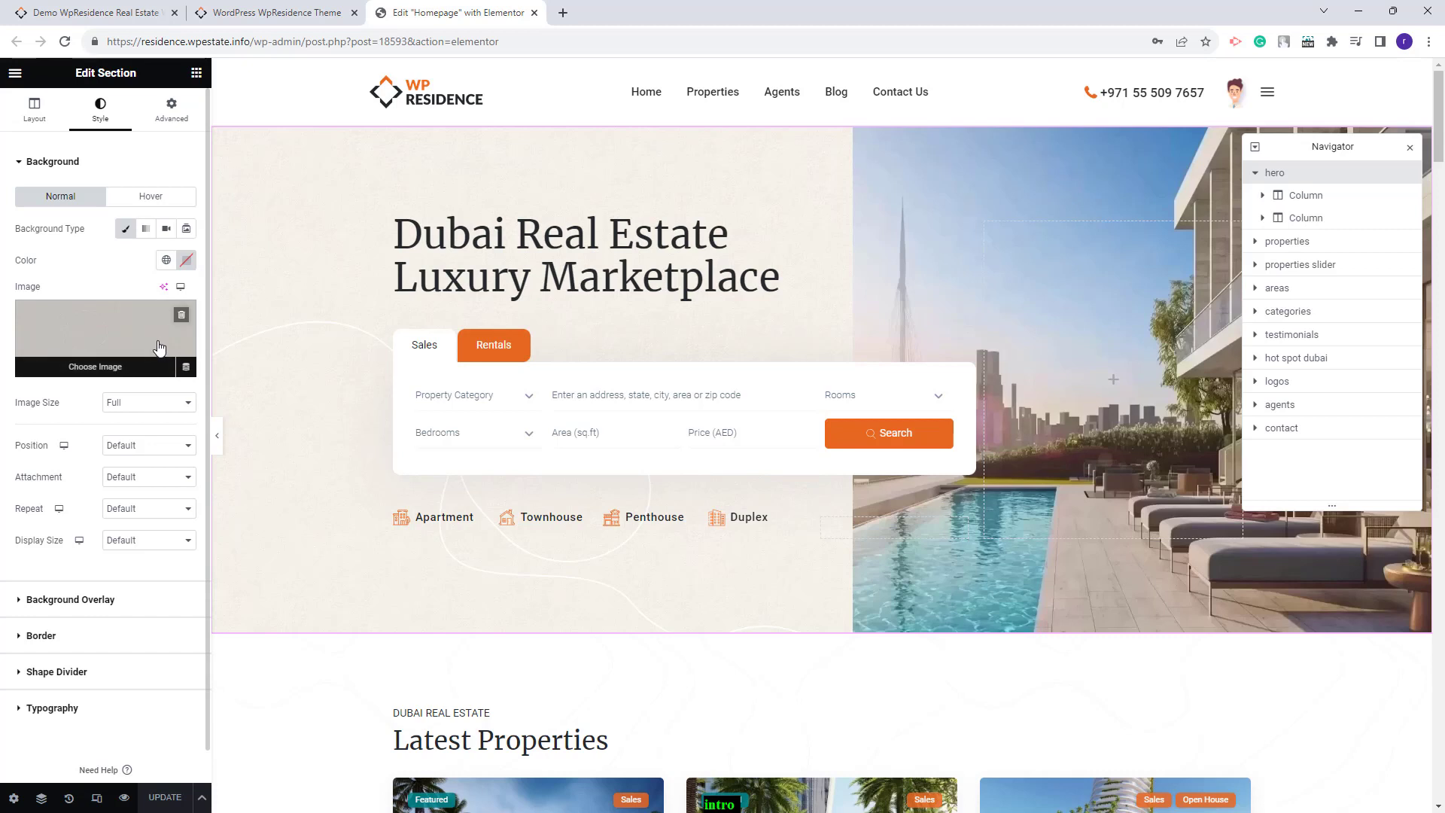
Inspect the hero's Search Form Builder fields, including the tab options of the Property Category field
left_click(401, 222)
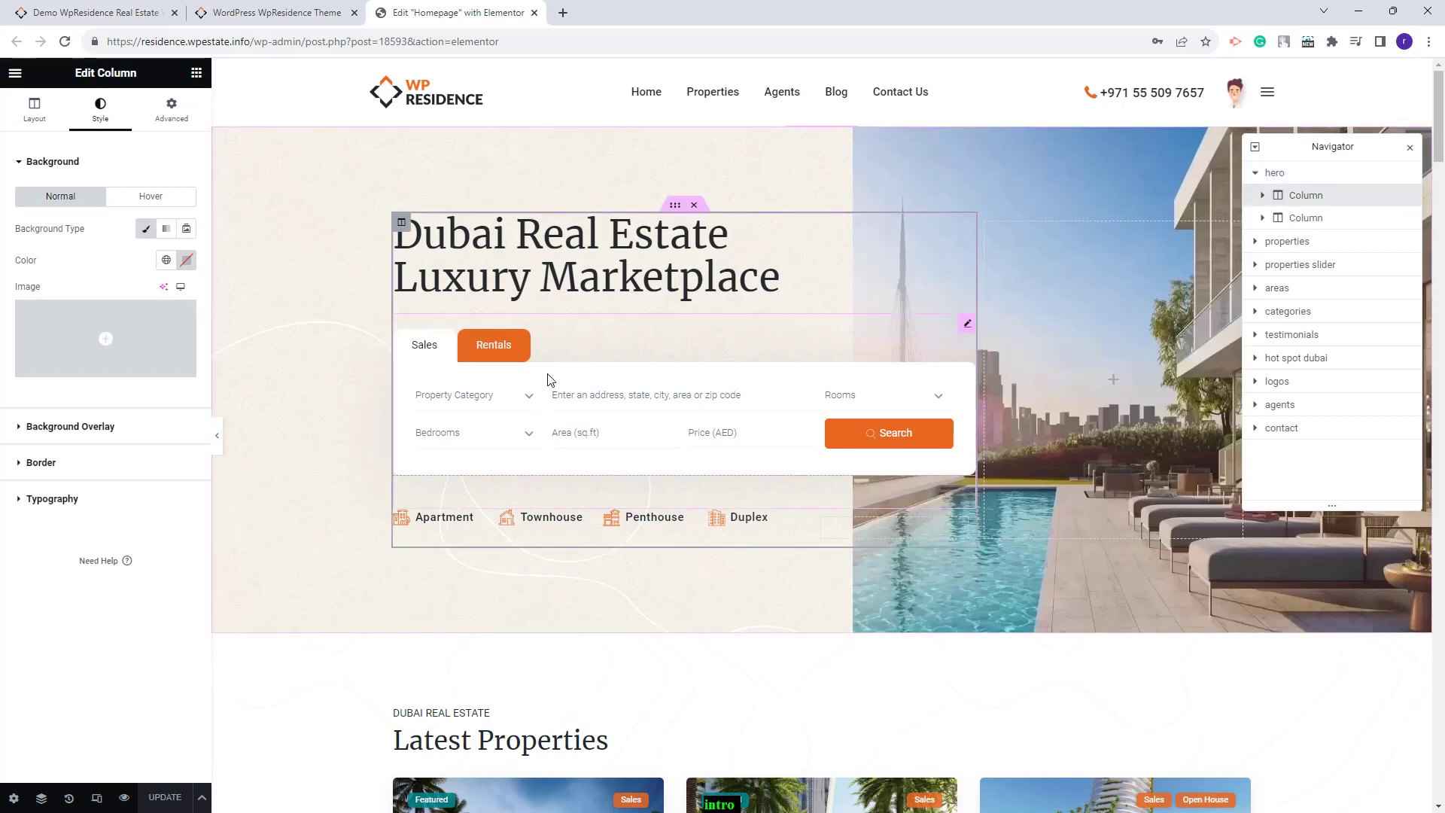
left_click(547, 380)
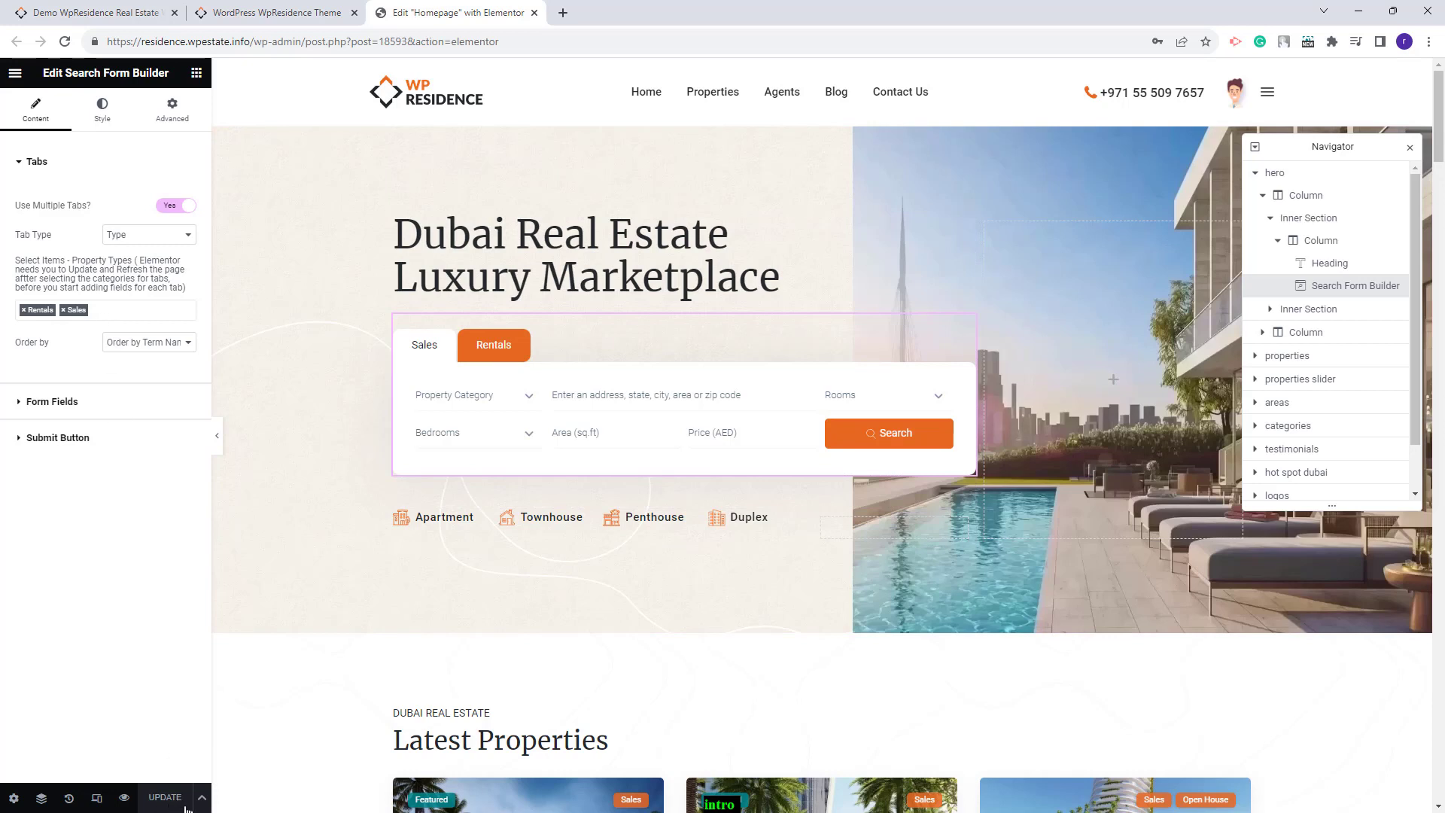
left_click(71, 410)
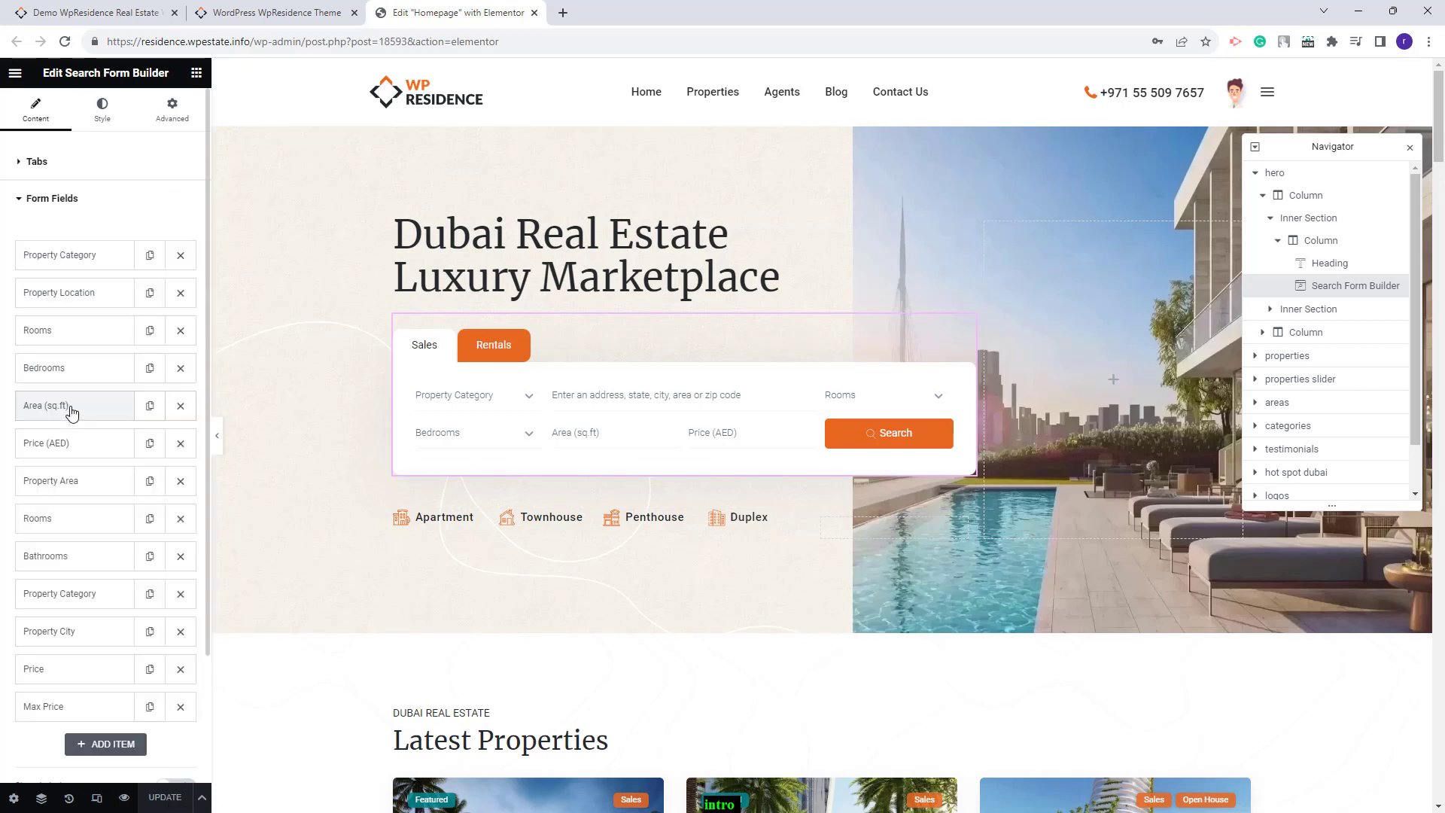
left_click(47, 260)
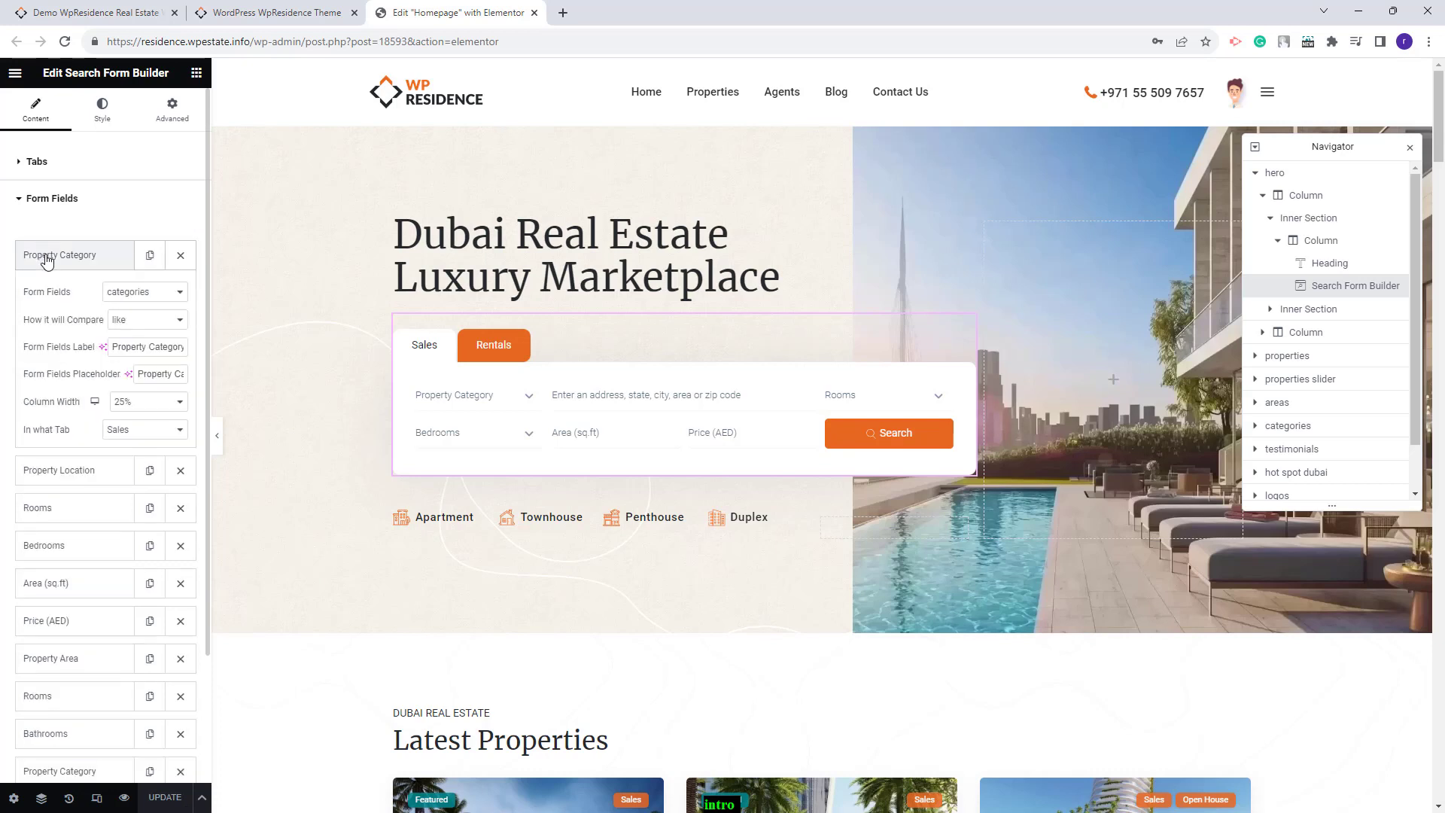
left_click(137, 429)
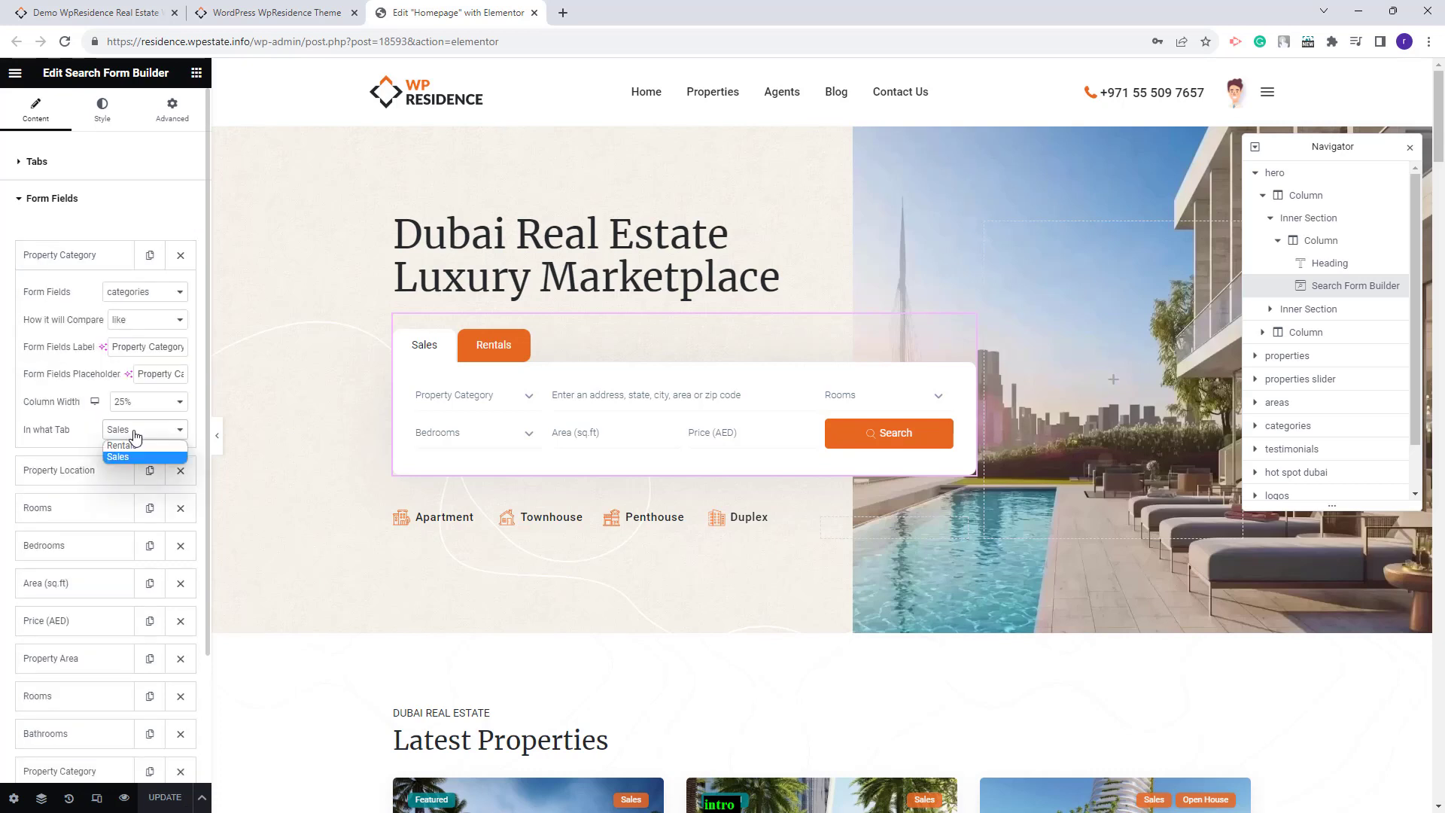
Inspect the icon, title and link settings of the Apartment and Townhouse icon boxes below the search form
left_click(444, 517)
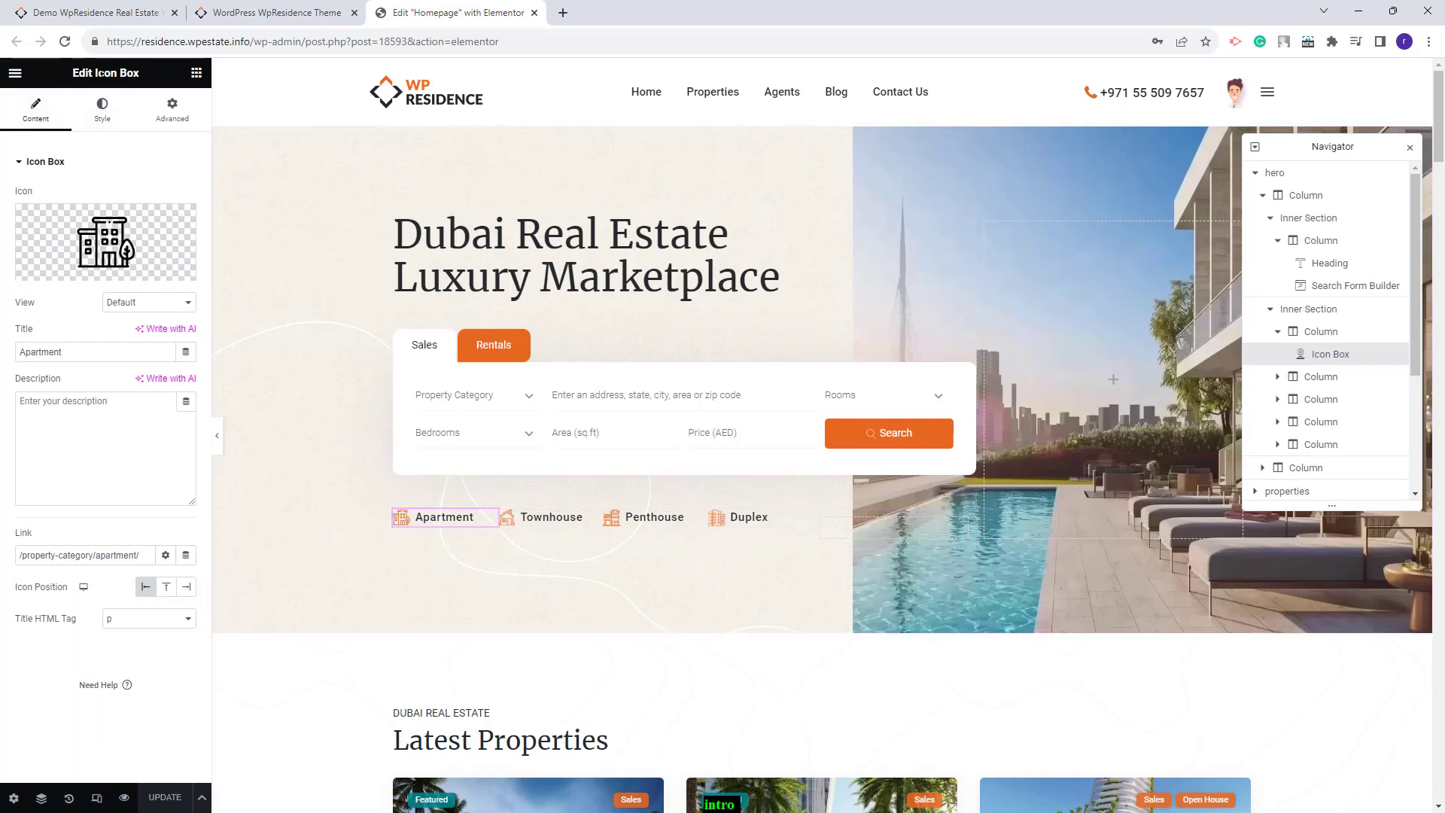
mouse_move(79, 252)
left_click(545, 525)
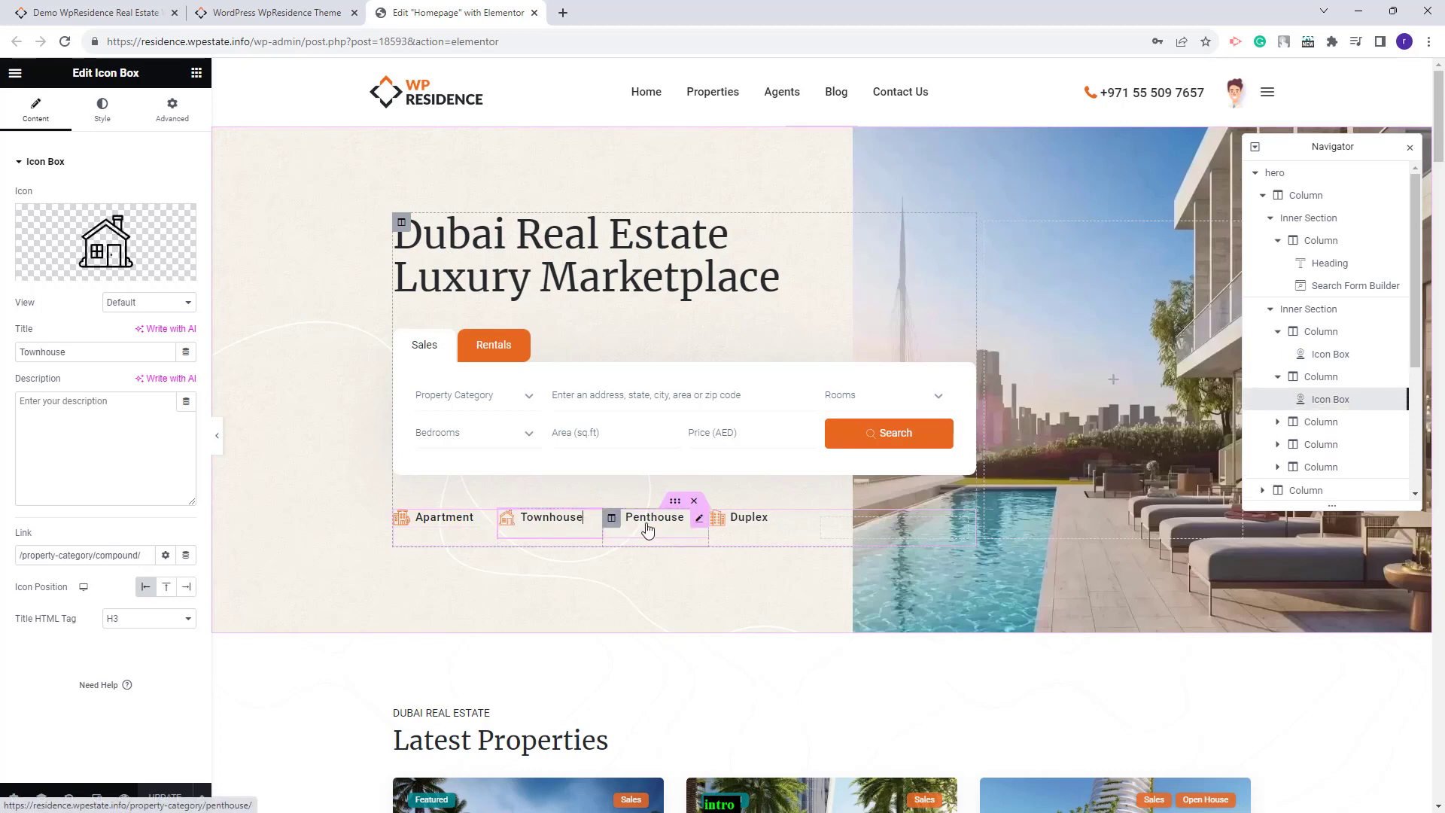
Check the hero's second column and examine the hero section's background overlay image settings
left_click(1262, 195)
left_click(1289, 218)
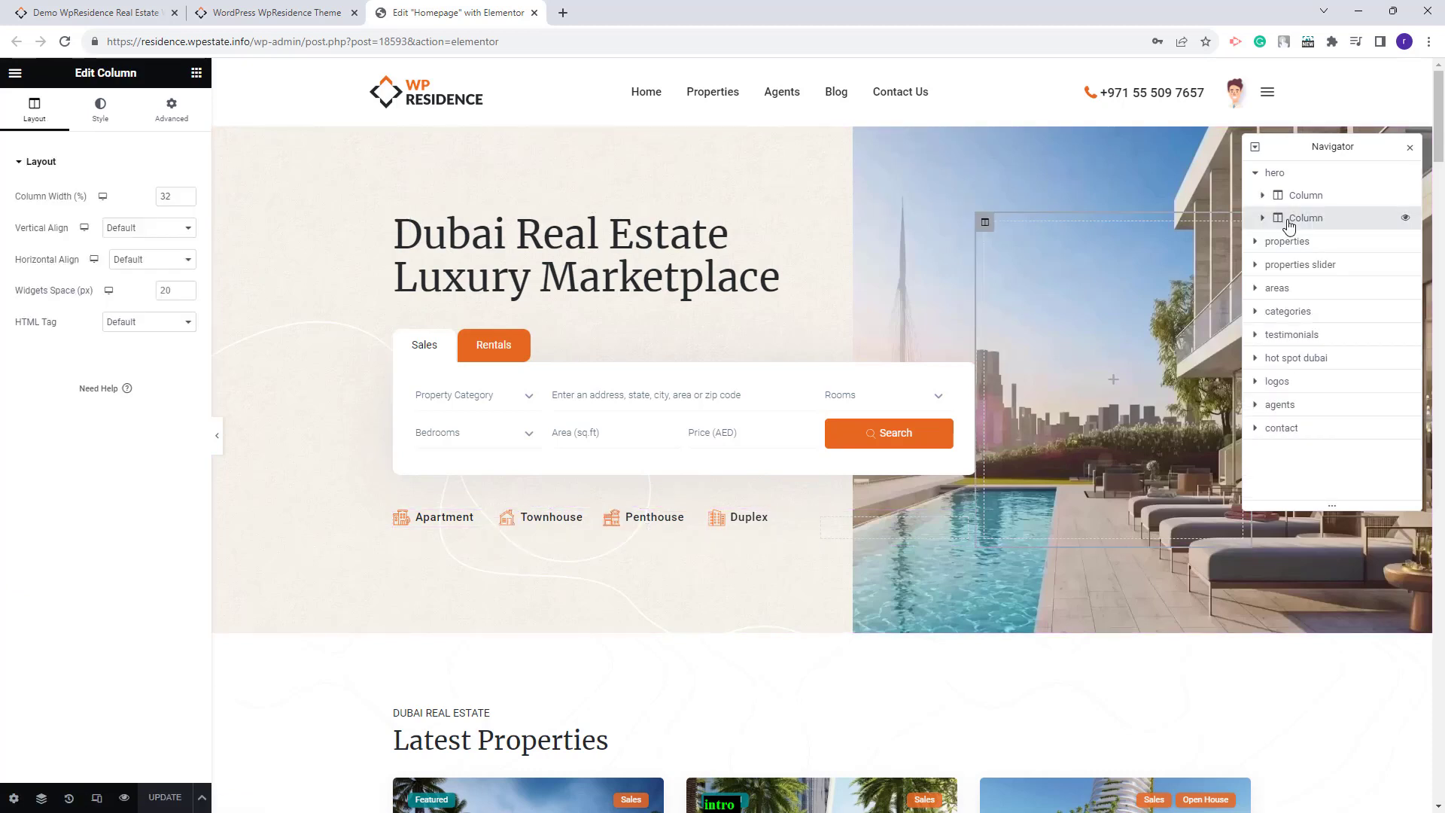
left_click(1275, 172)
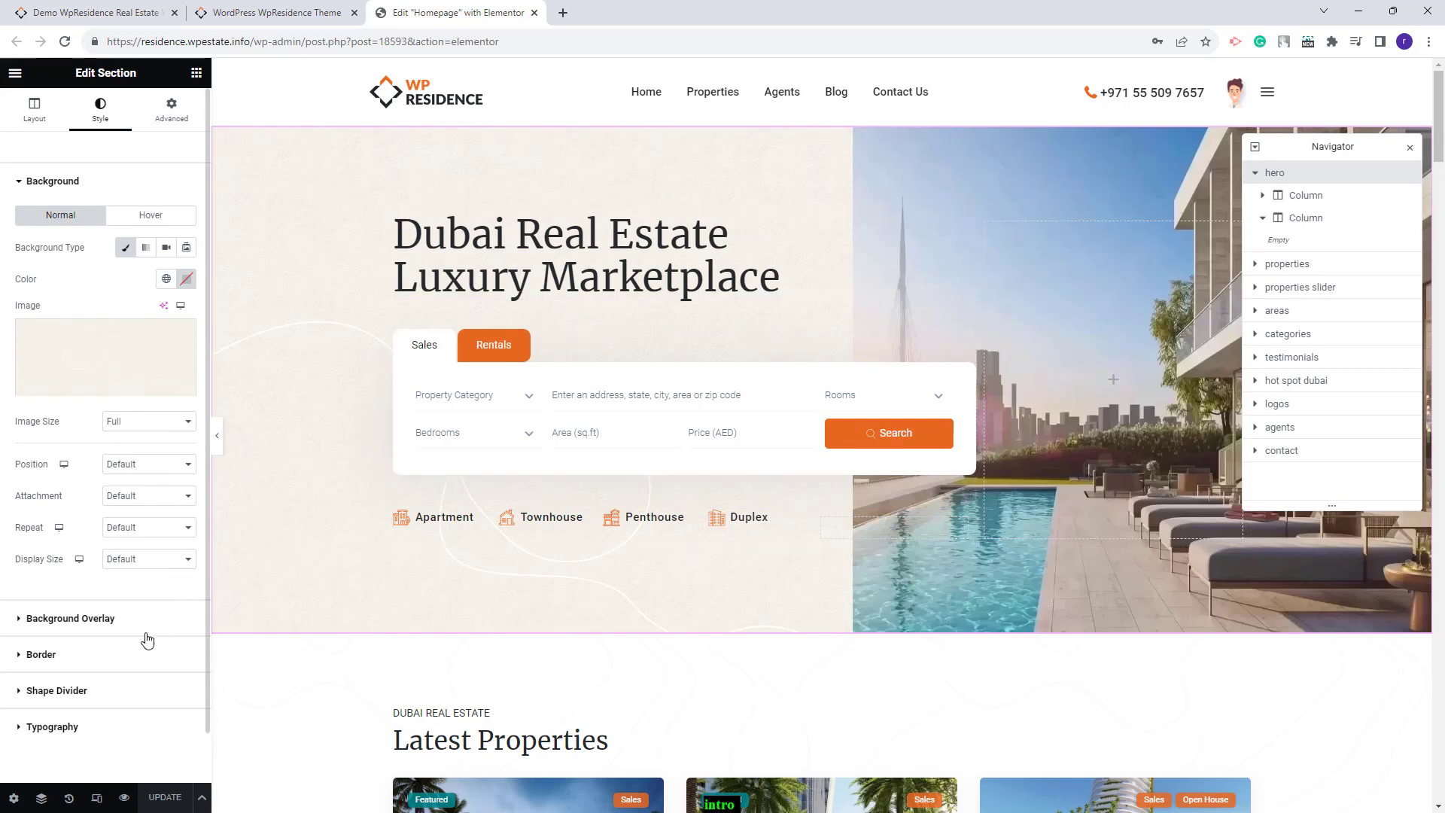
left_click(60, 627)
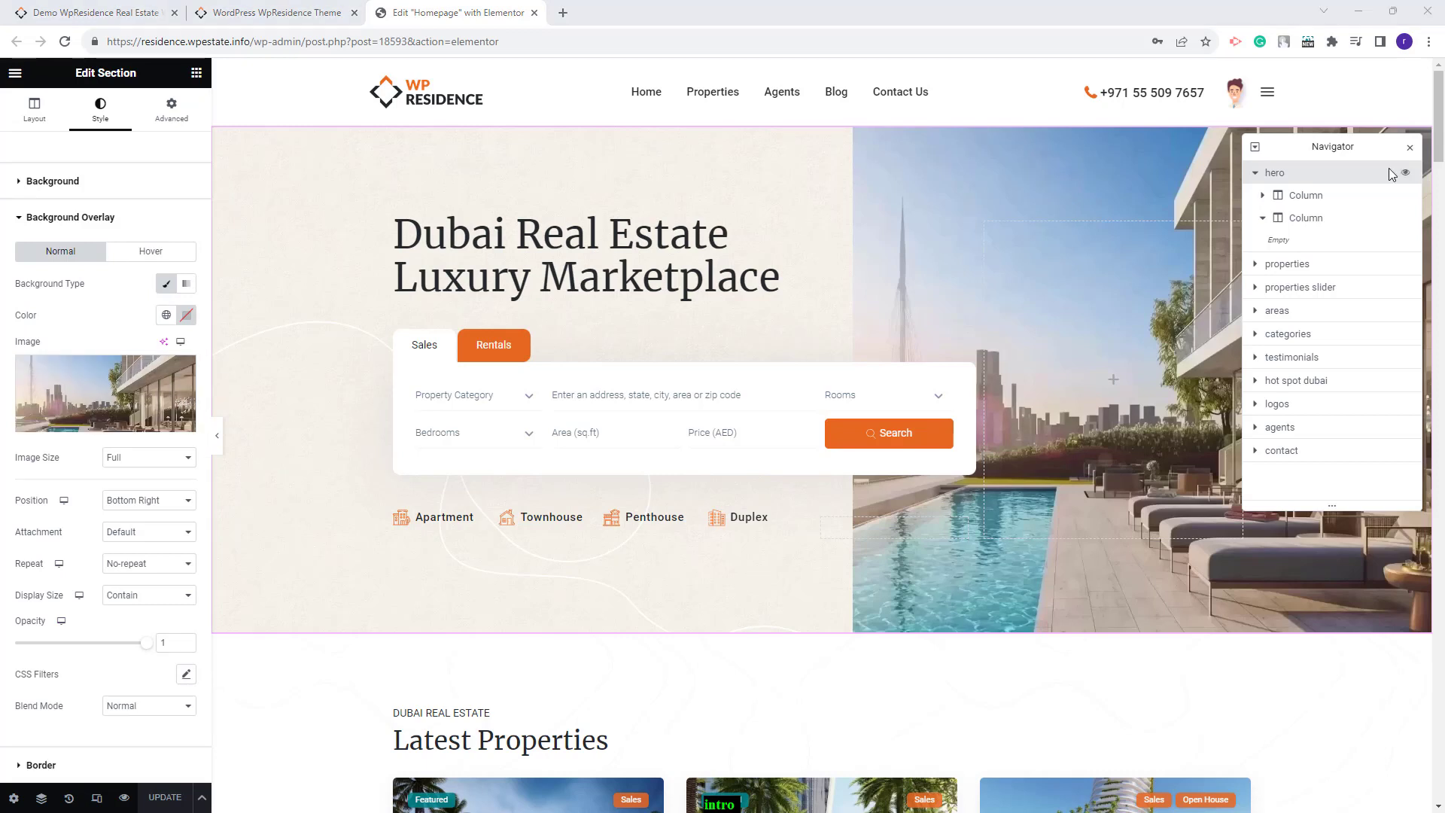
Examine the properties section, including the Latest Properties list's content settings and the DUBAI REAL ESTATE heading
left_click(1301, 267)
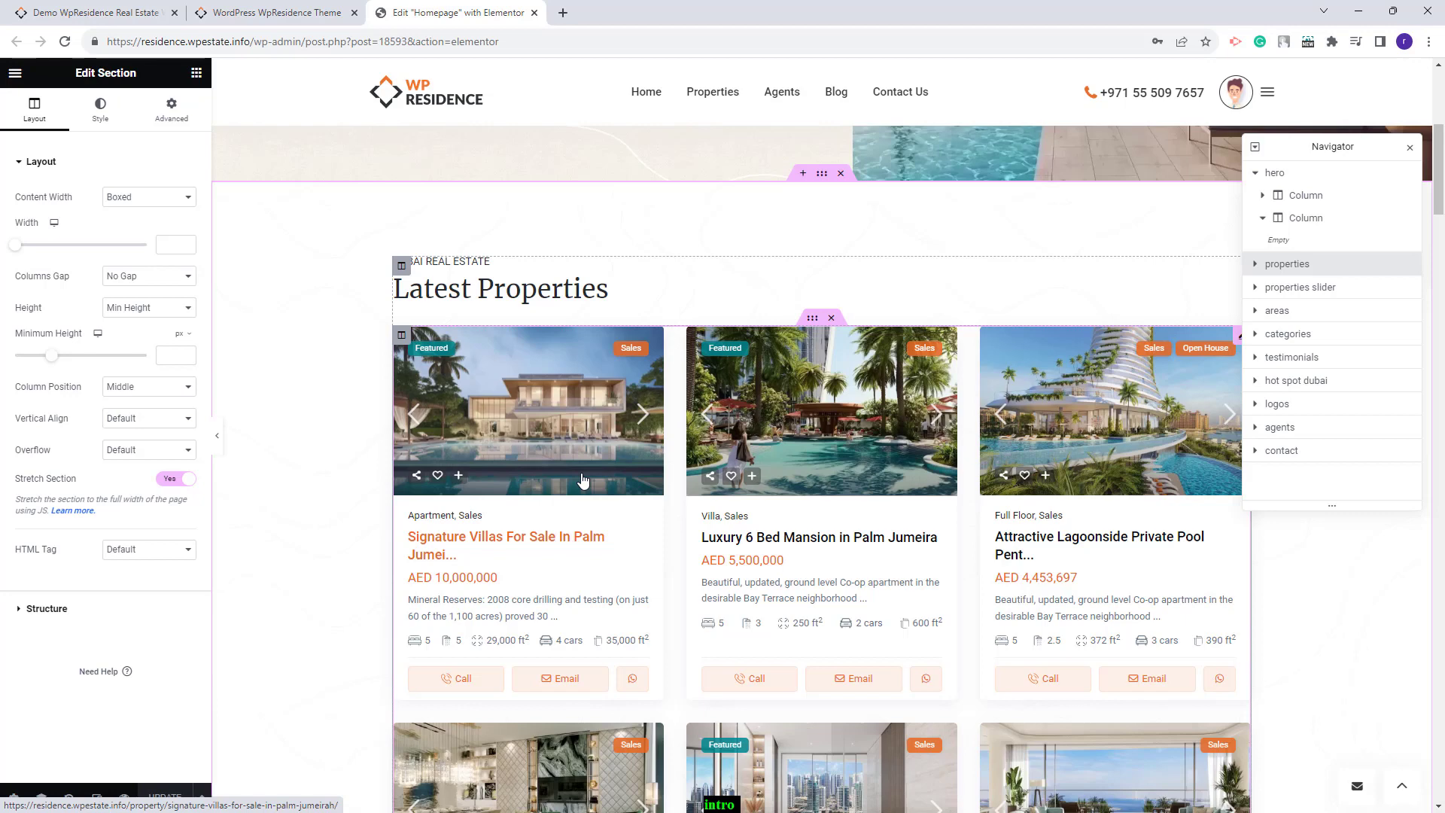
left_click(582, 480)
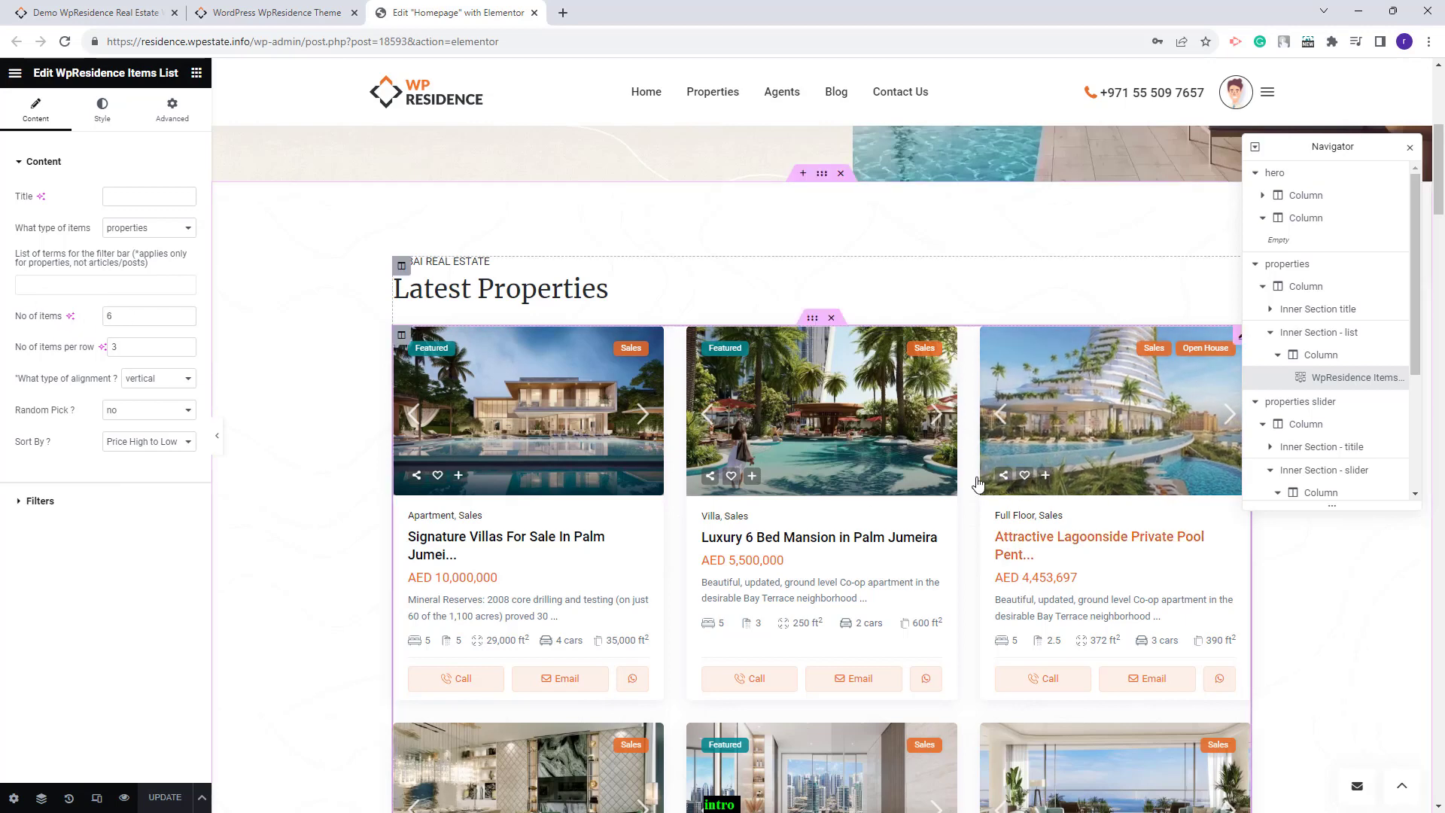
scroll(977, 386, "down", 2)
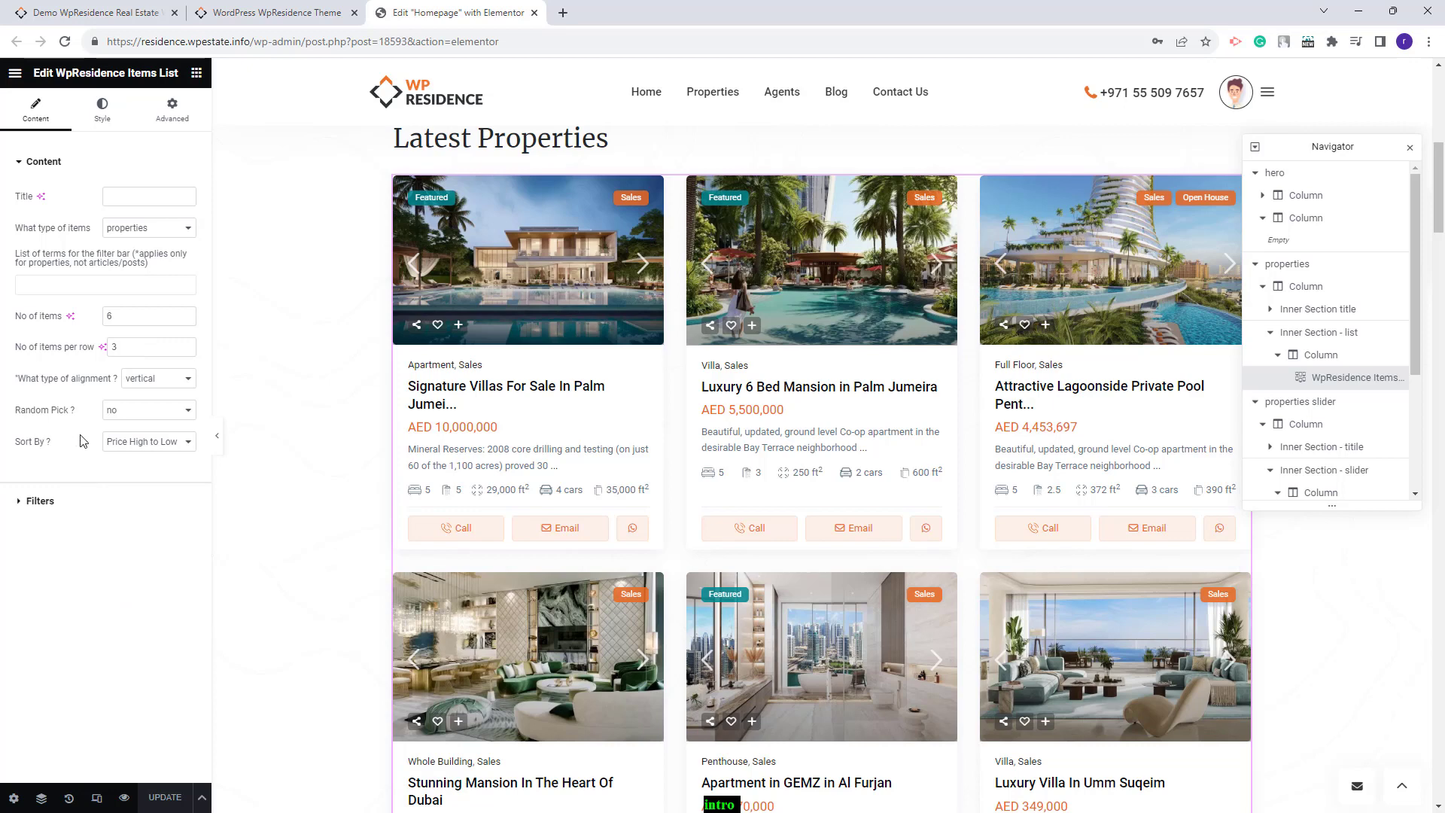
left_click(87, 499)
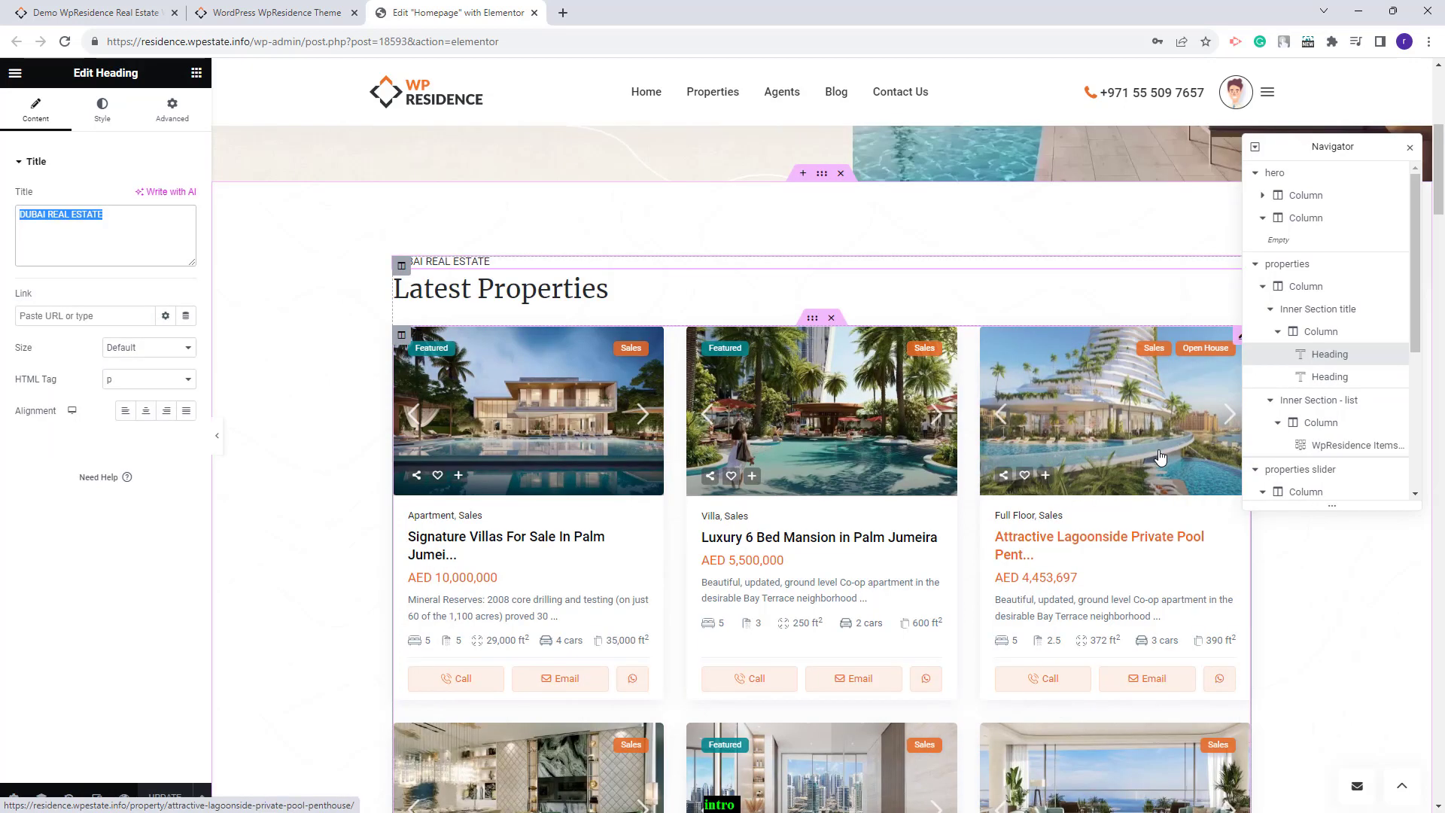
Examine the properties slider section: its Exclusive Deals and Featured Listings headings, and the slider's content and filter settings
left_click(1312, 470)
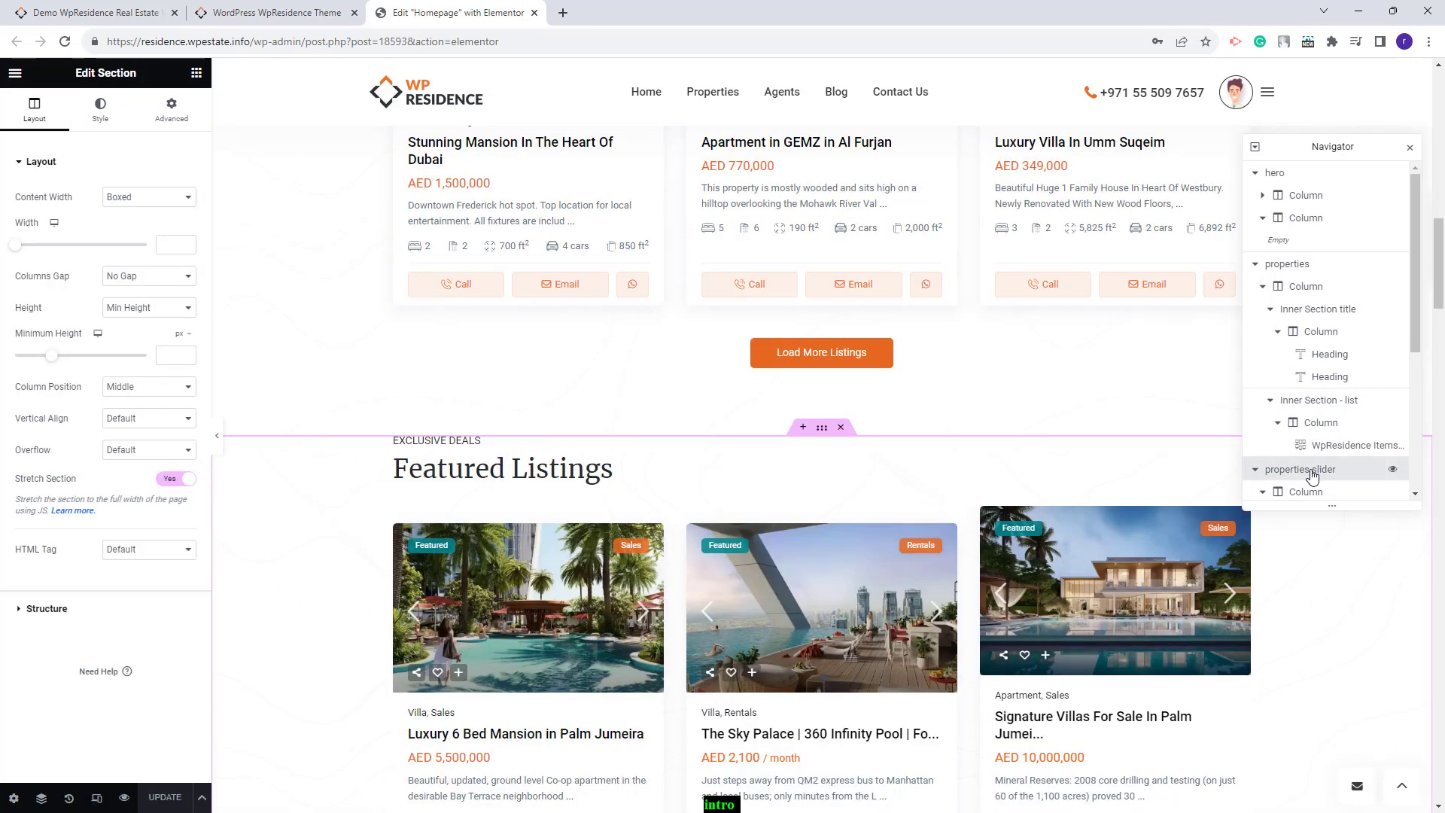
left_click(454, 441)
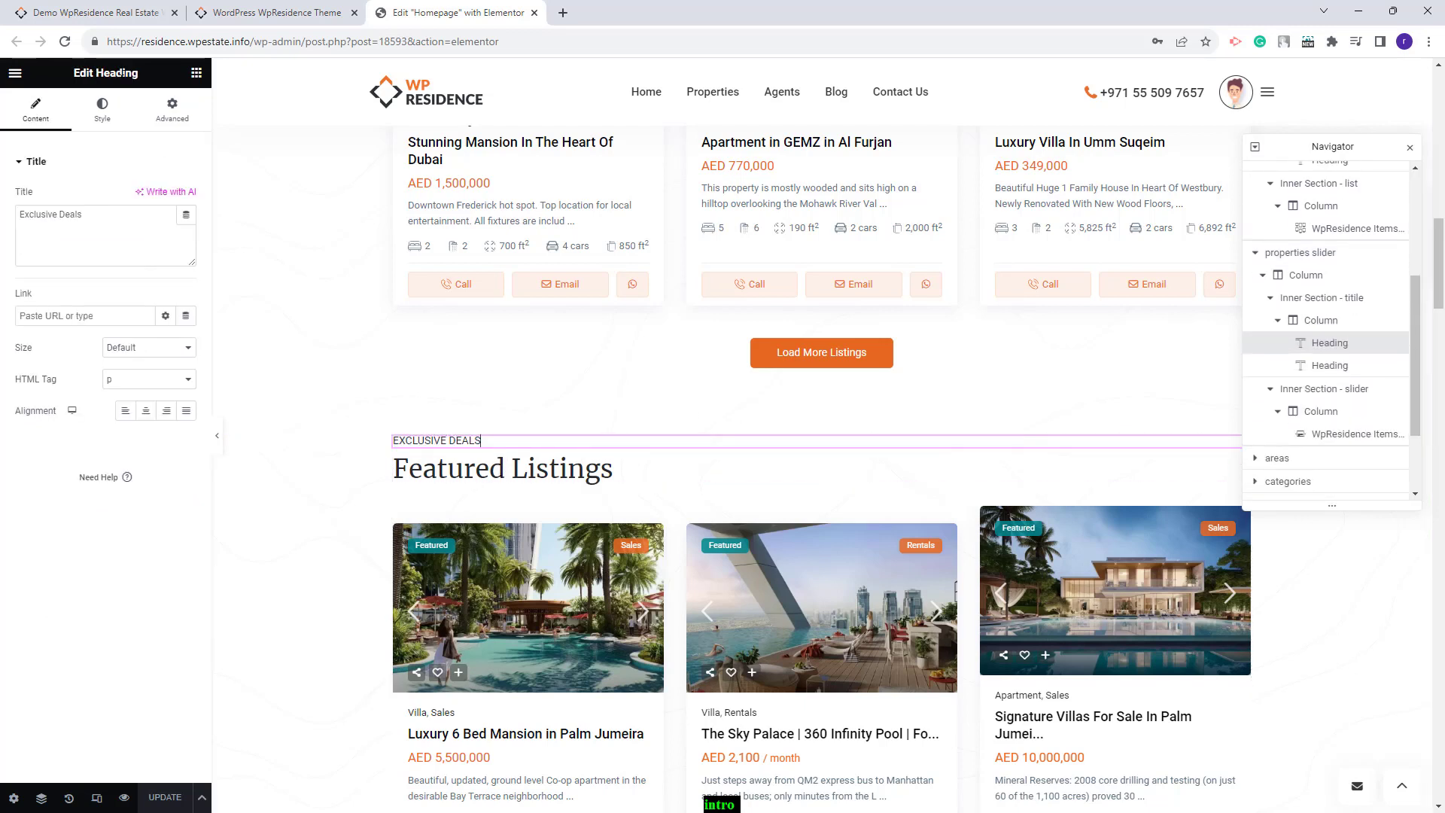
left_click(503, 468)
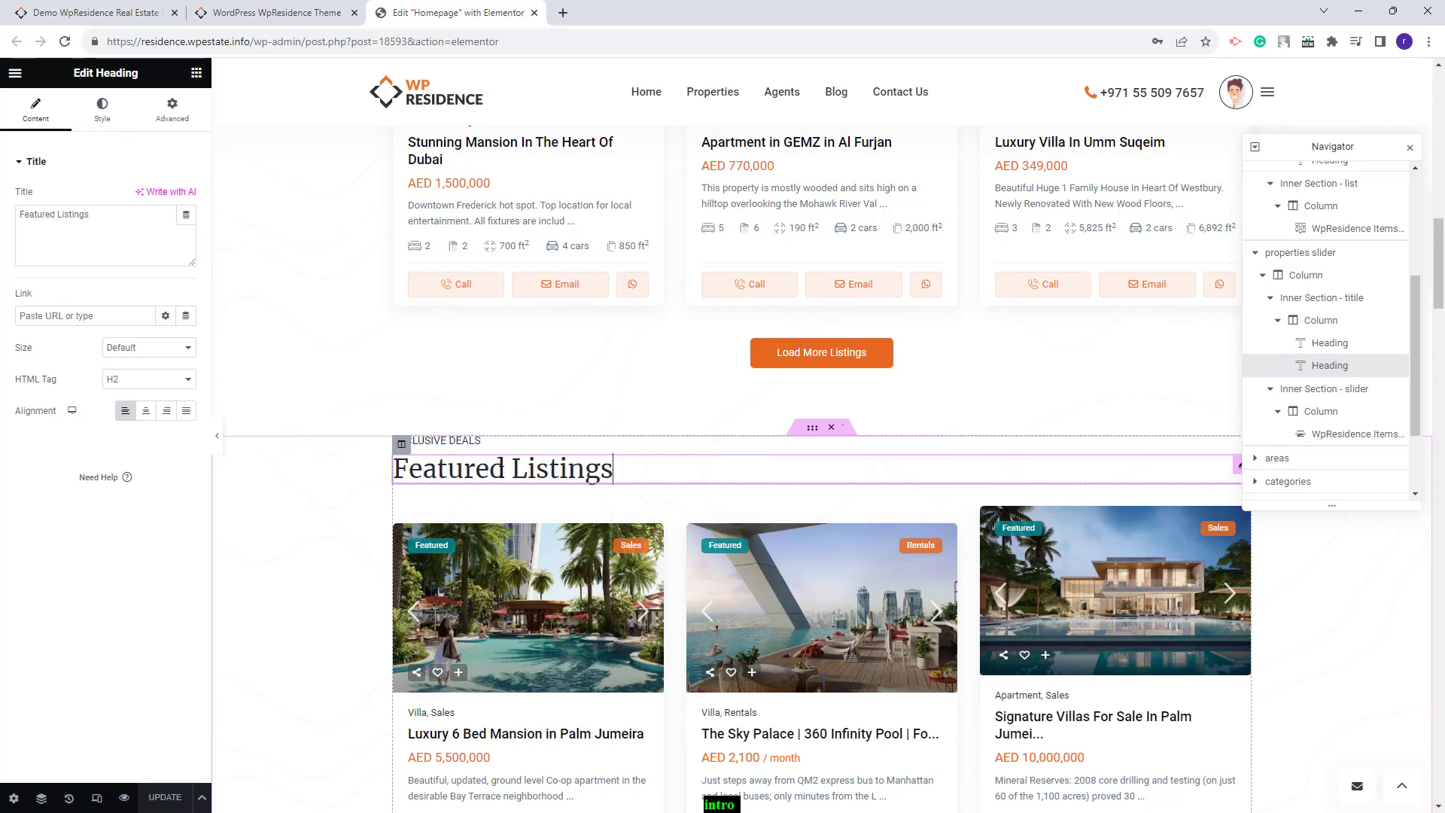
left_click(676, 649)
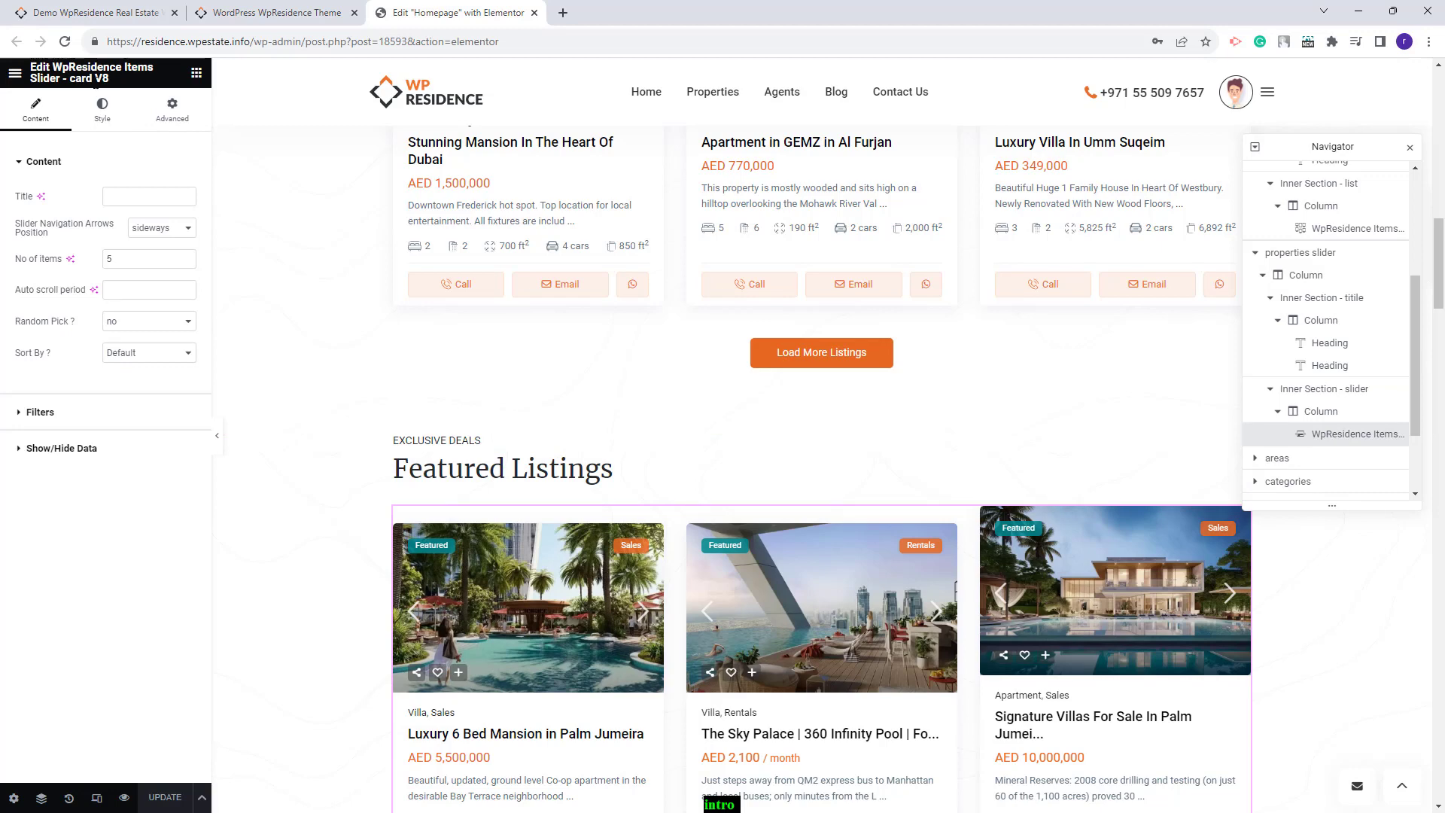
scroll(918, 462, "down", 3)
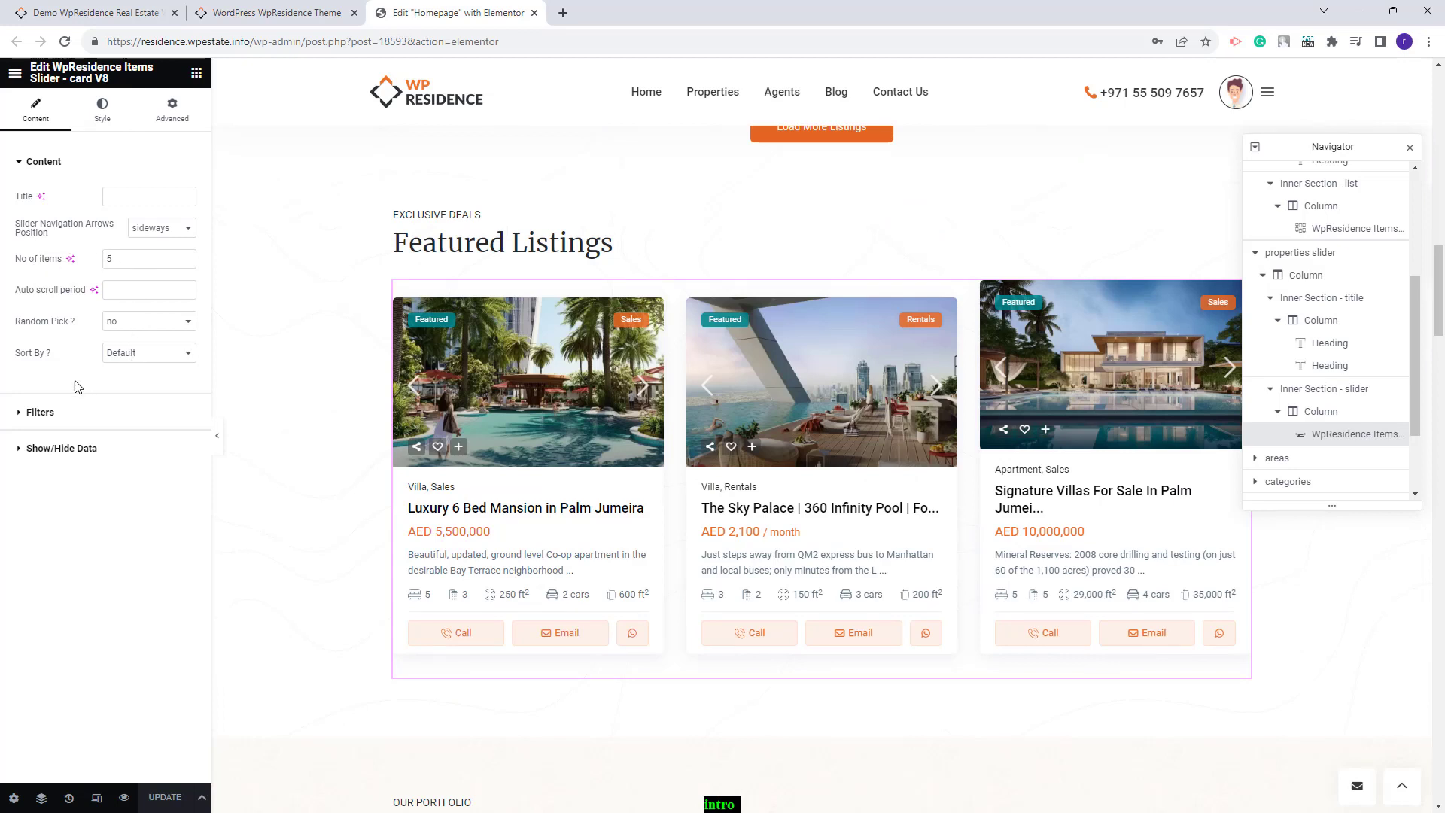
left_click(91, 420)
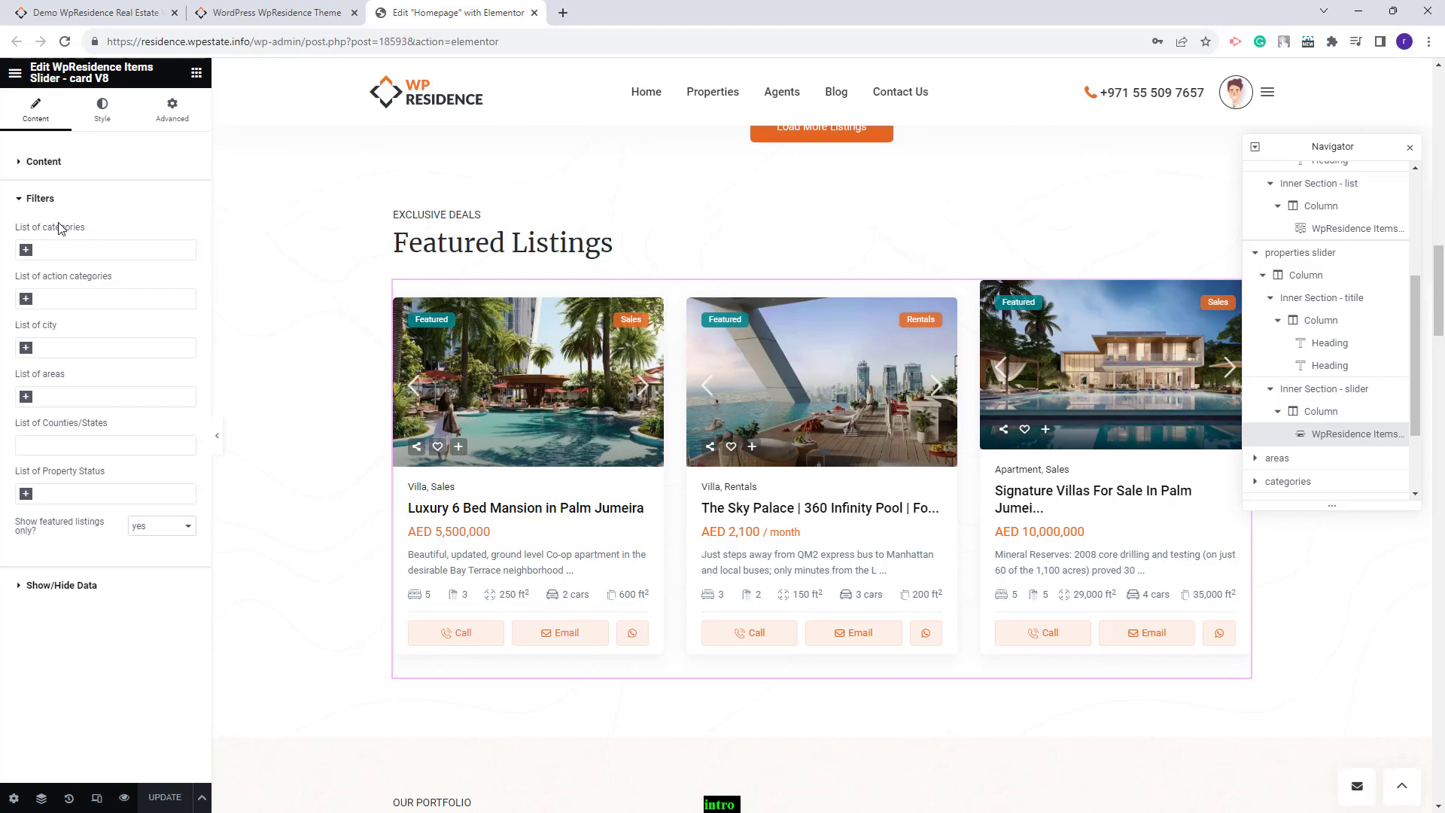
Review the Featured Listings slider's show/hide data options and look over the Properties by Area section
left_click(50, 587)
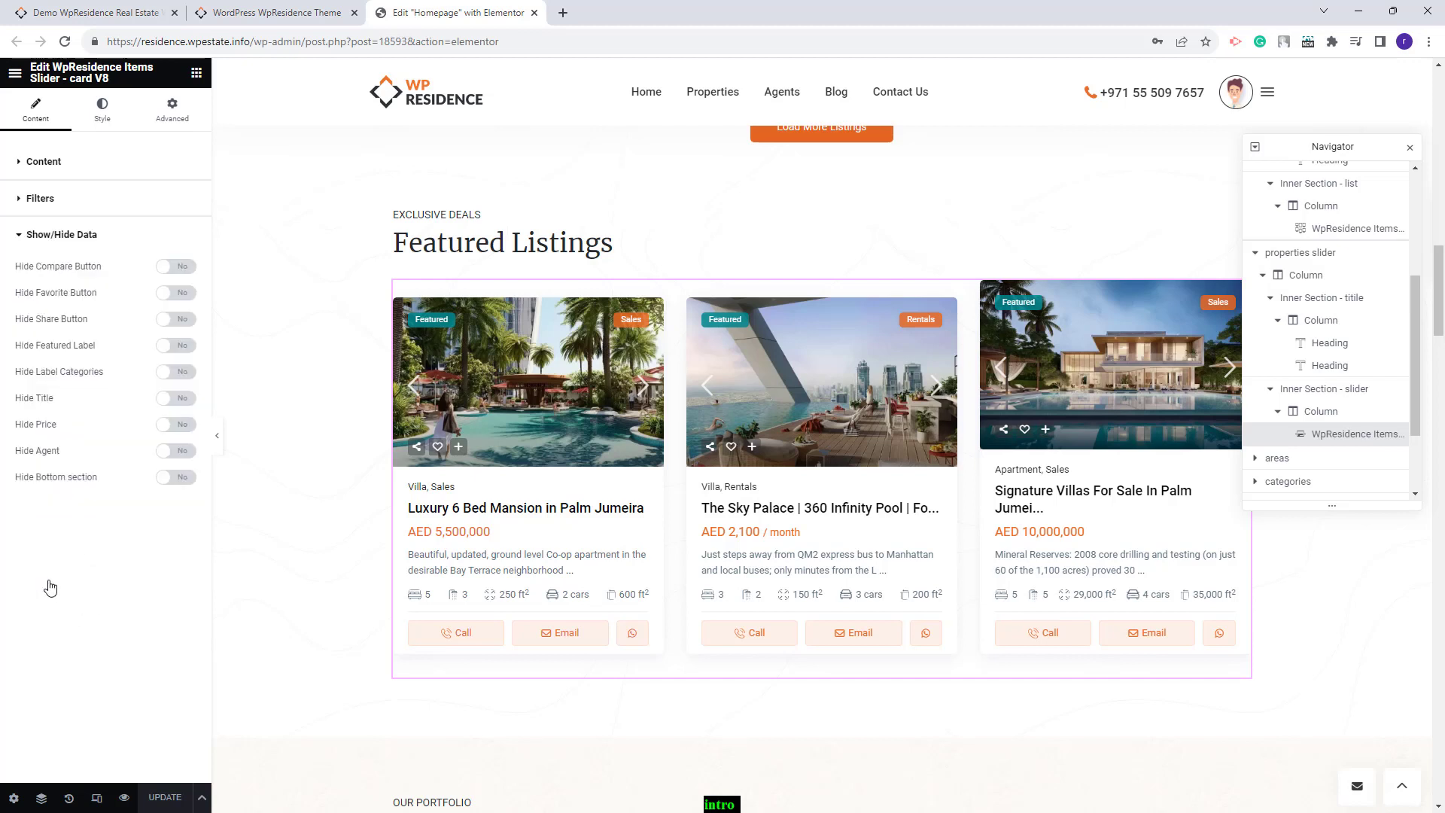
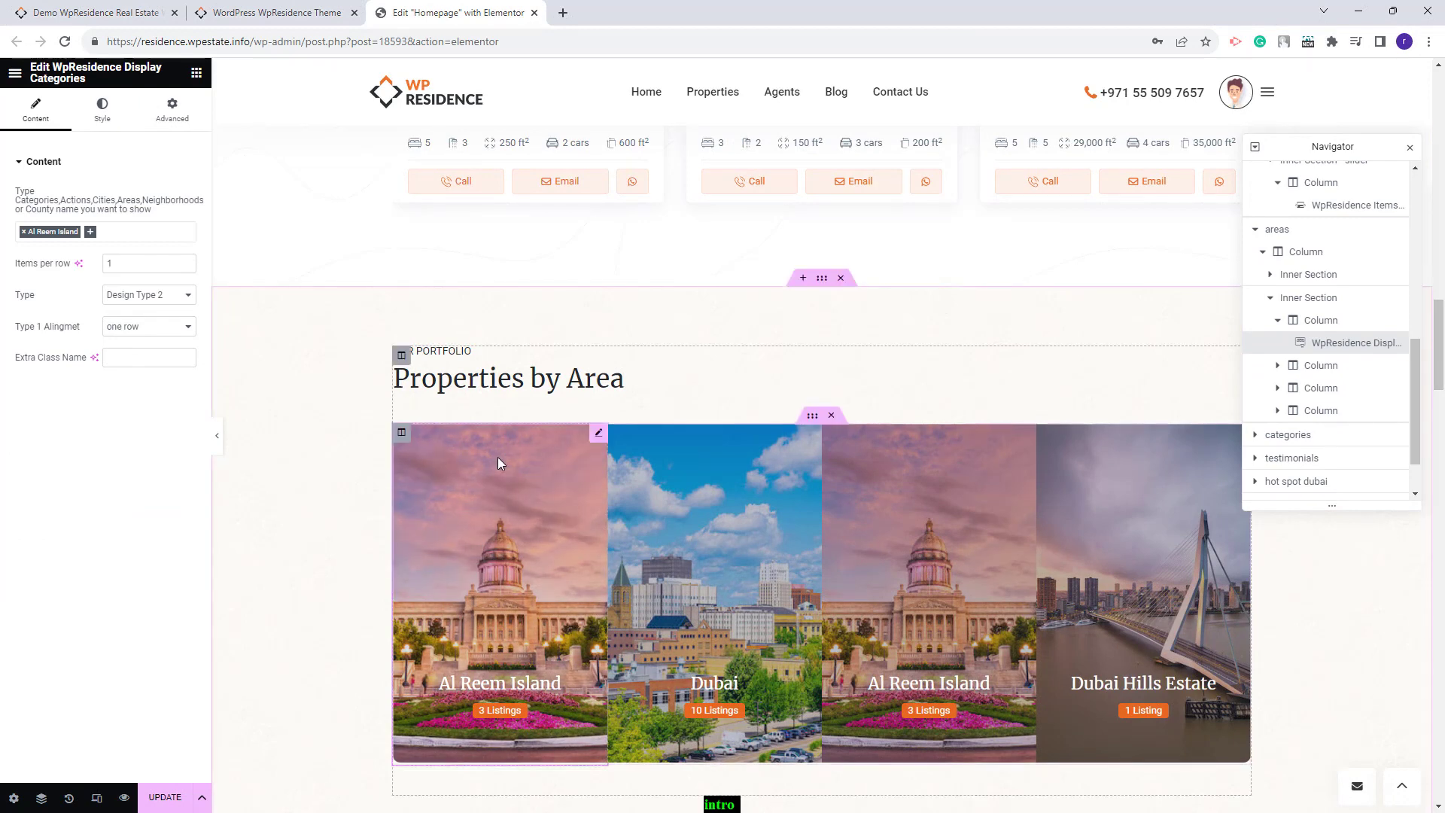
scroll(512, 459, "down", 8)
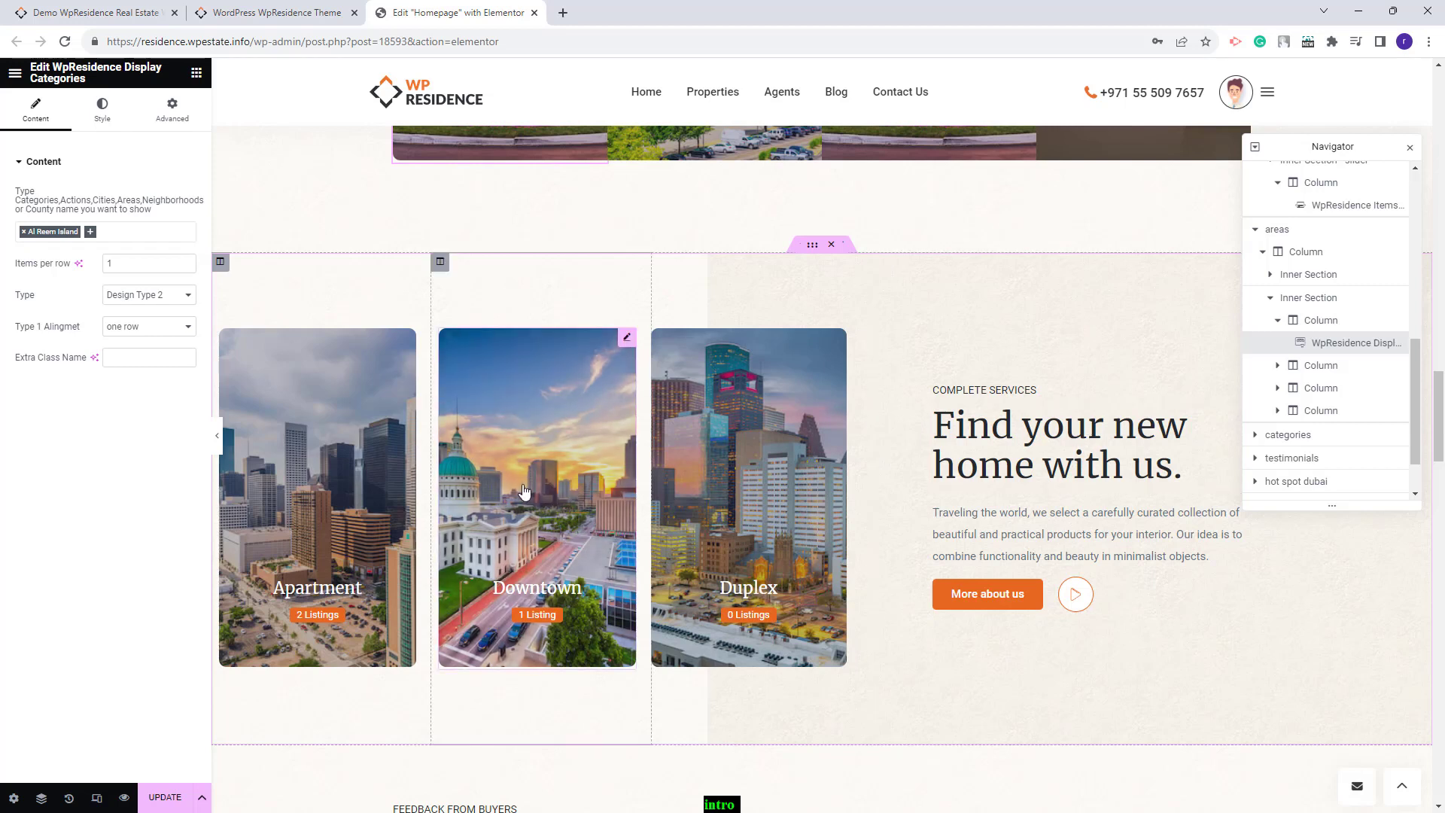
Examine the categories section's Find your new home with us heading, More about us button, and video player with its video location options
left_click(1065, 430)
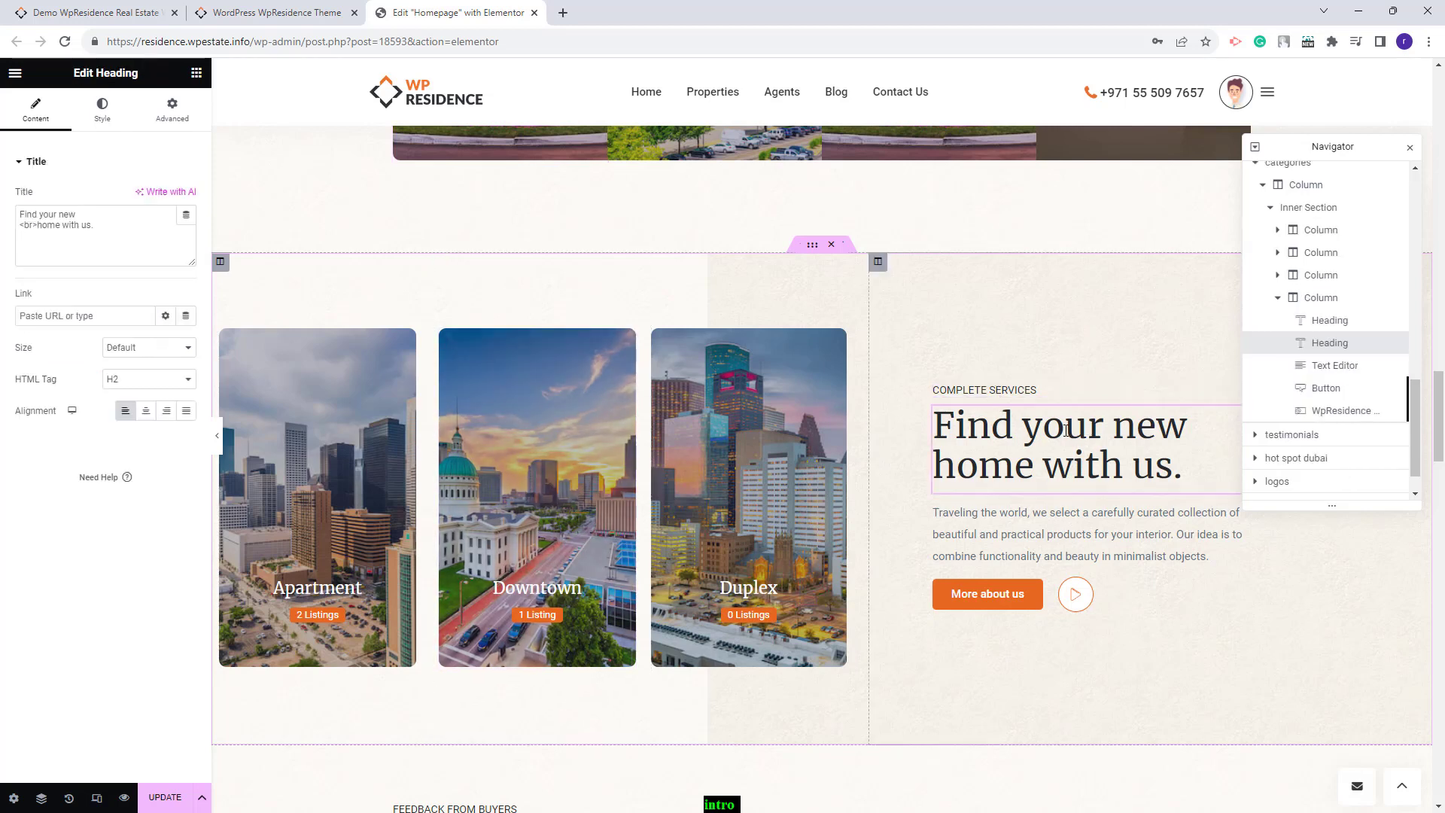
left_click(963, 596)
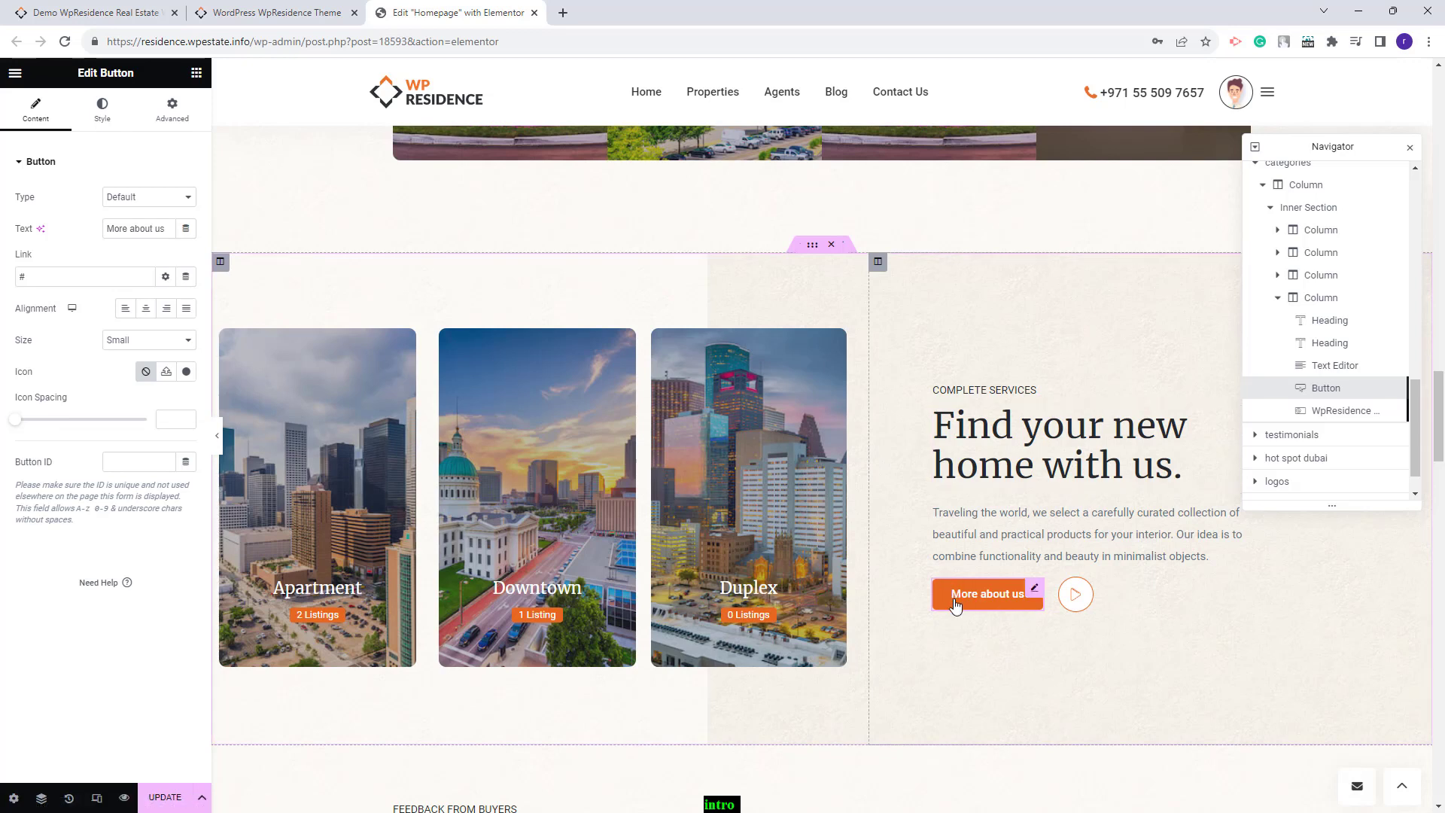
left_click(1086, 603)
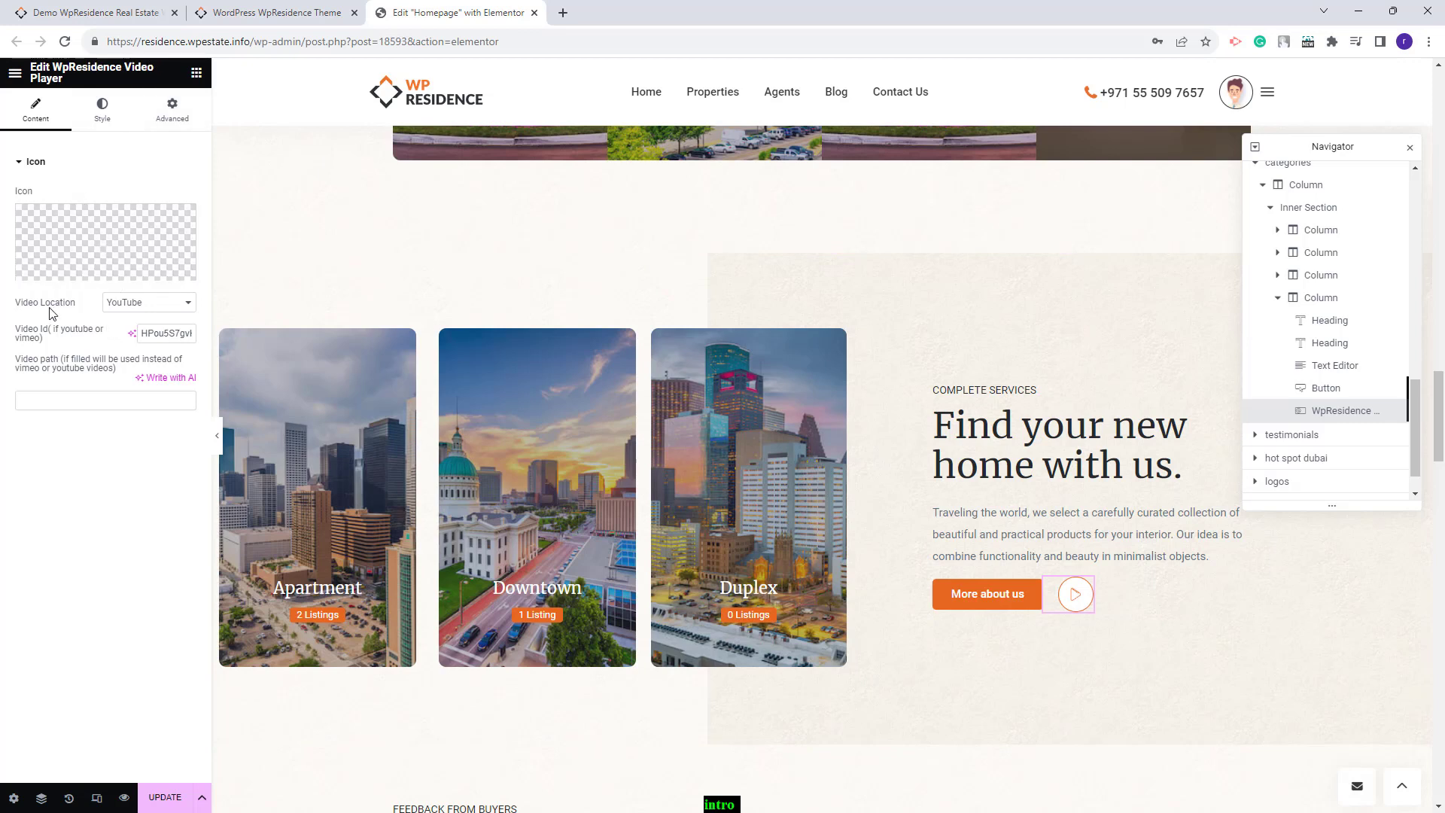
left_click(150, 304)
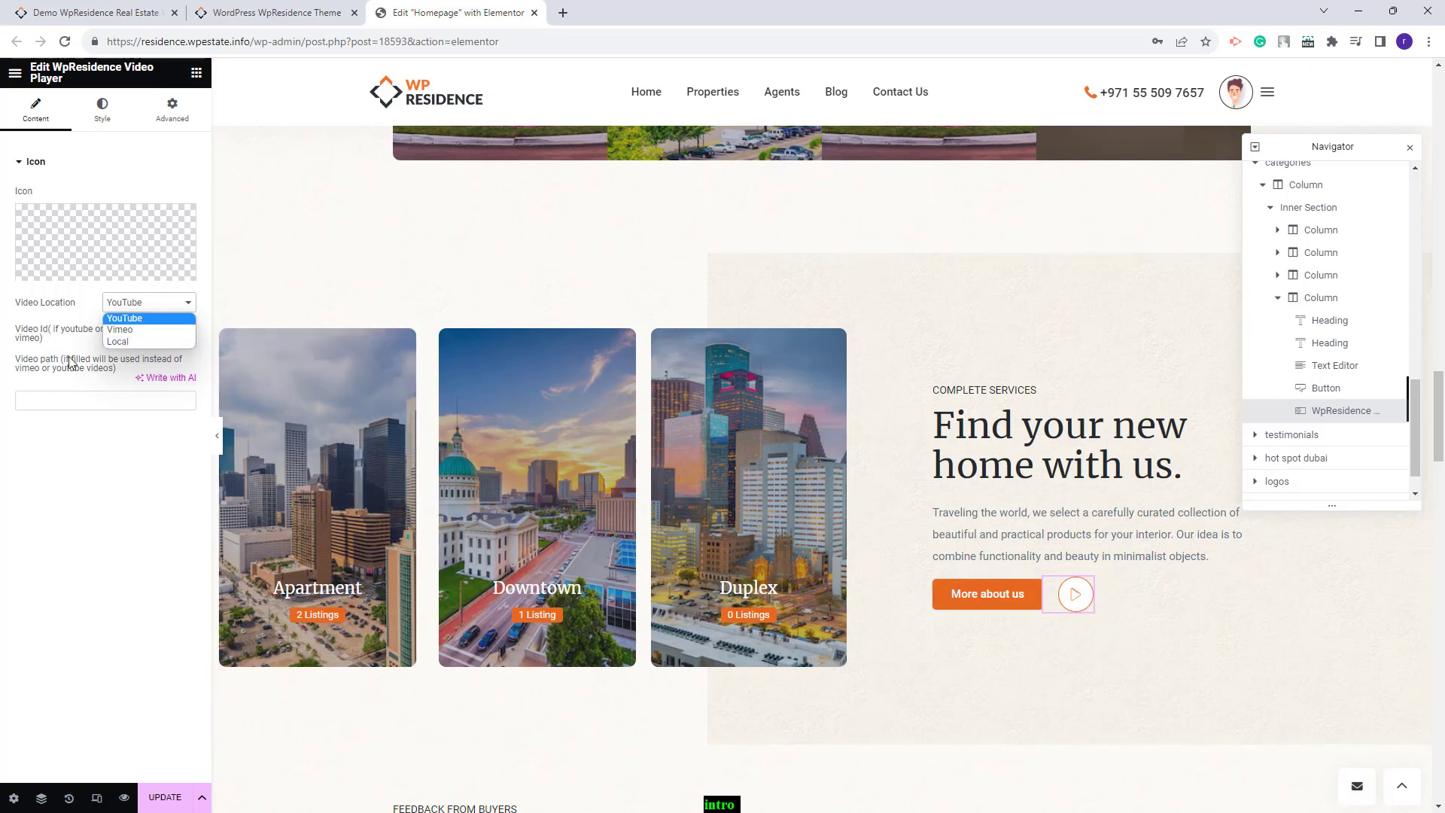
left_click(888, 387)
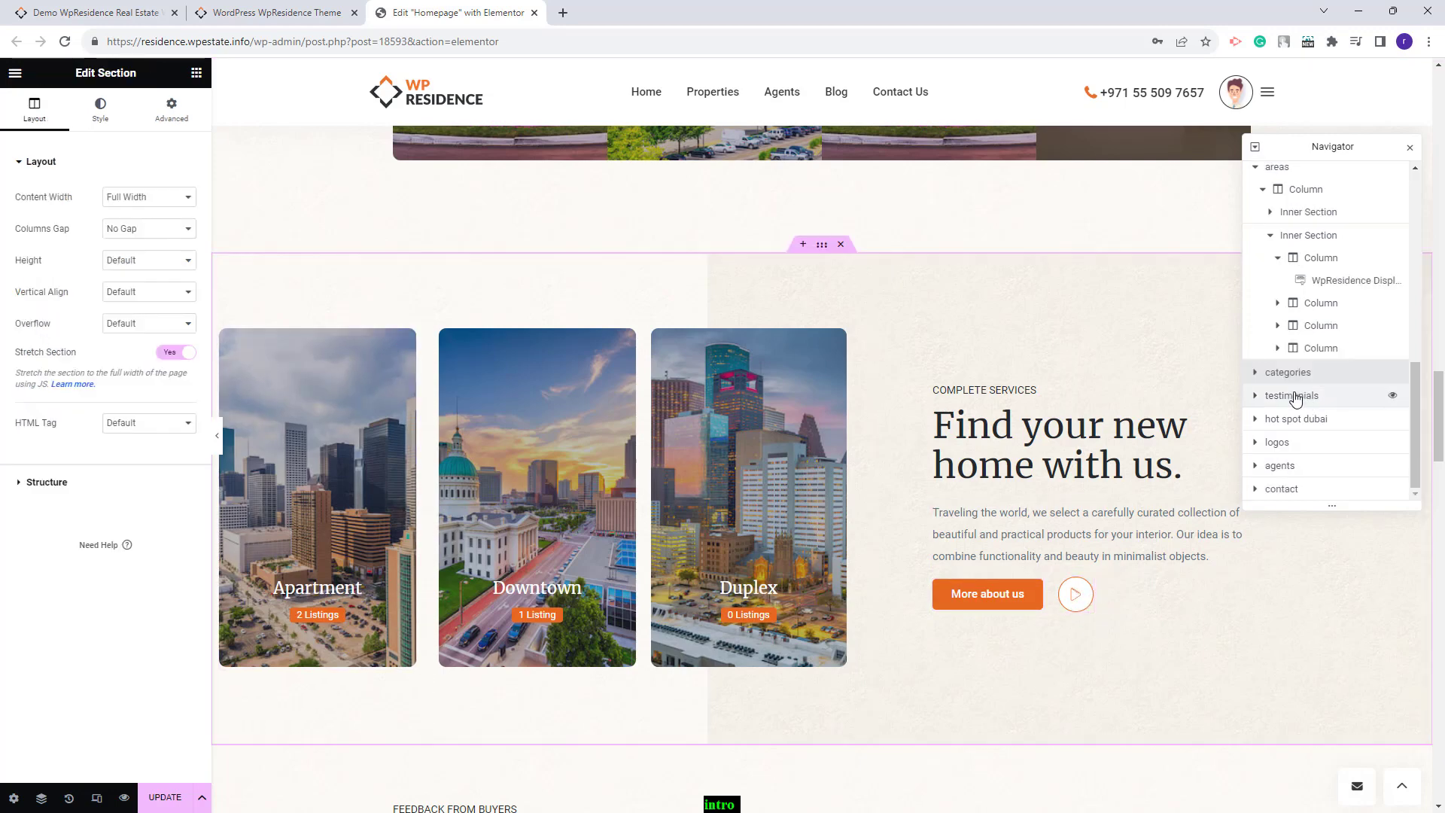
Examine the Clients Testimonials section and the content settings of its first two testimonials
left_click(1296, 398)
scroll(938, 436, "down", 10)
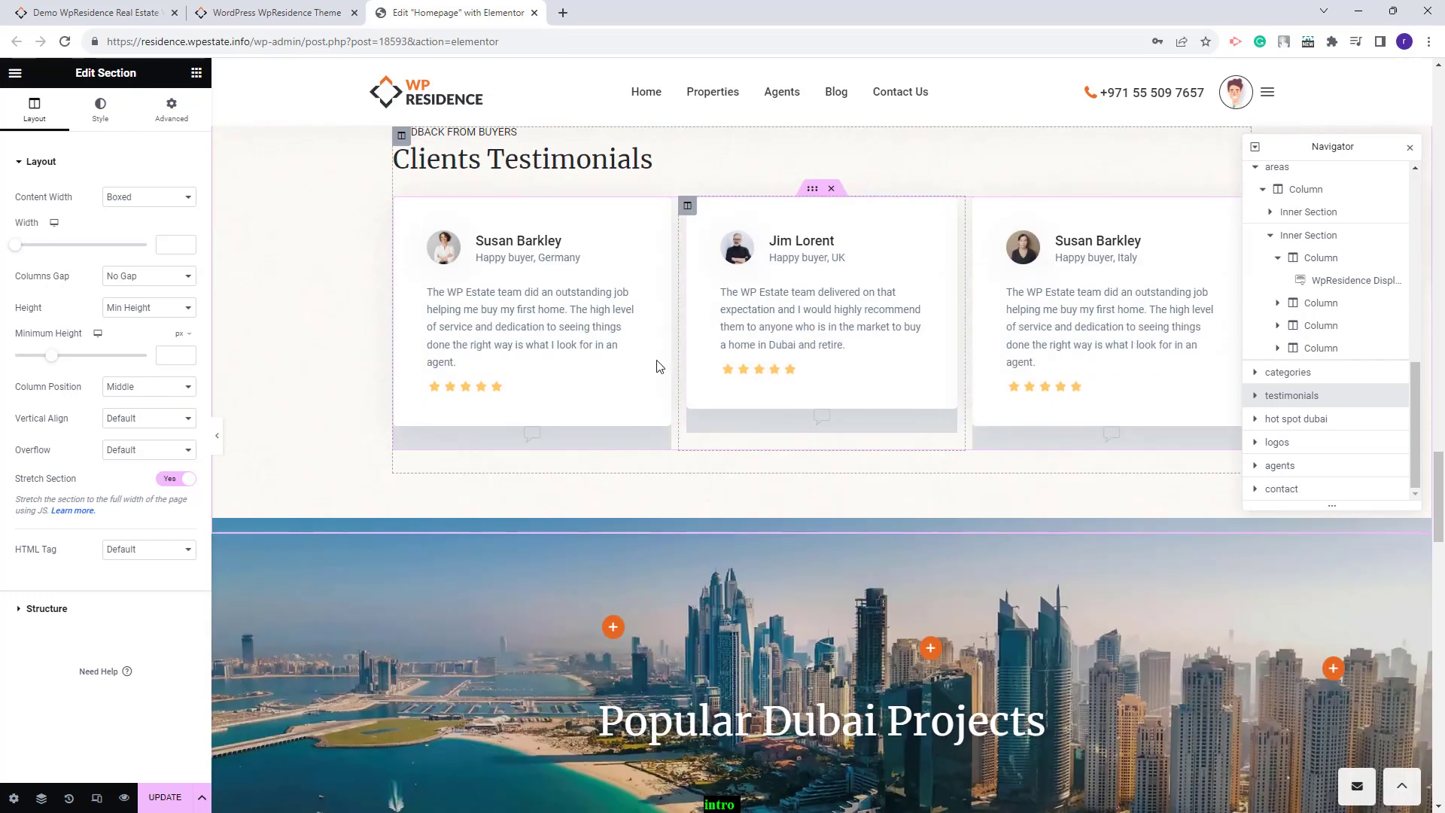
left_click(659, 361)
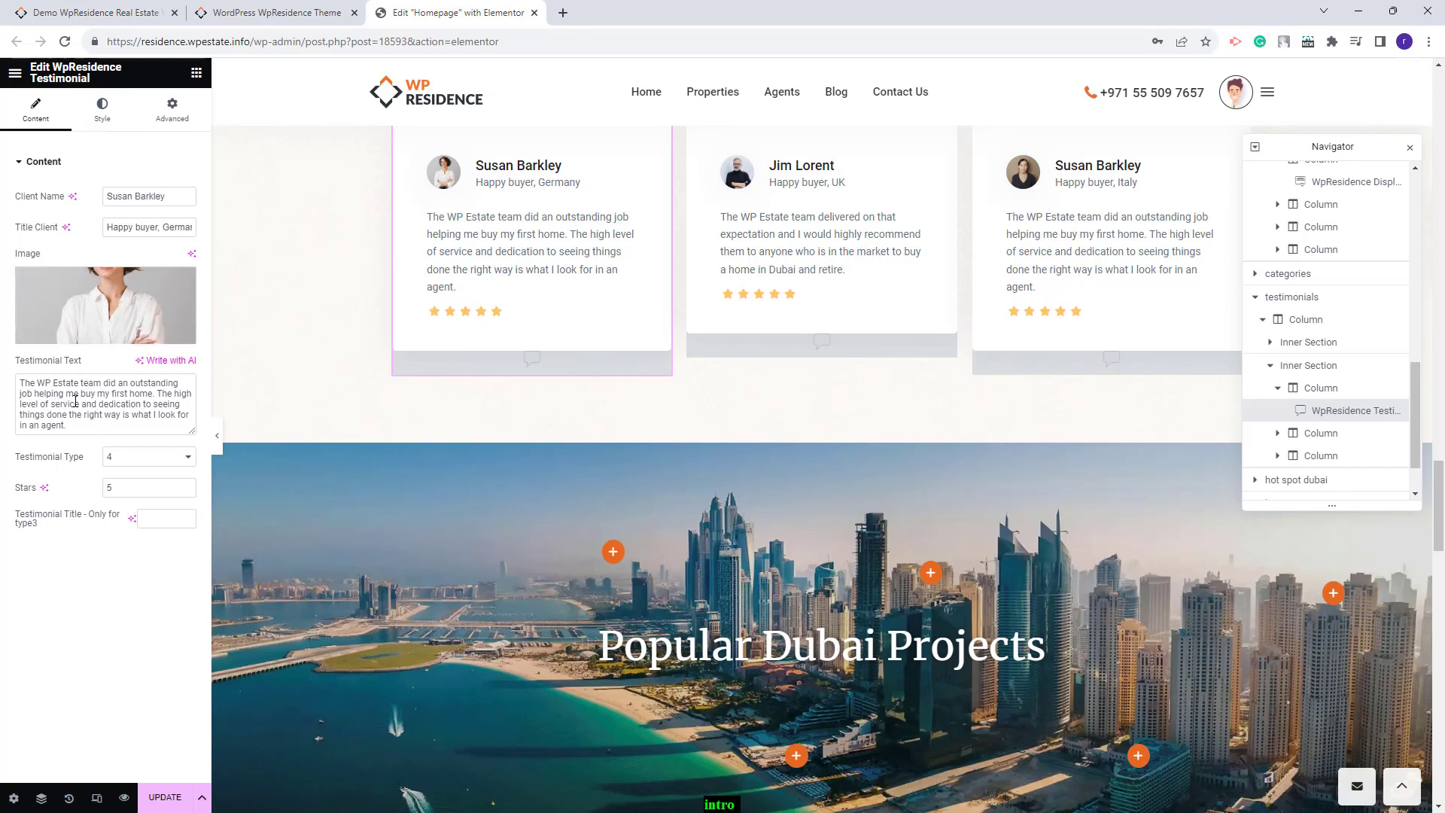
left_click(940, 342)
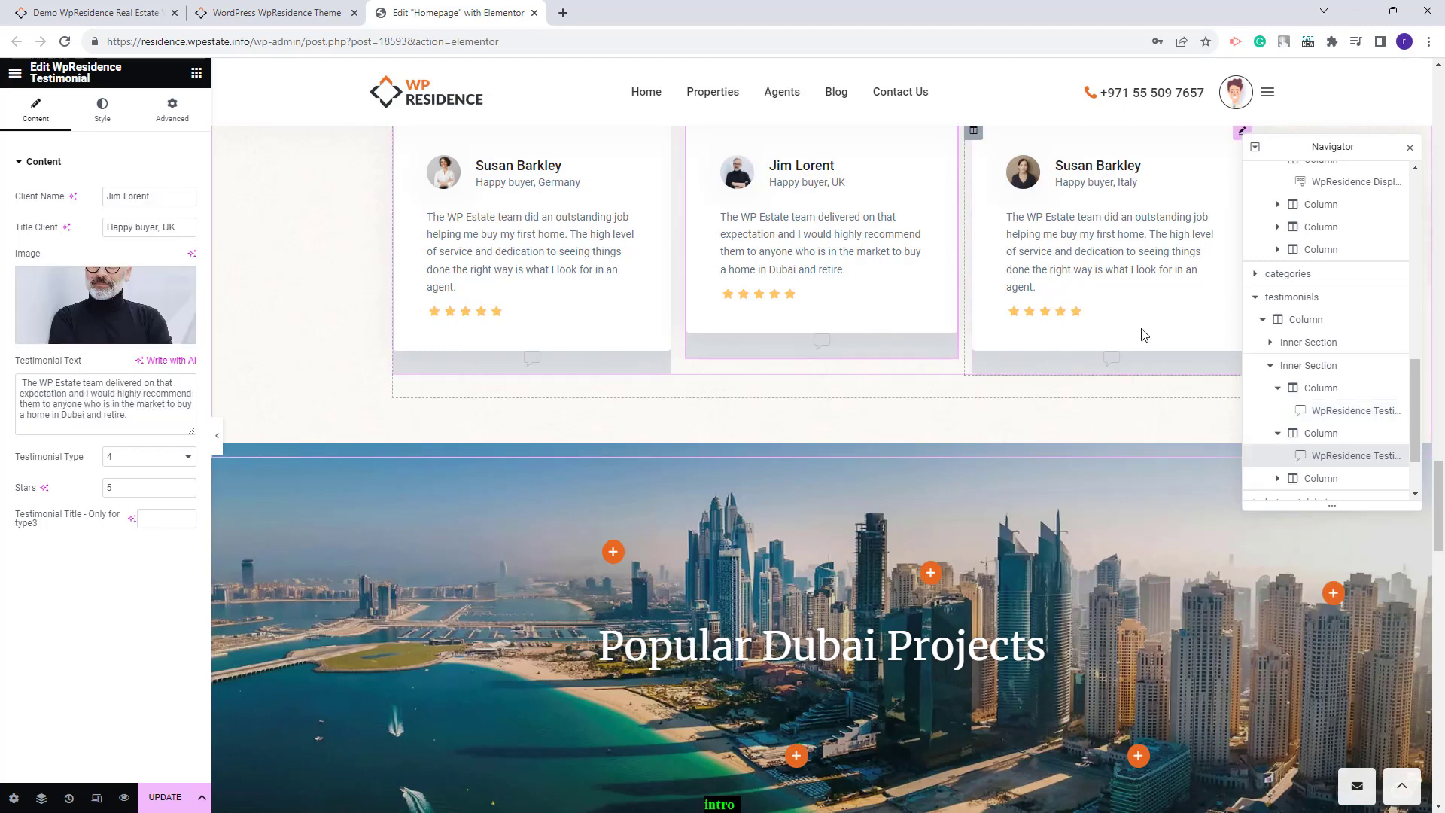
Inspect the hot spot dubai section's image and the content of its first hotspot item, Peninsula Four
scroll(1309, 419, "down", 1)
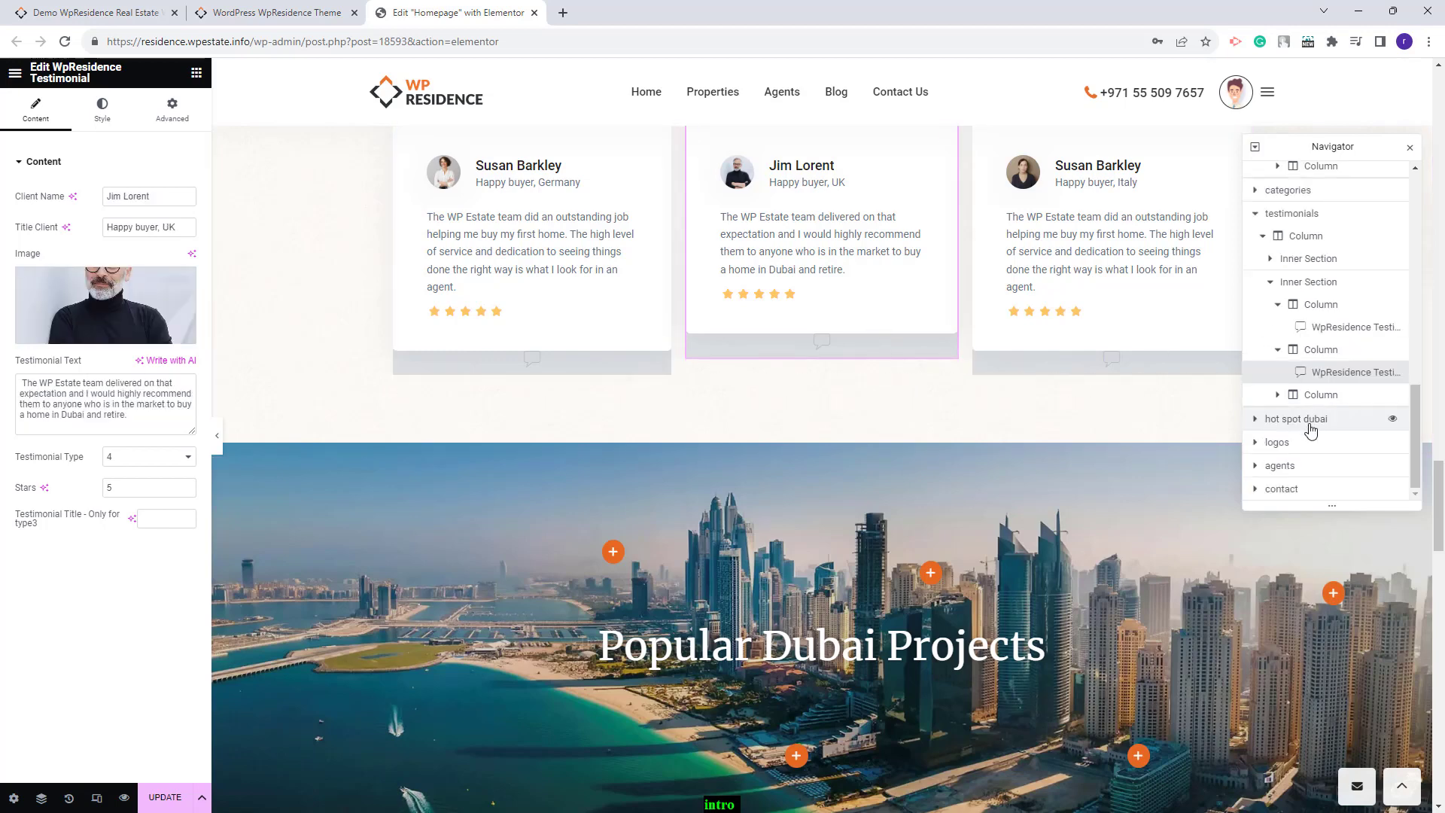
left_click(1309, 420)
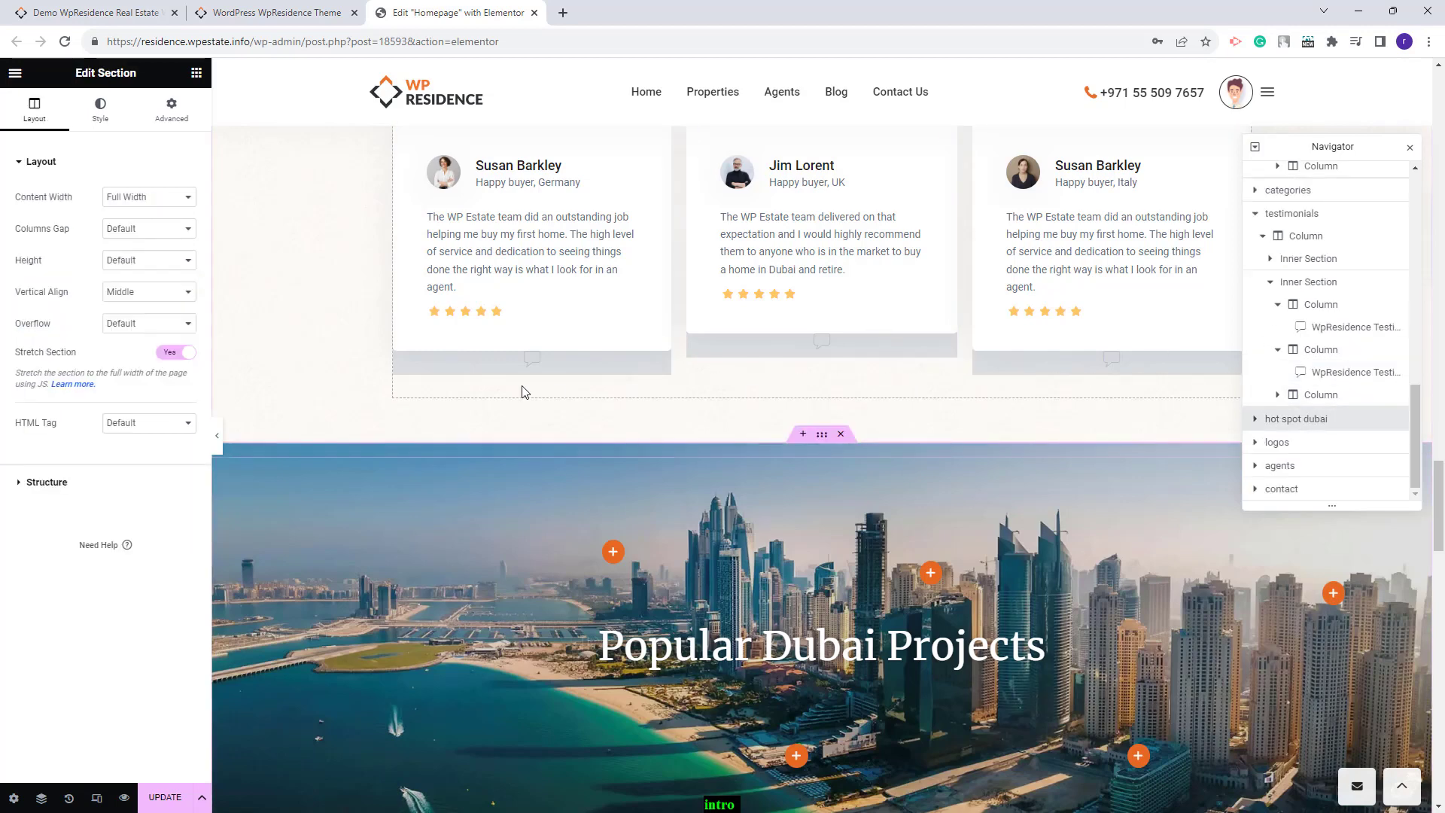
left_click(519, 385)
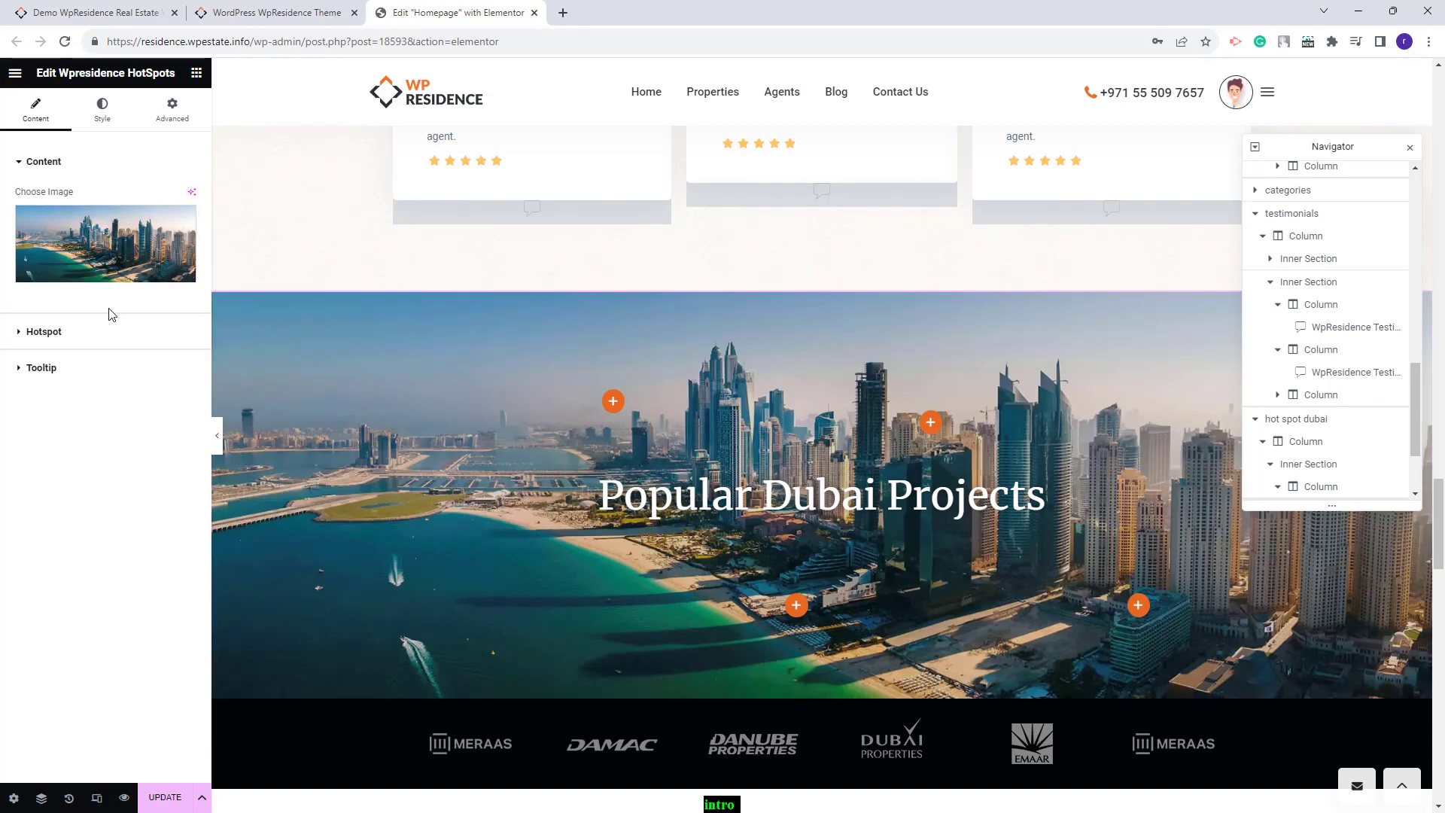
left_click(107, 332)
left_click(74, 256)
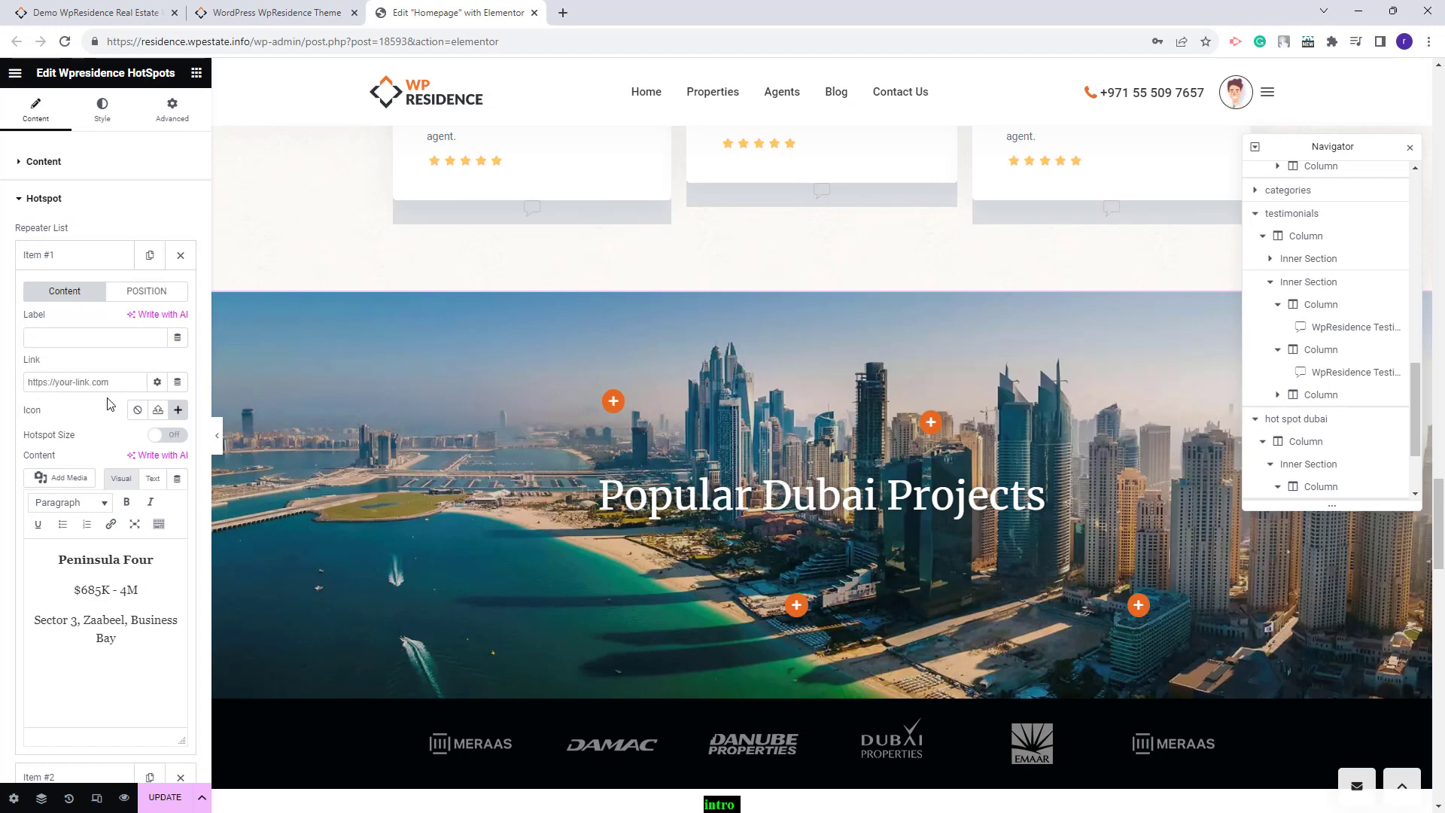
Check the logos section and its image carousel settings
left_click(603, 553)
scroll(604, 550, "down", 3)
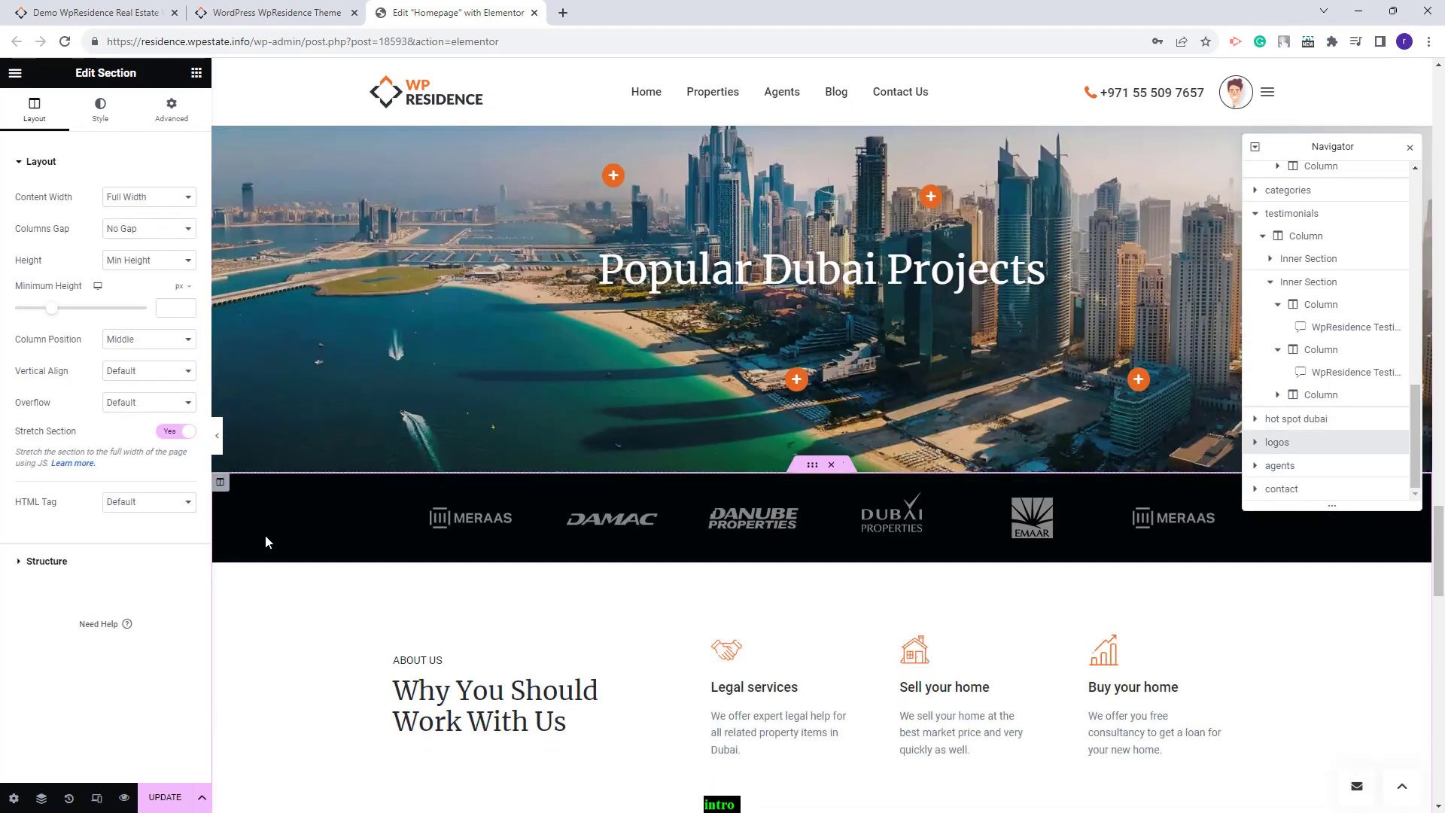
left_click(486, 517)
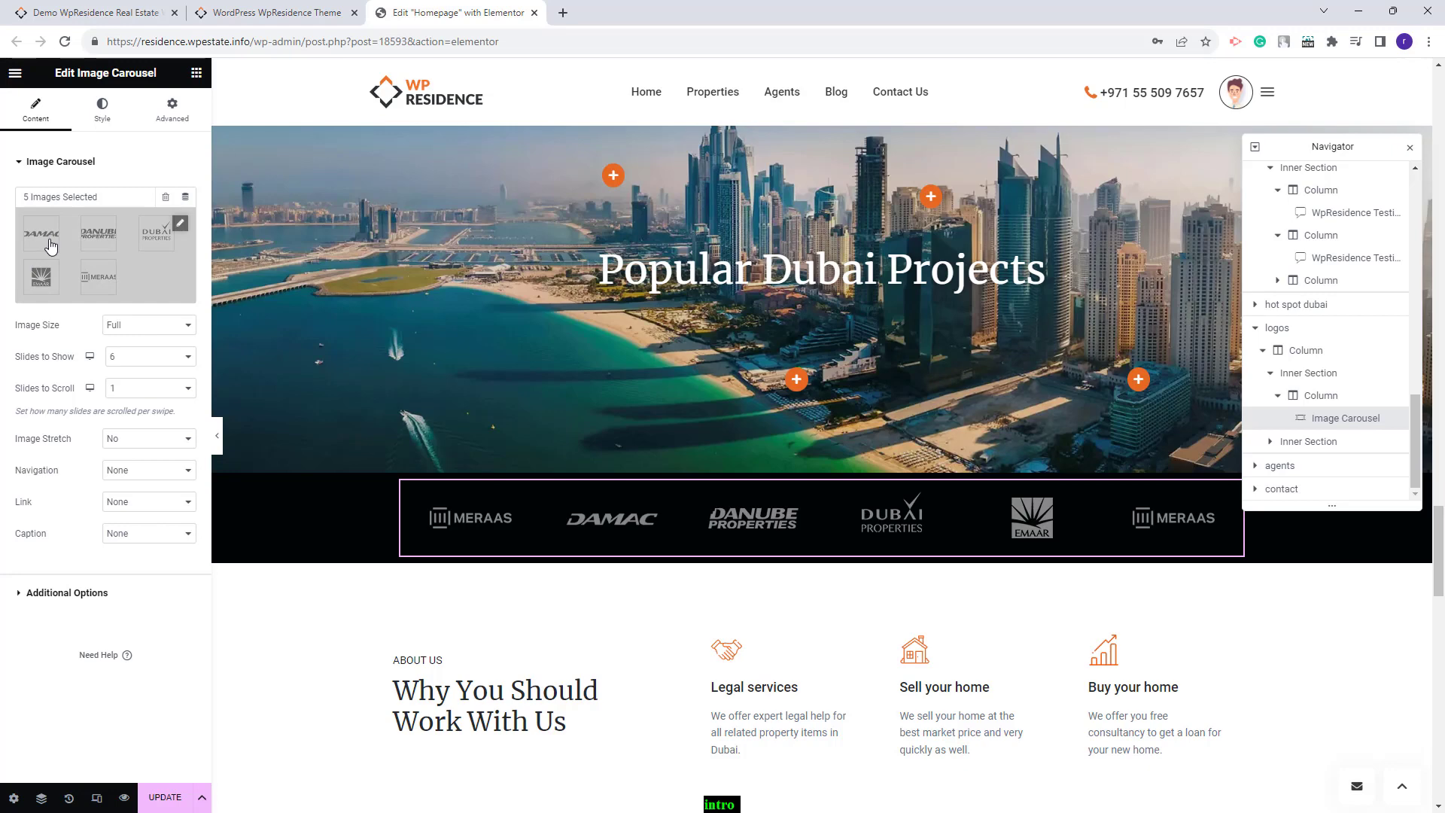
Inspect the Why You Should Work With Us heading and the Legal services icon's settings
left_click(1308, 441)
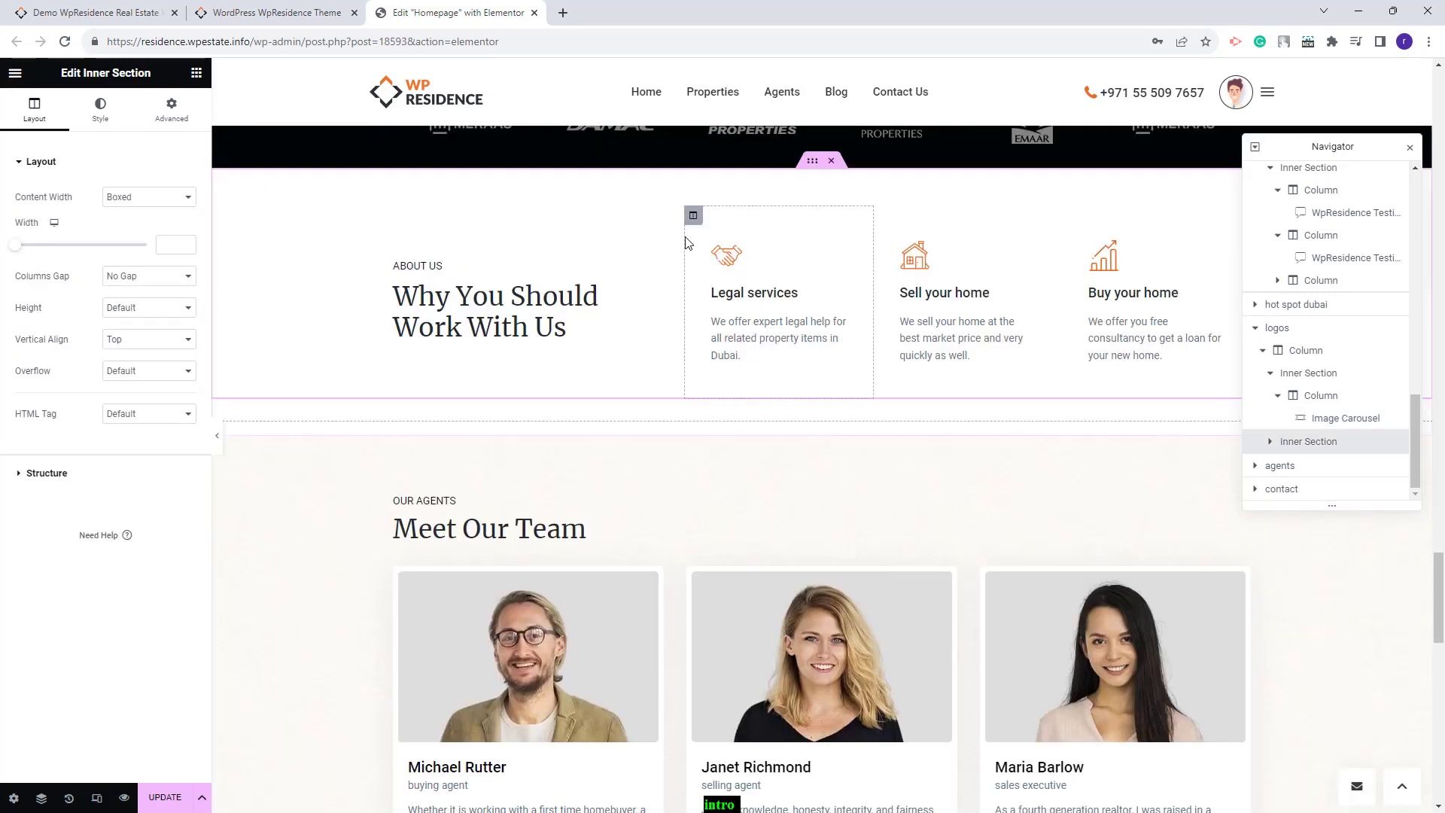
left_click(495, 310)
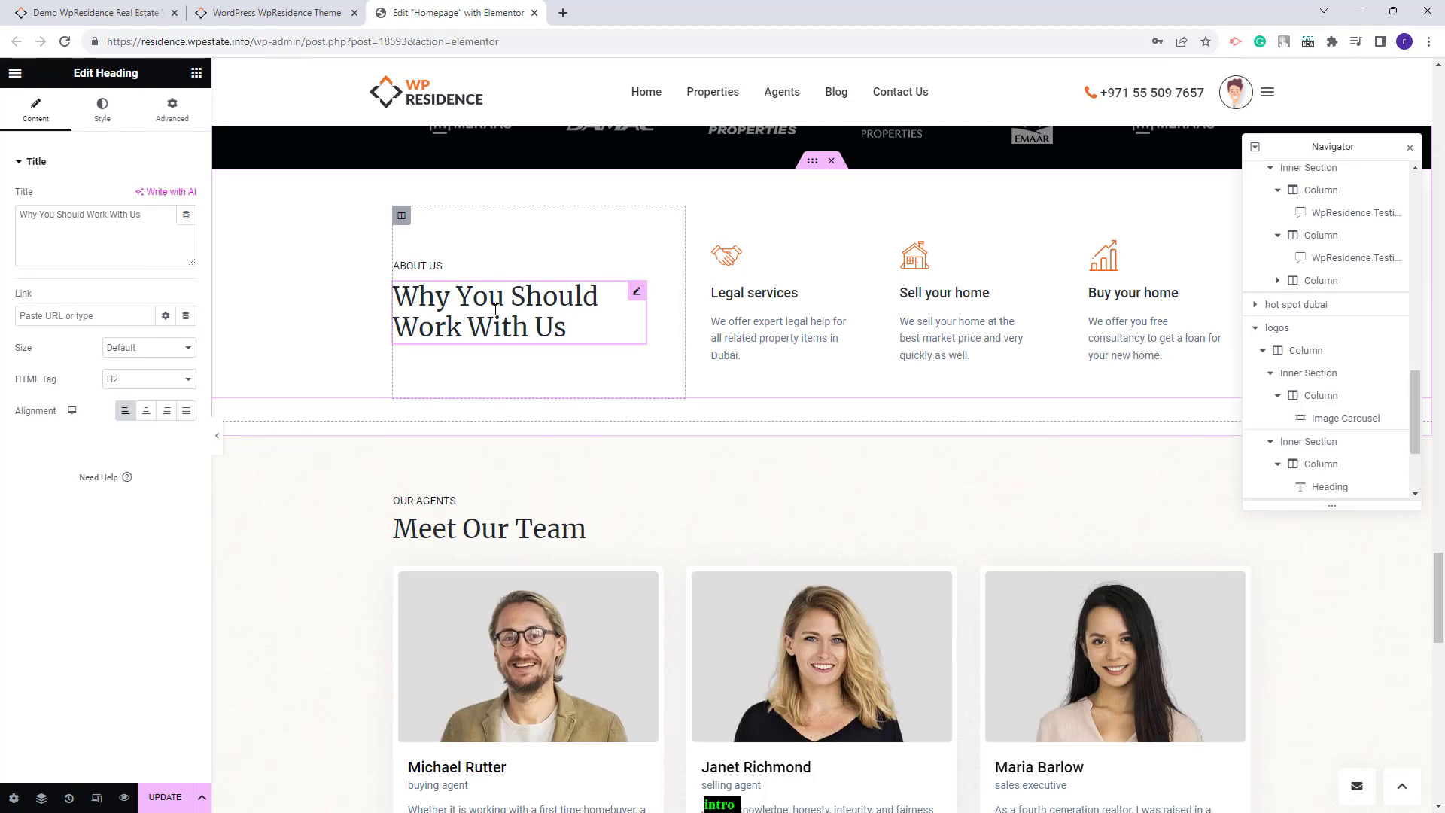
left_click(783, 336)
left_click(748, 253)
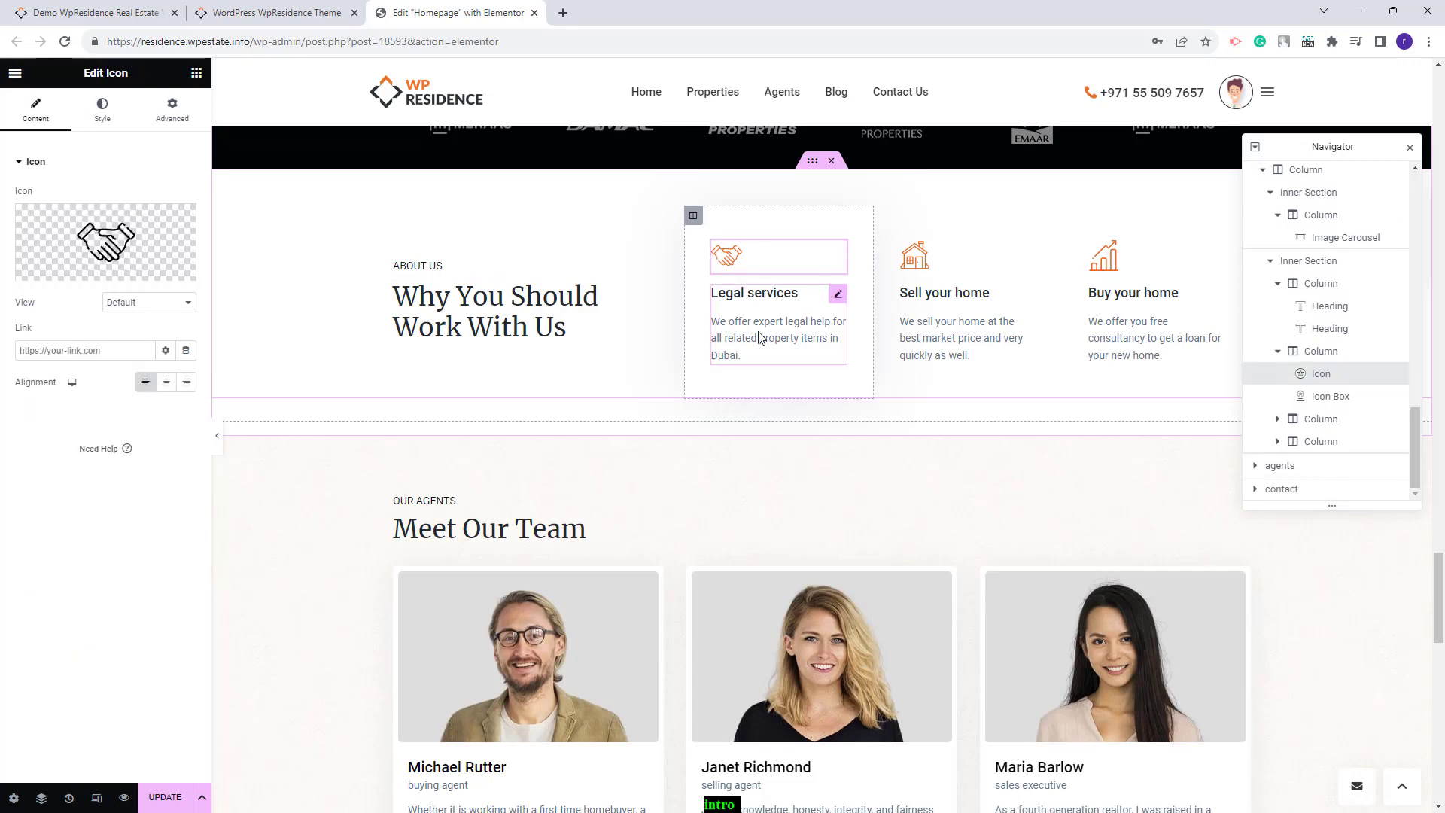
left_click(760, 336)
left_click(753, 252)
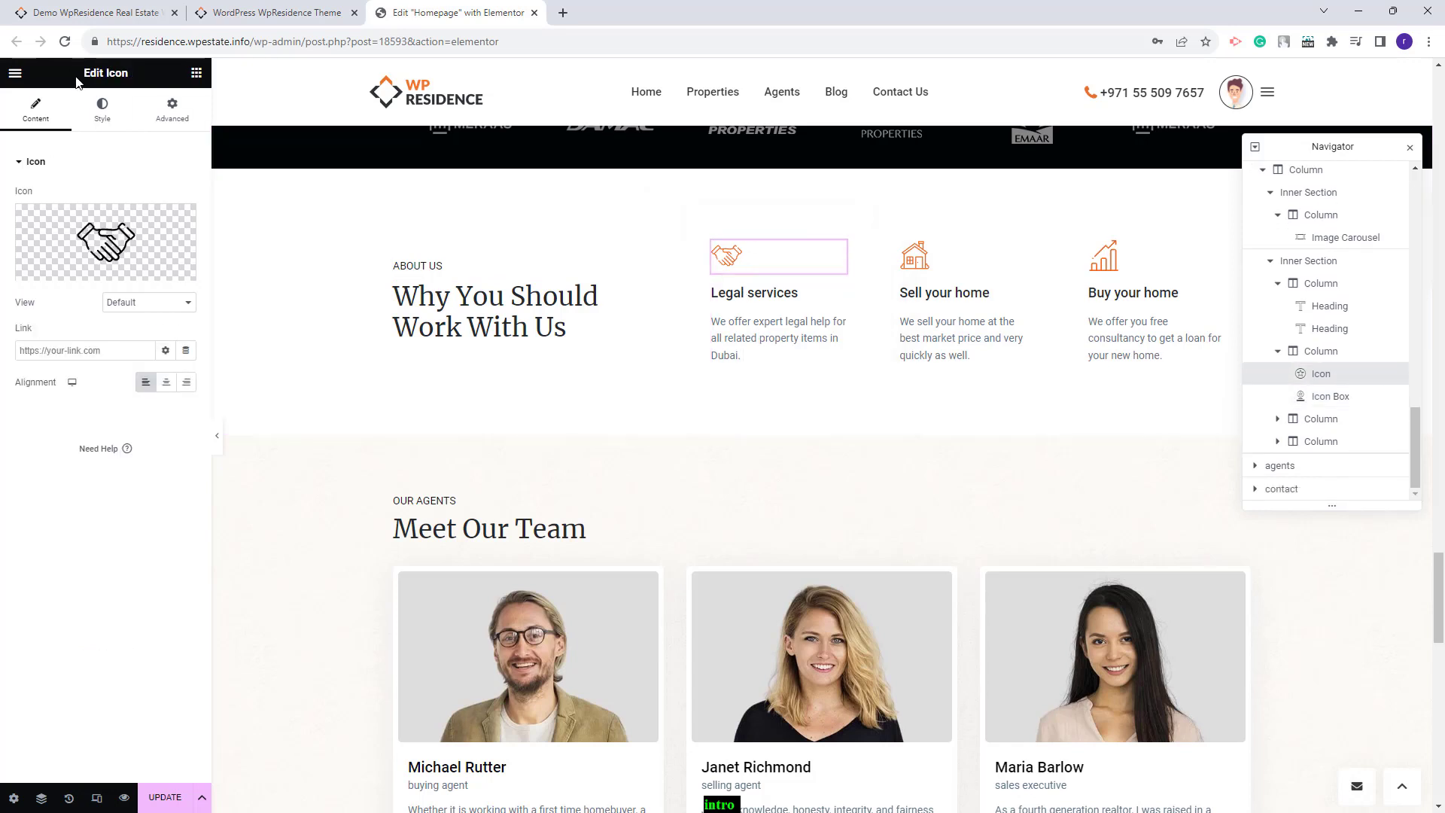
mouse_move(97, 237)
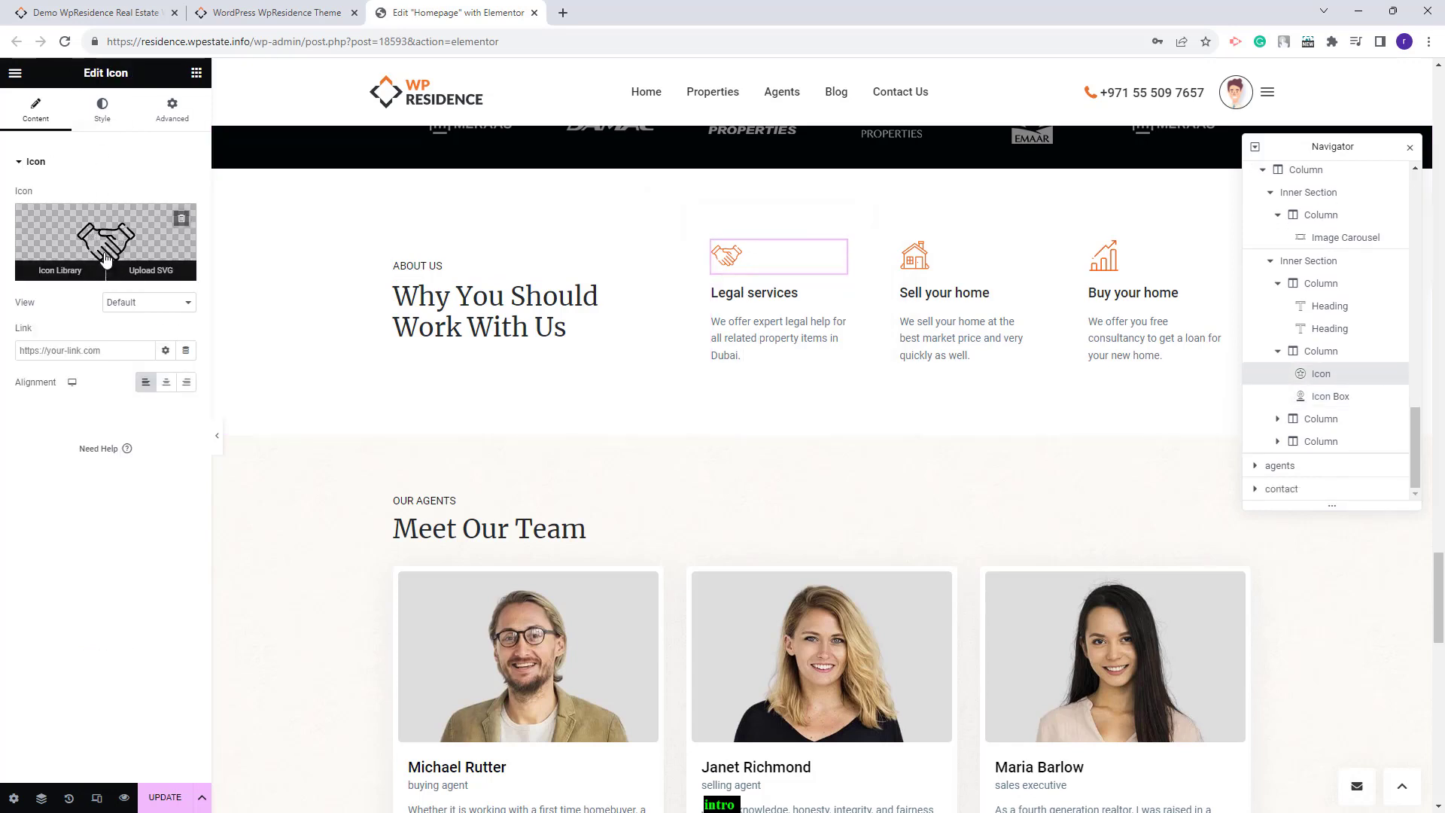
Review the title, description and link settings of the Legal services, Sell your home and Buy your home icon boxes
left_click(778, 341)
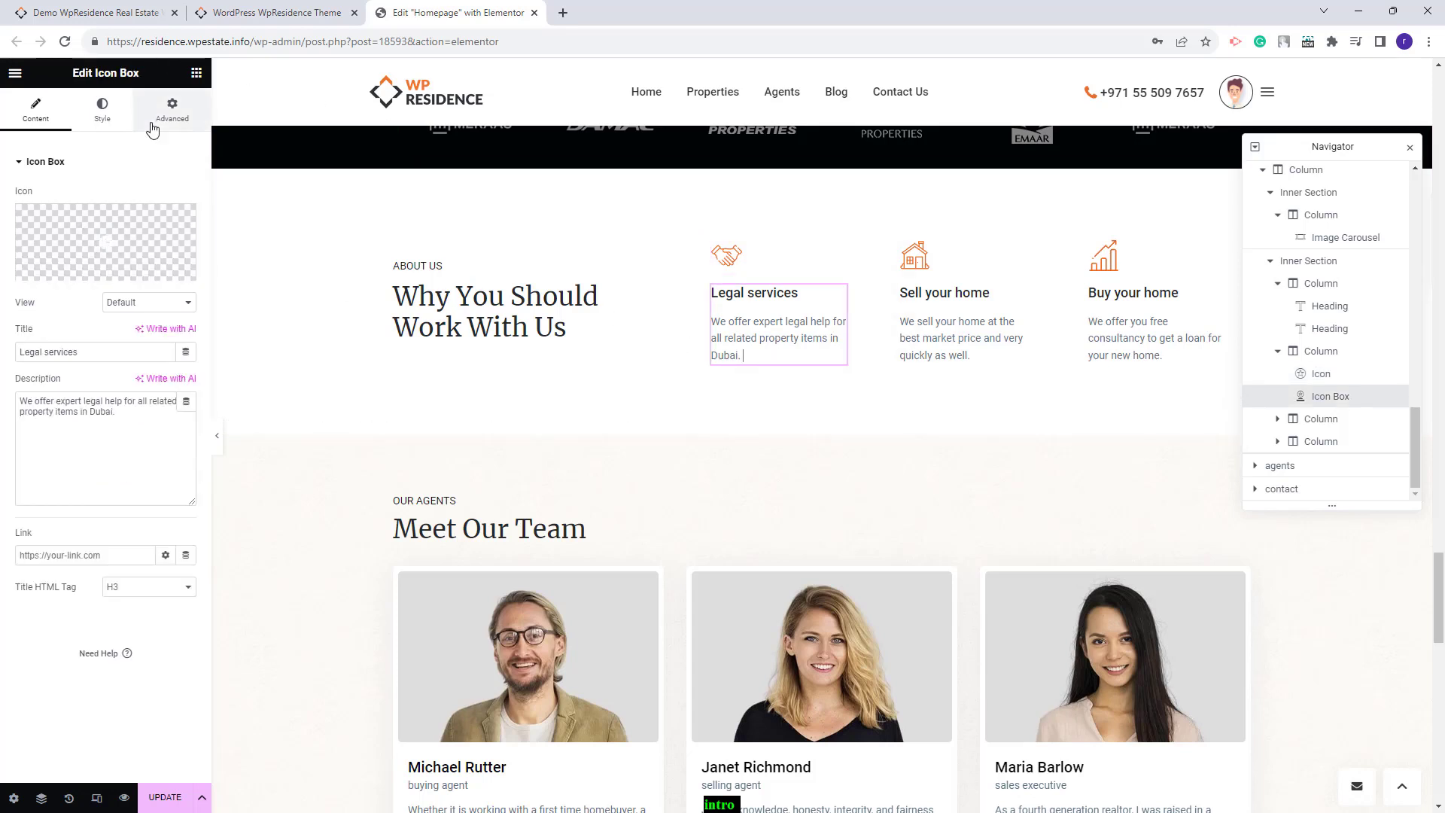
left_click(934, 336)
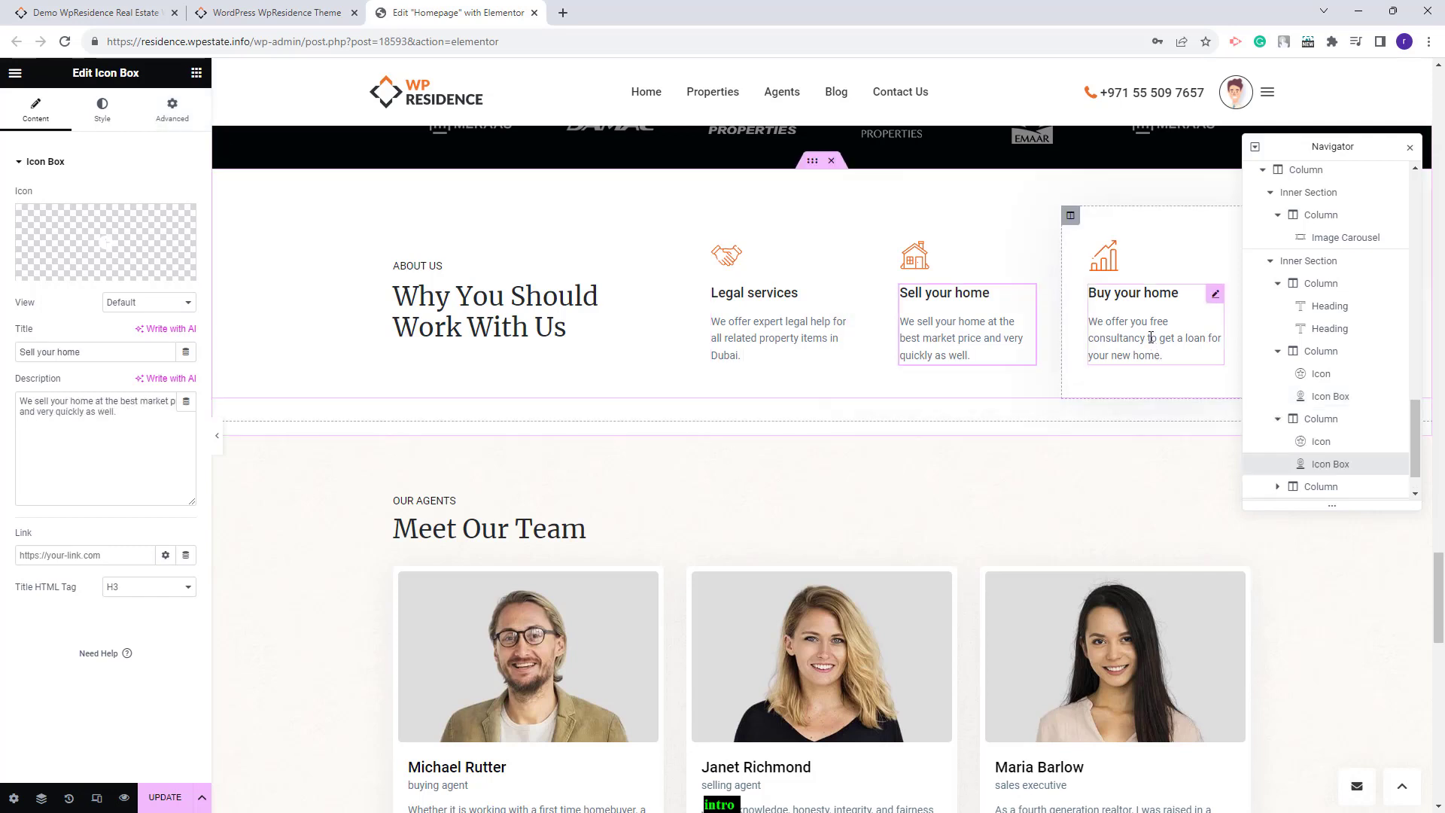
left_click(1157, 300)
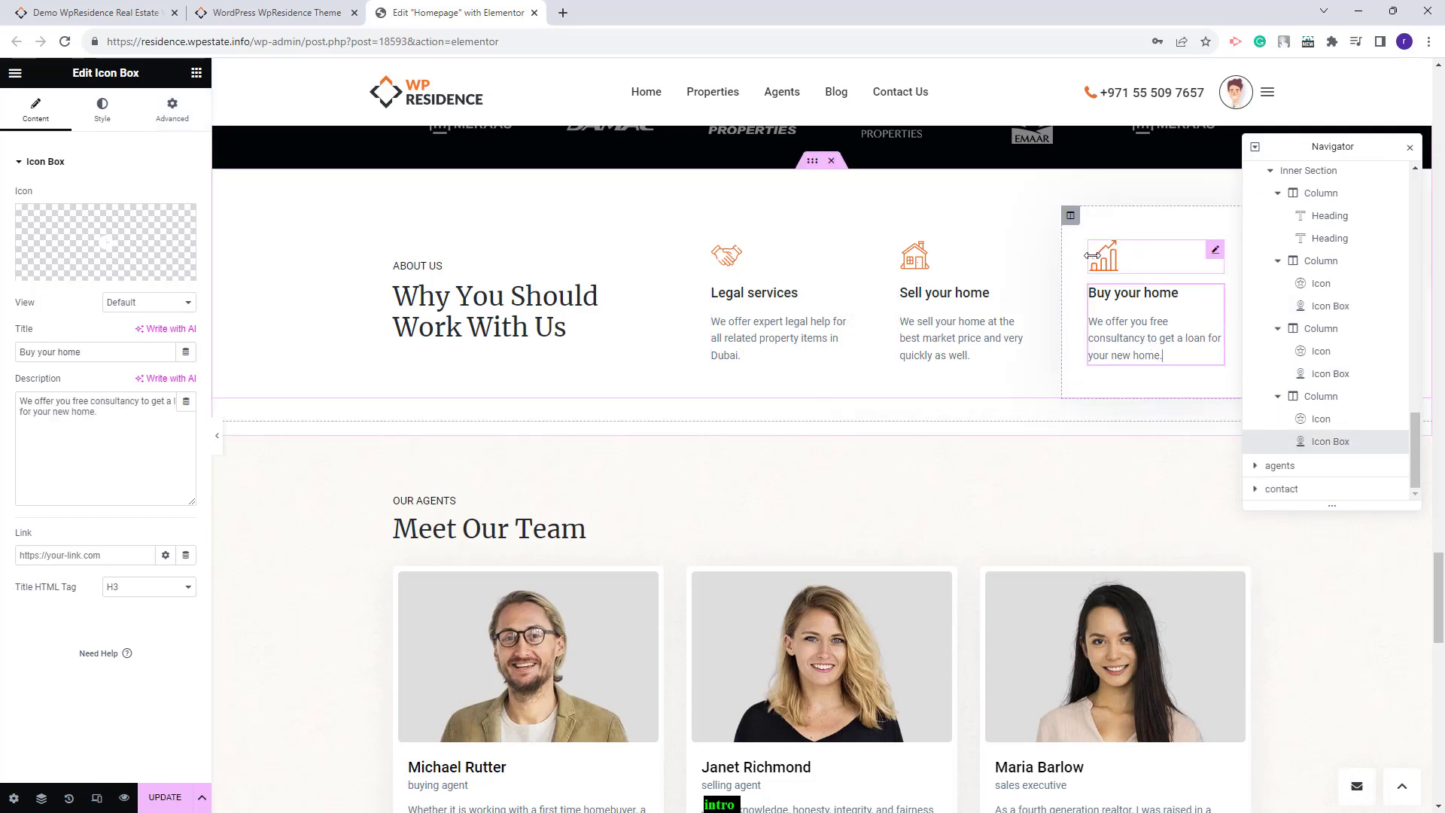
Examine the agents section and the content settings of its Meet Our Team agent list
left_click(1274, 467)
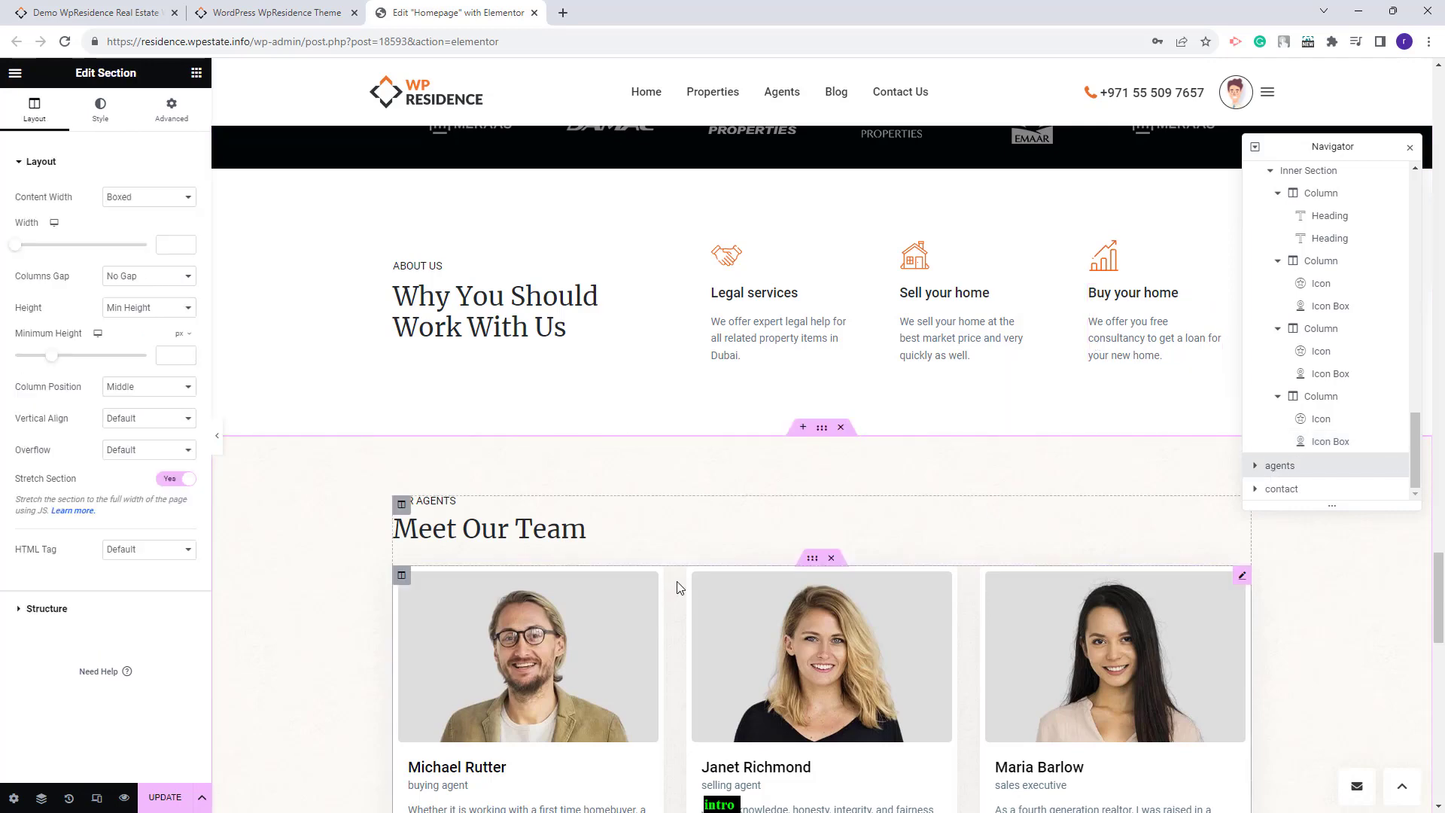
scroll(710, 444, "down", 4)
left_click(645, 464)
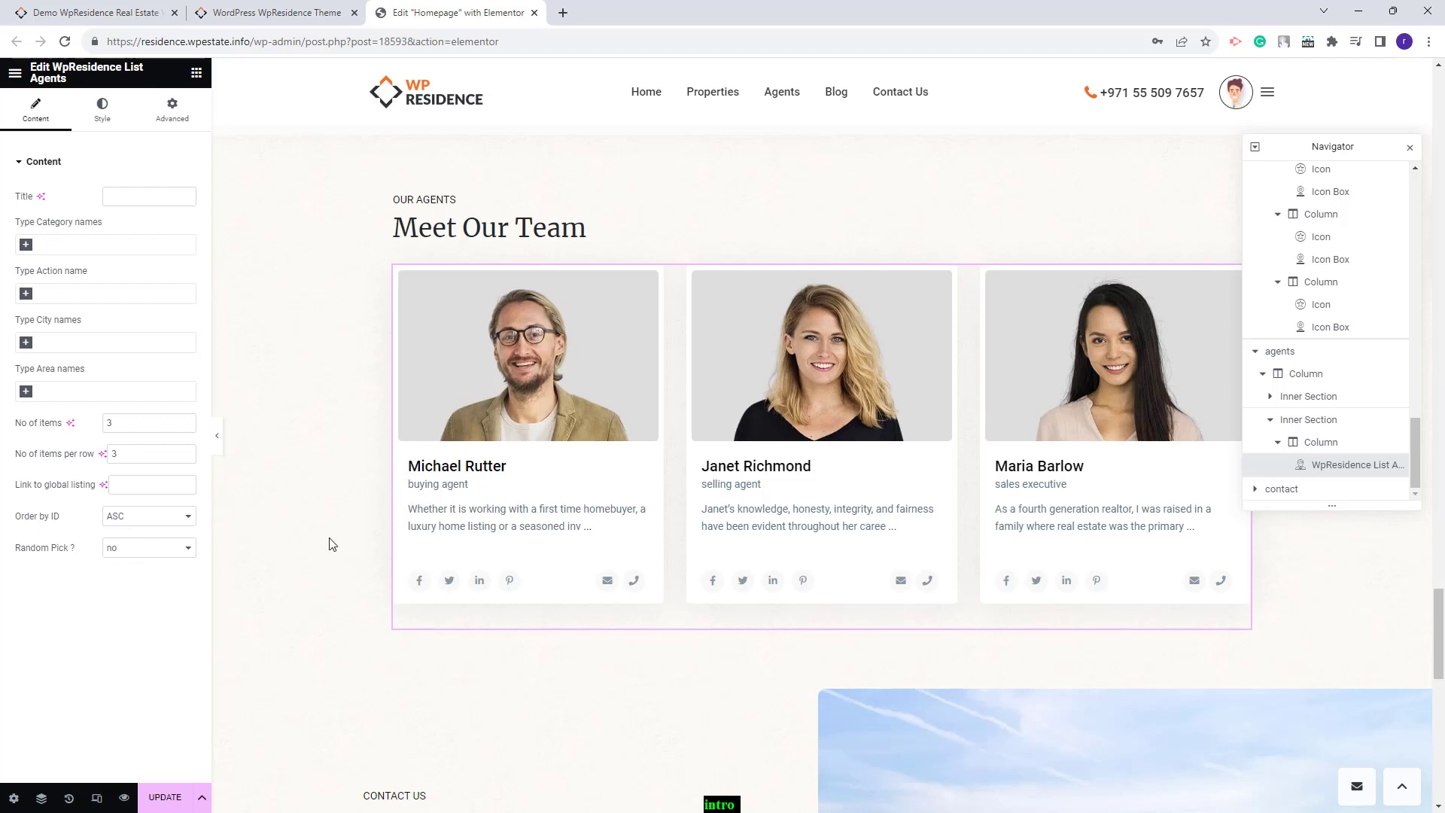
Examine the contact section and the form fields of its contact form builder
scroll(1121, 316, "down", 4)
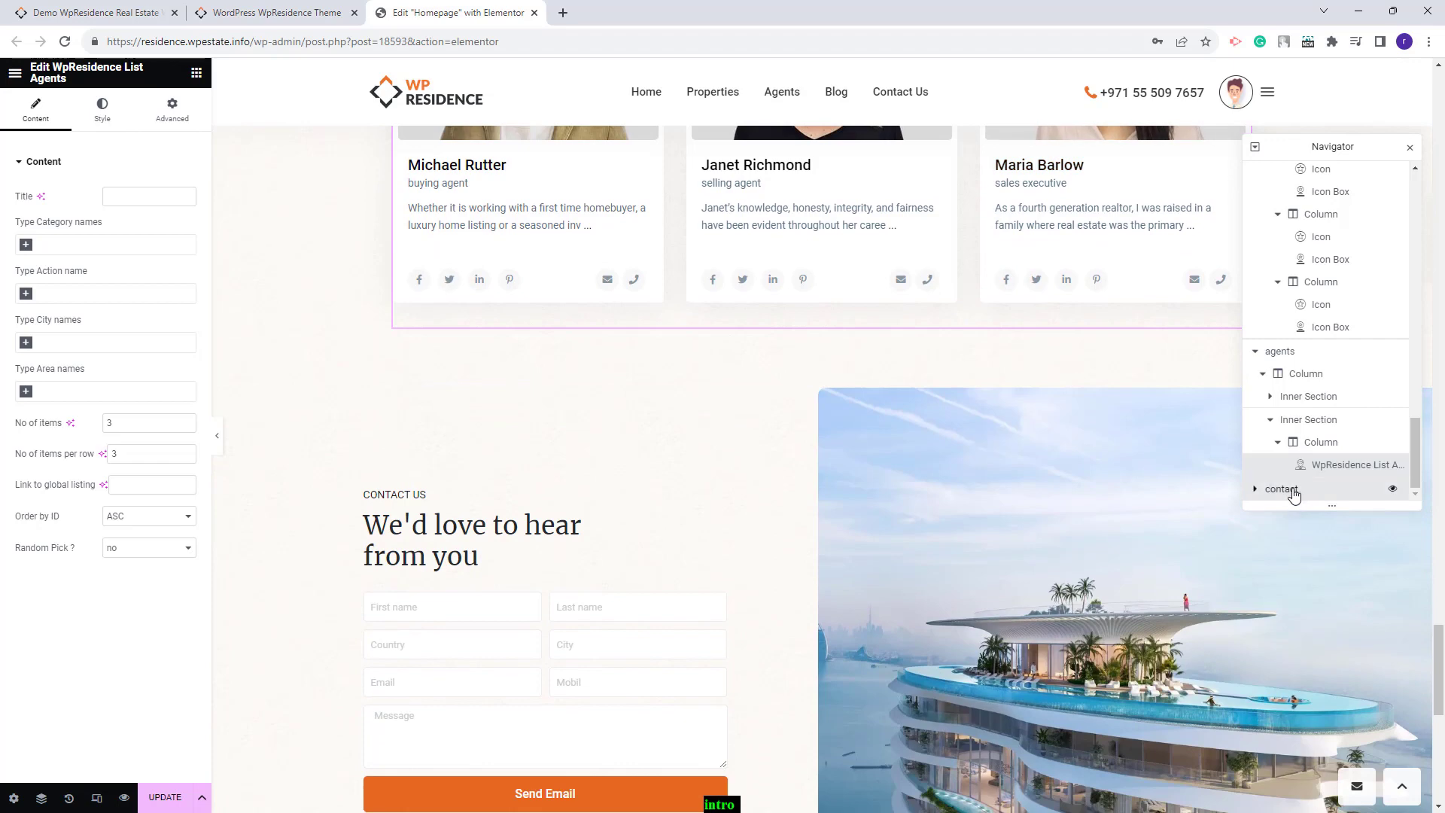
left_click(1291, 490)
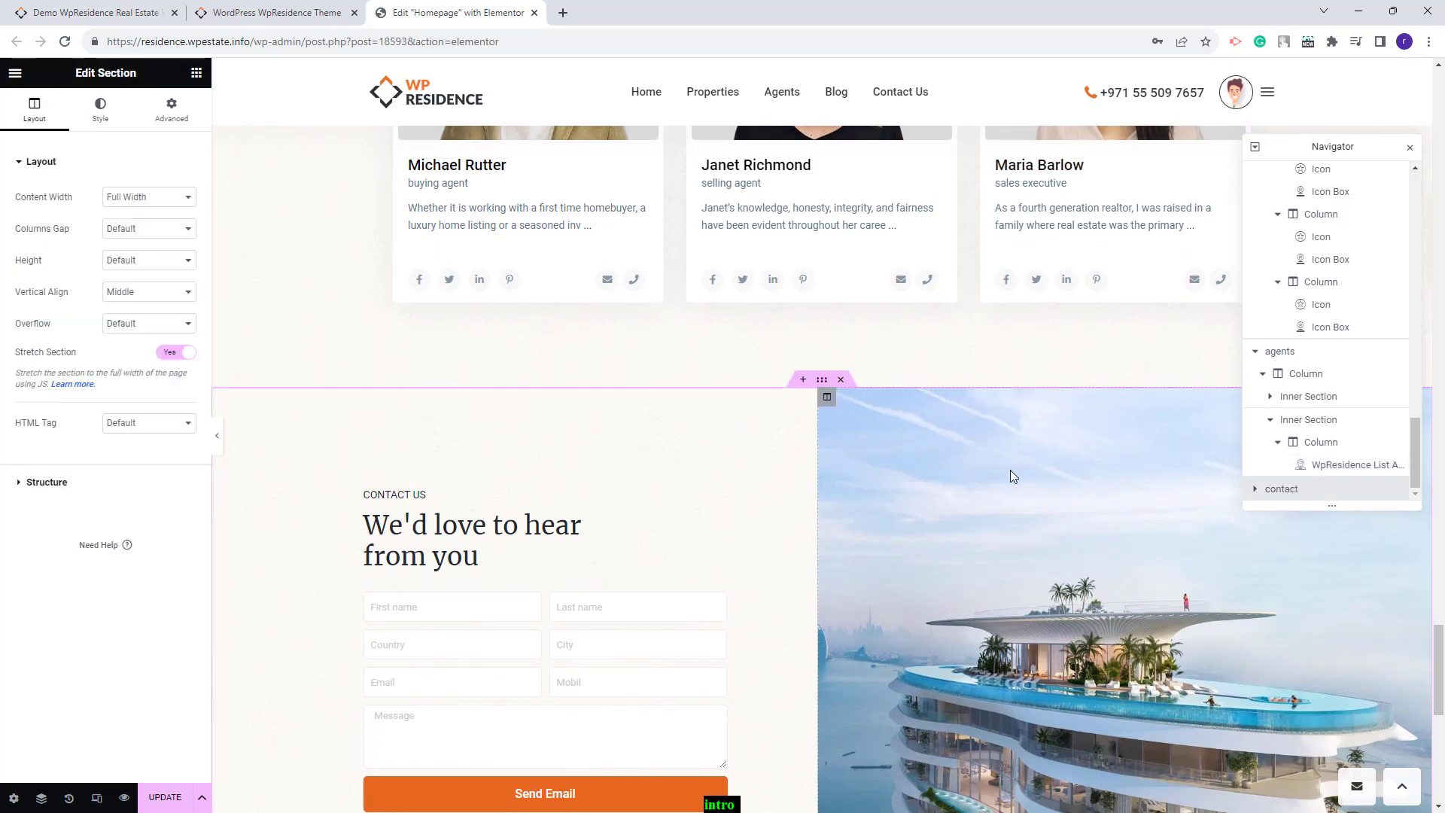
scroll(1006, 473, "down", 4)
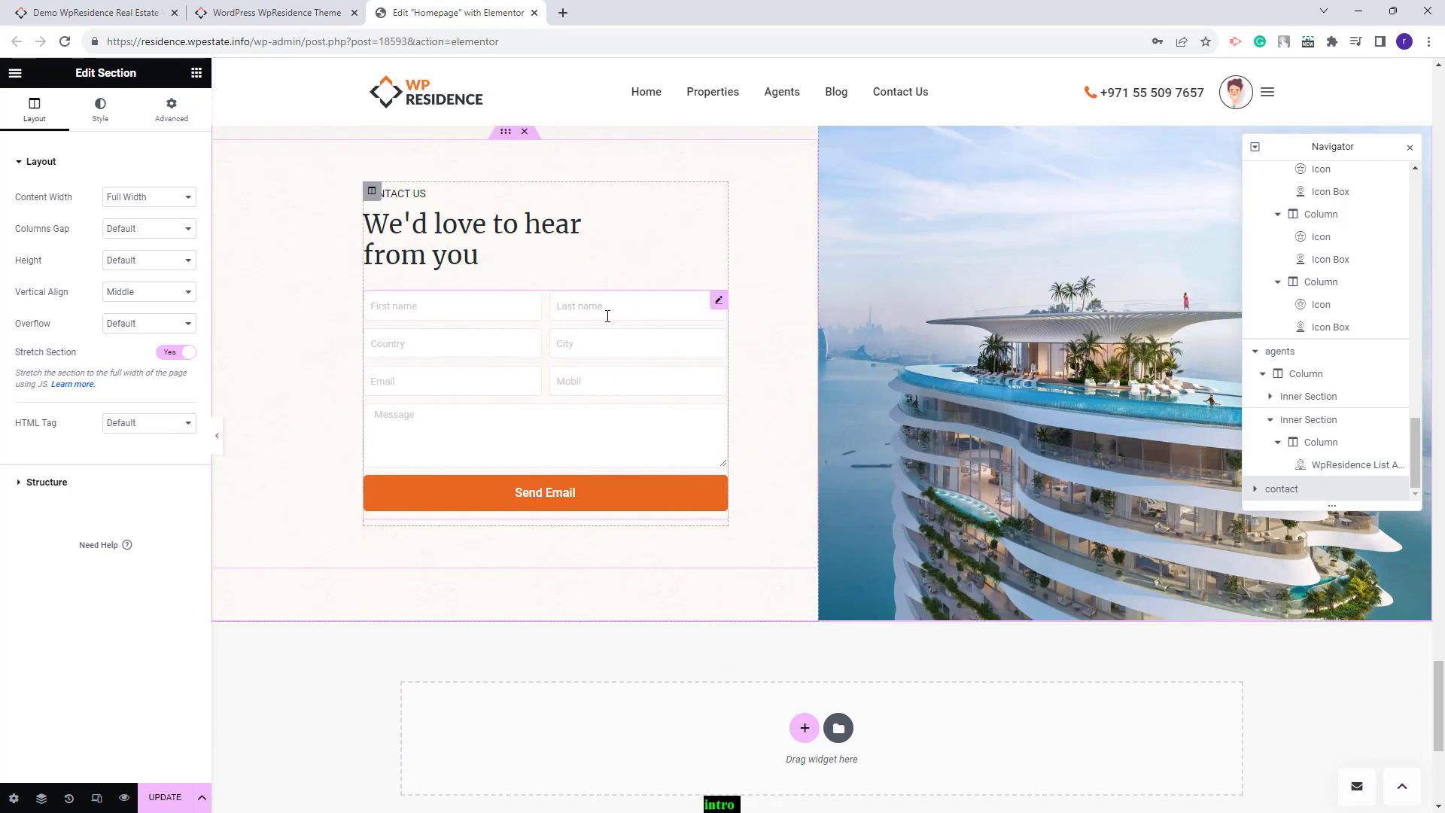
left_click(607, 307)
left_click(624, 312)
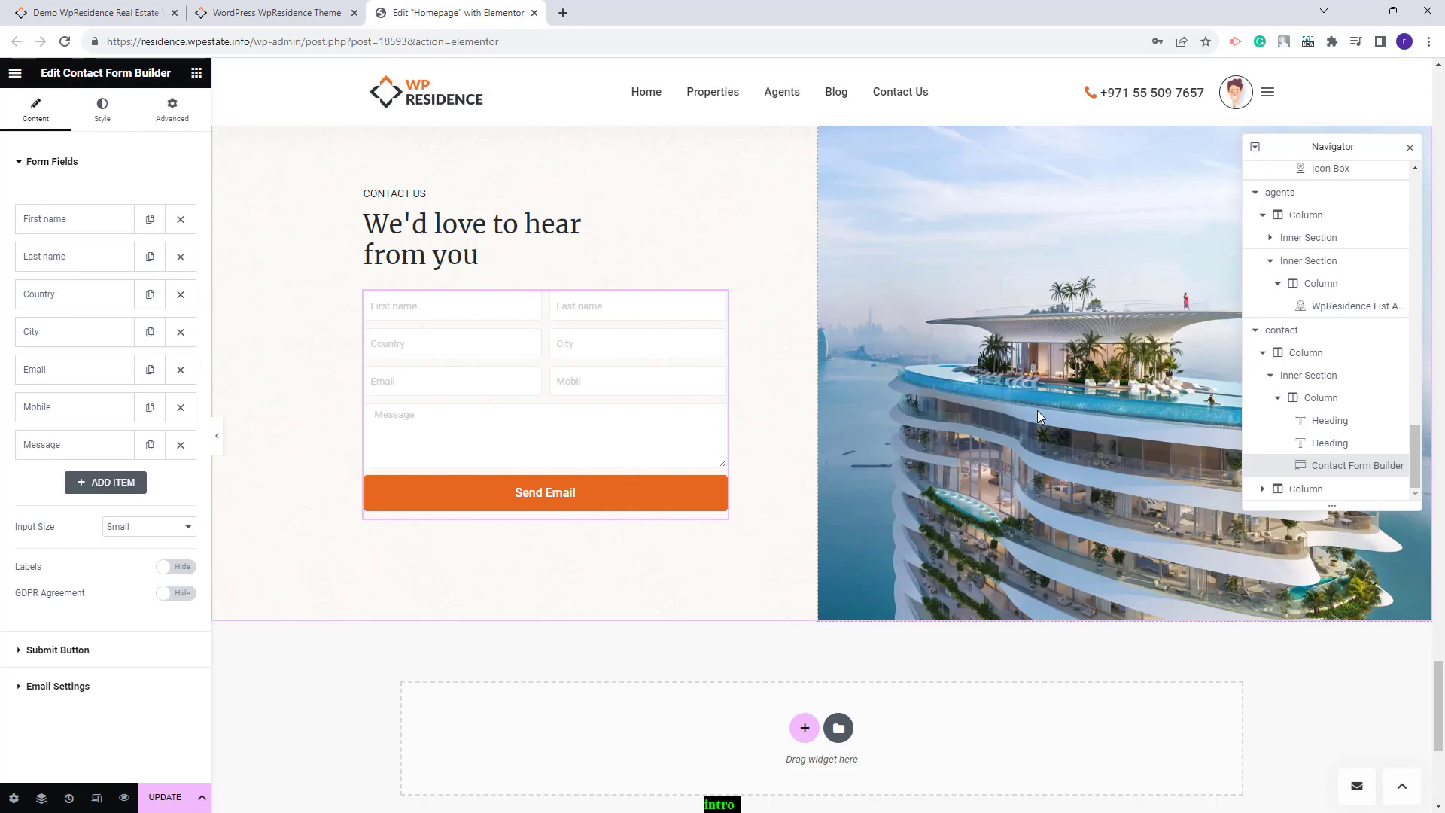
Check the background image settings of the contact section's second column
left_click(1290, 491)
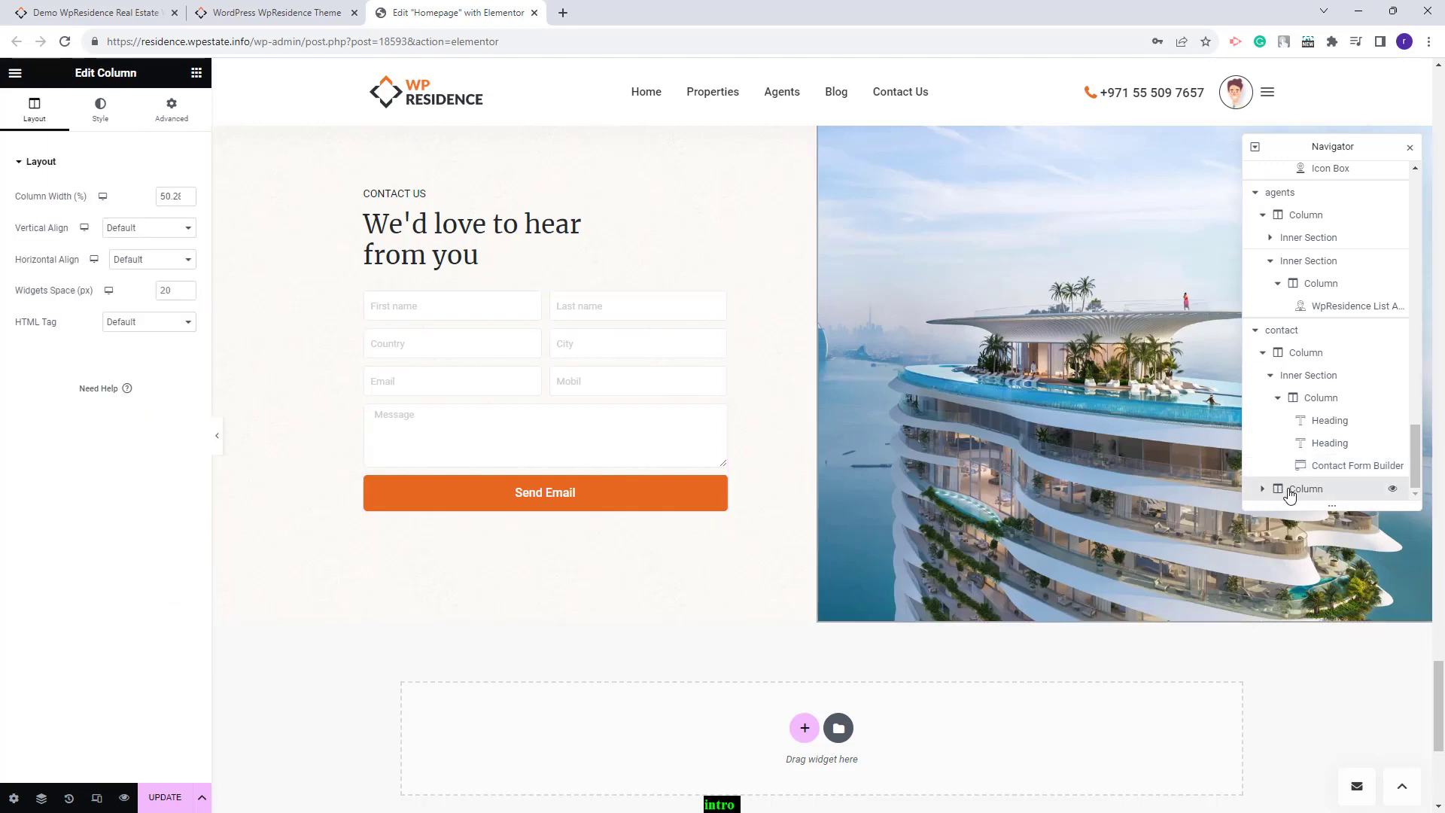
left_click(100, 109)
mouse_move(184, 322)
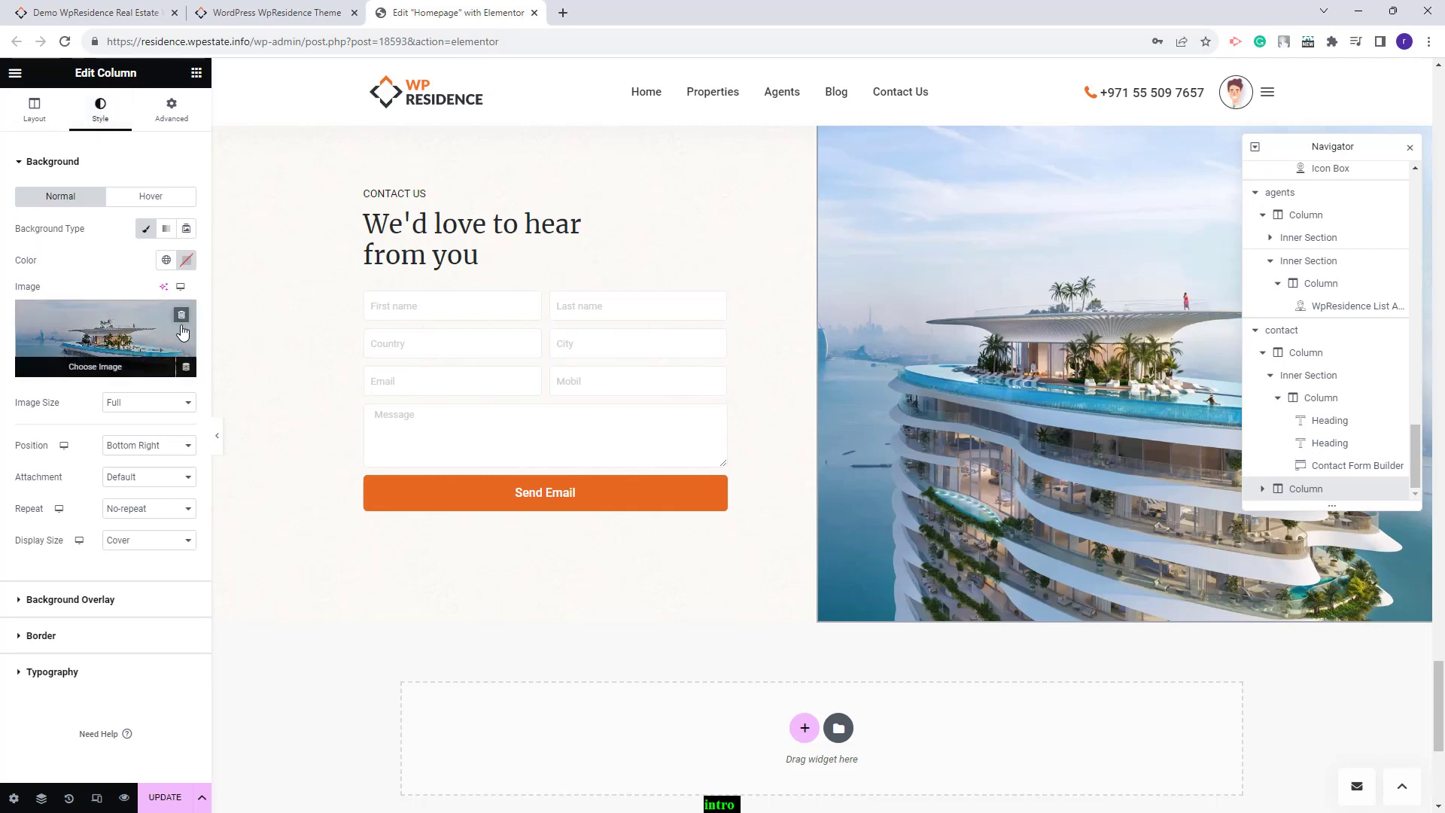